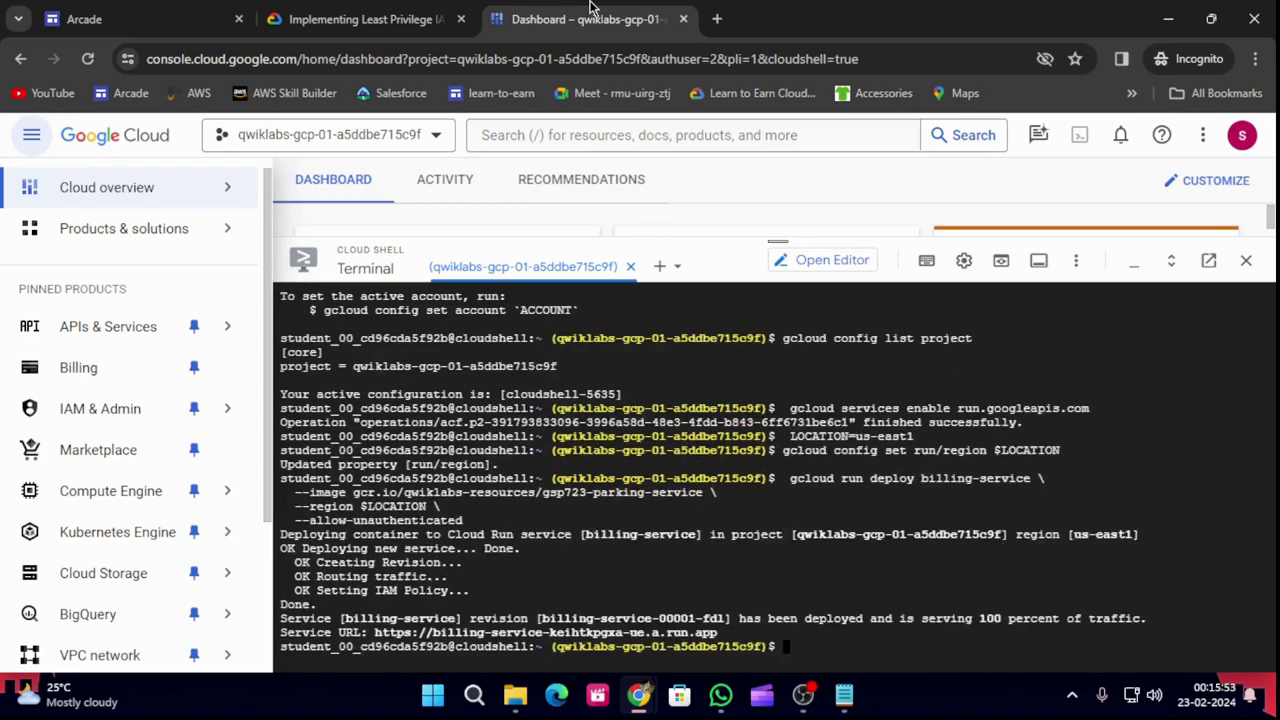
Store the billing-service URL in BILLING_SERVICE_URL in Cloud Shell and invoke it with the lab's unauthenticated curl POST request, using minBalance 100.
text(BILLING_SERVICE_URL=$(gcloud run services list \   --format='value(URL)' \   --filter="billing-service"))
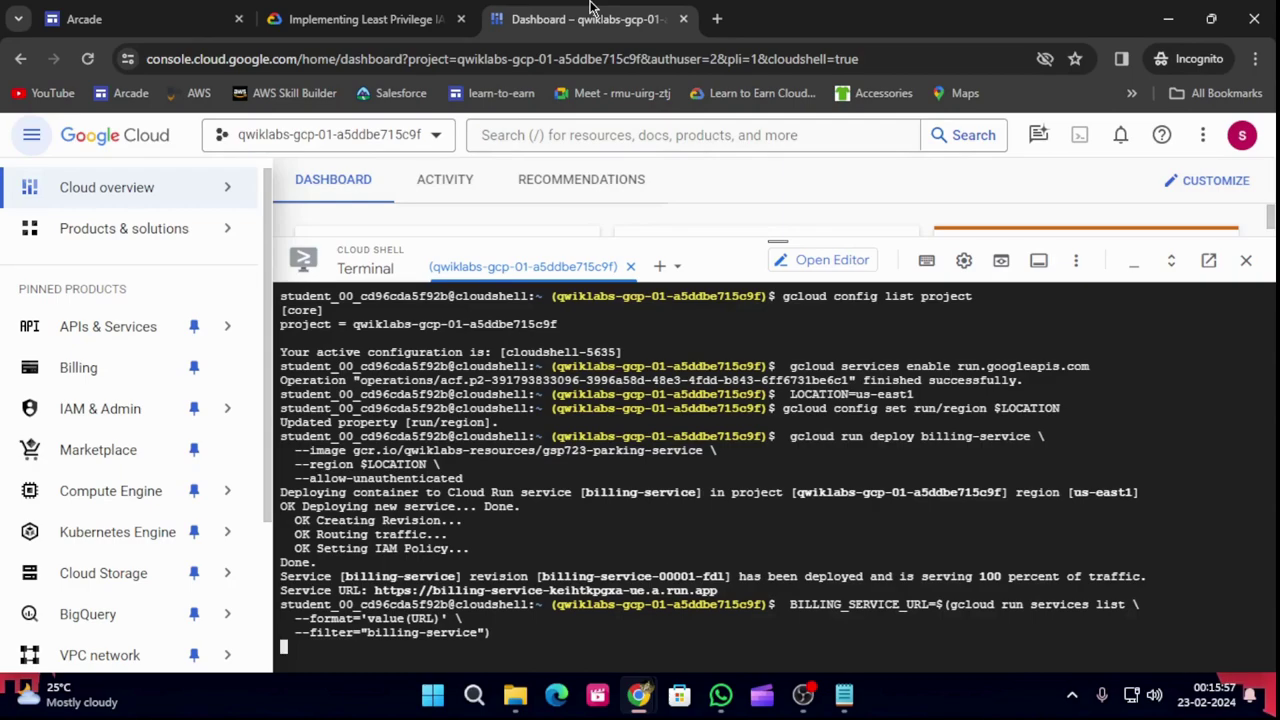
click(362, 19)
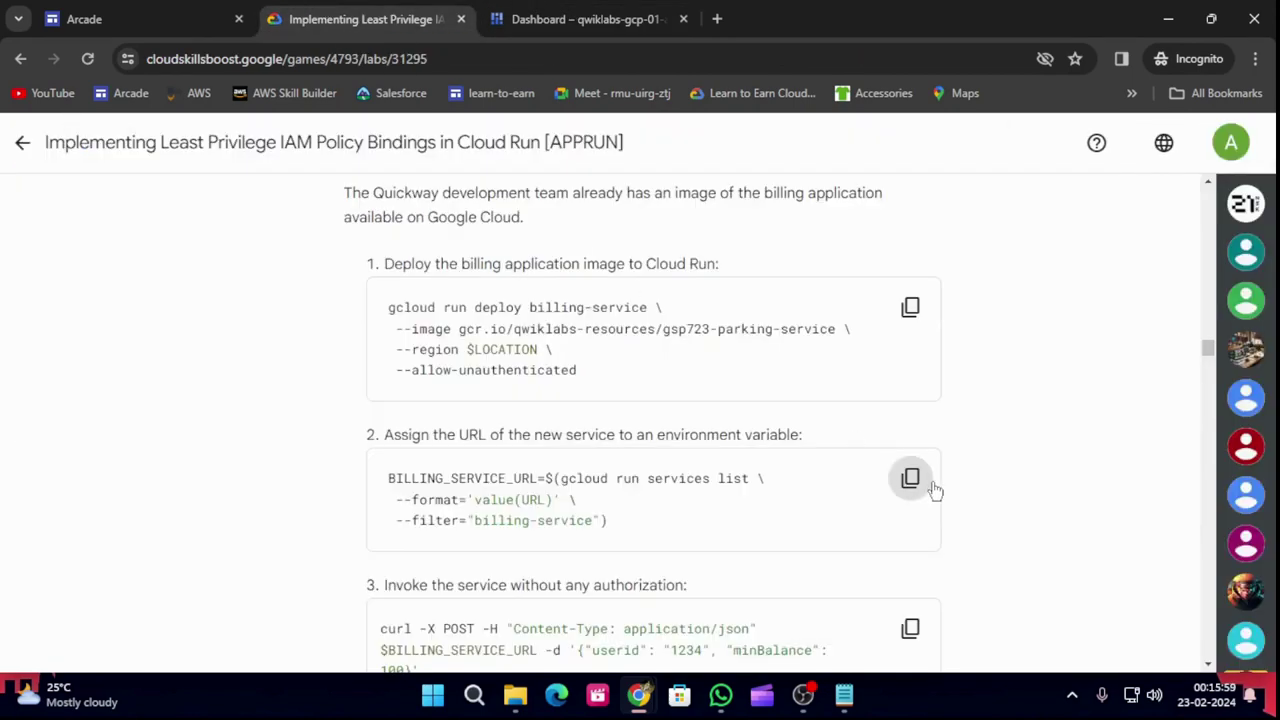
scroll(933, 490, down, 3)
click(910, 348)
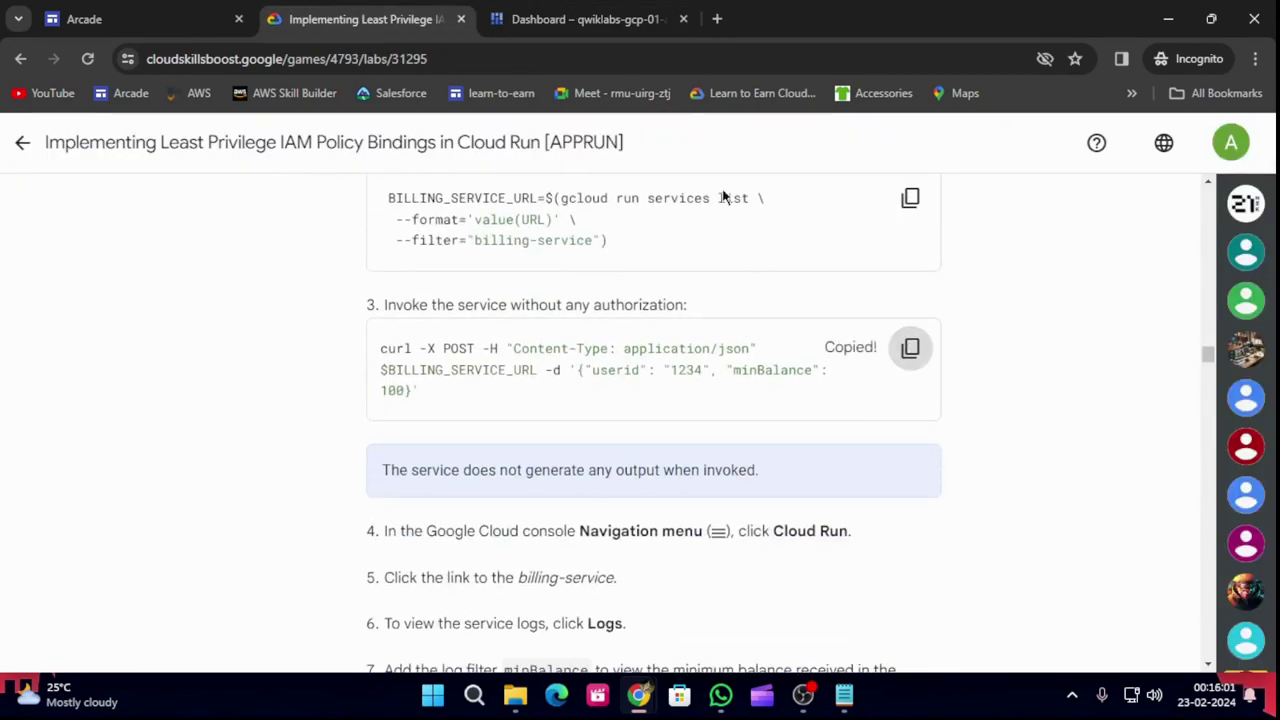
click(602, 10)
key(ctrl+v)
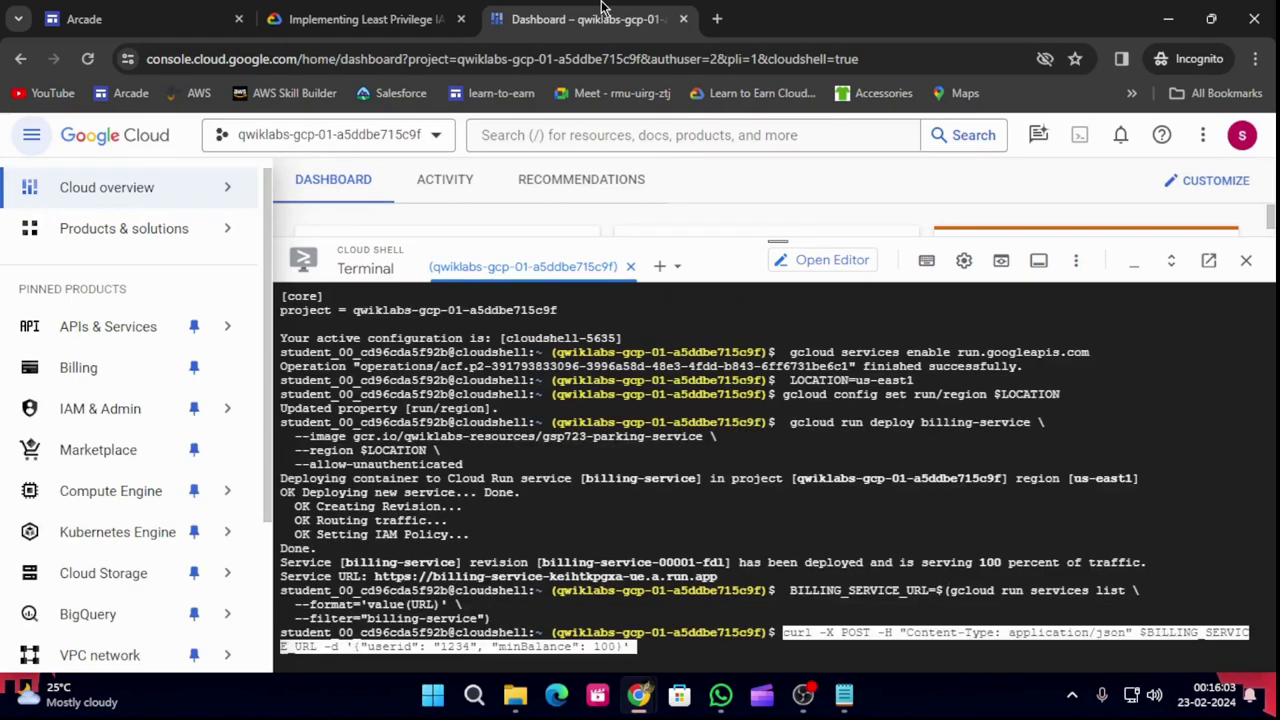
key(Return)
Search the Google Cloud console for Cloud Run and open its services page, shrinking the Cloud Shell pane for room.
click(423, 17)
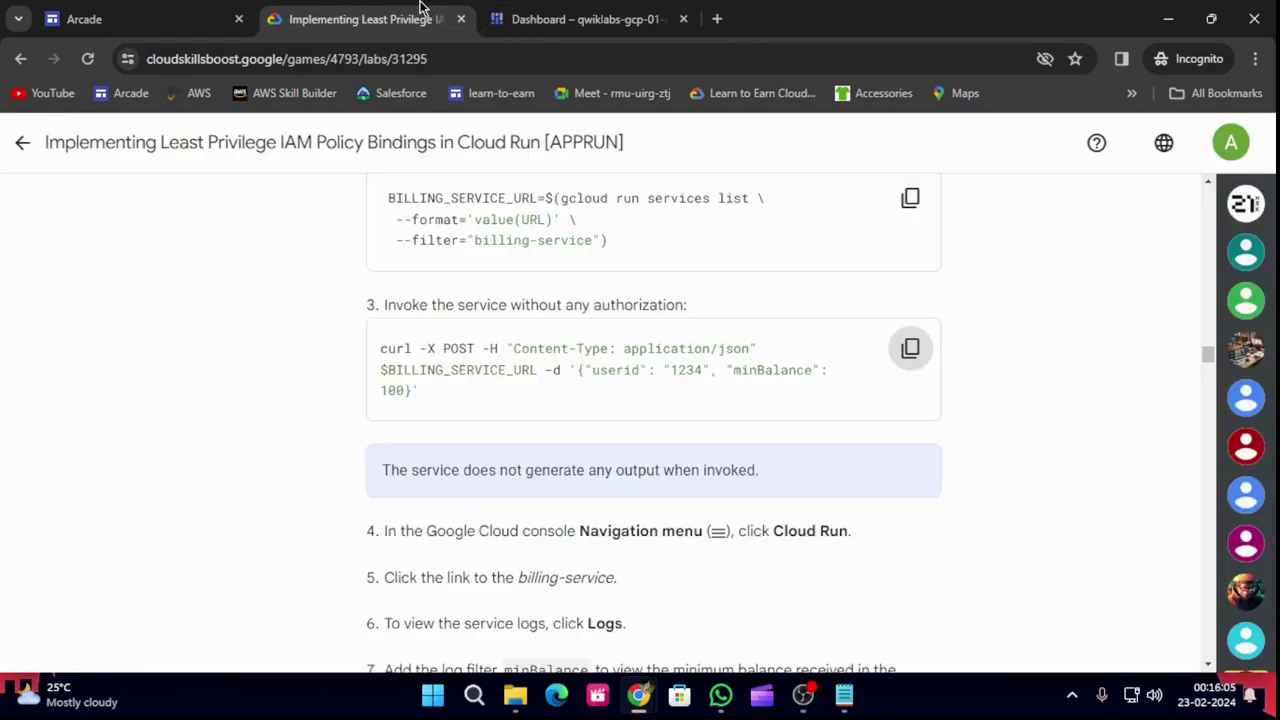
scroll(694, 423, down, 2)
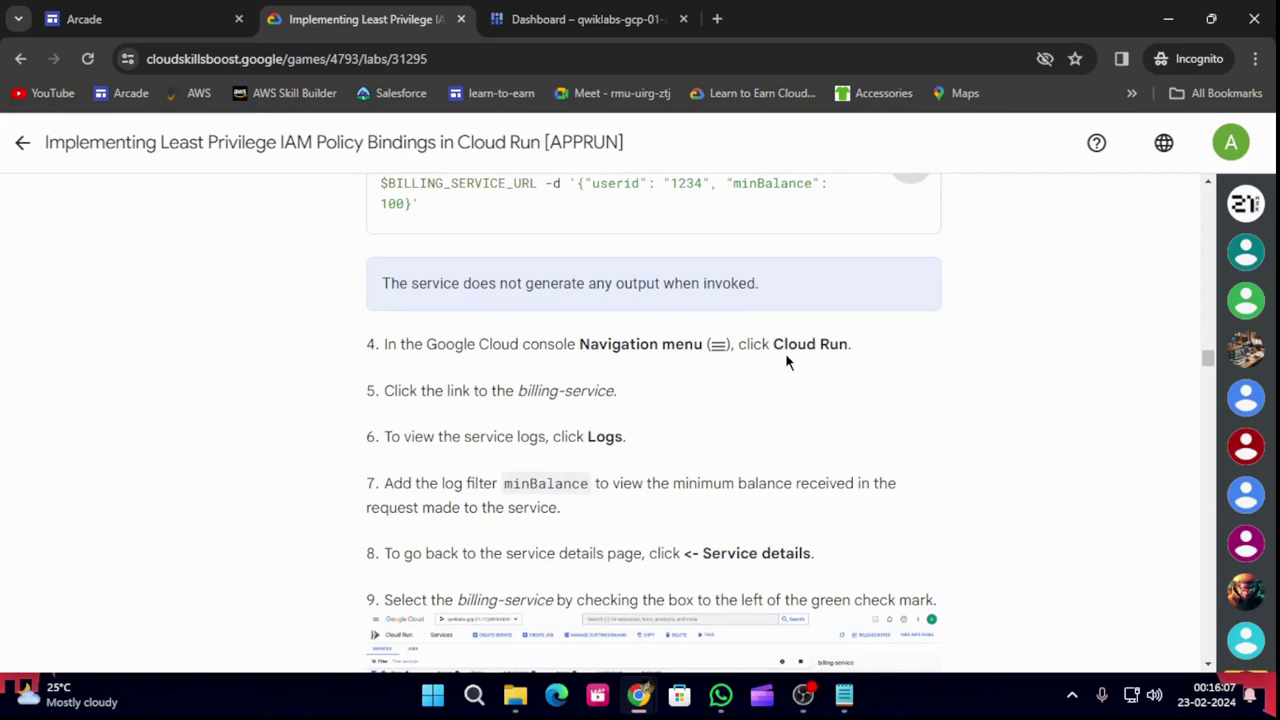
drag(774, 344, 851, 344)
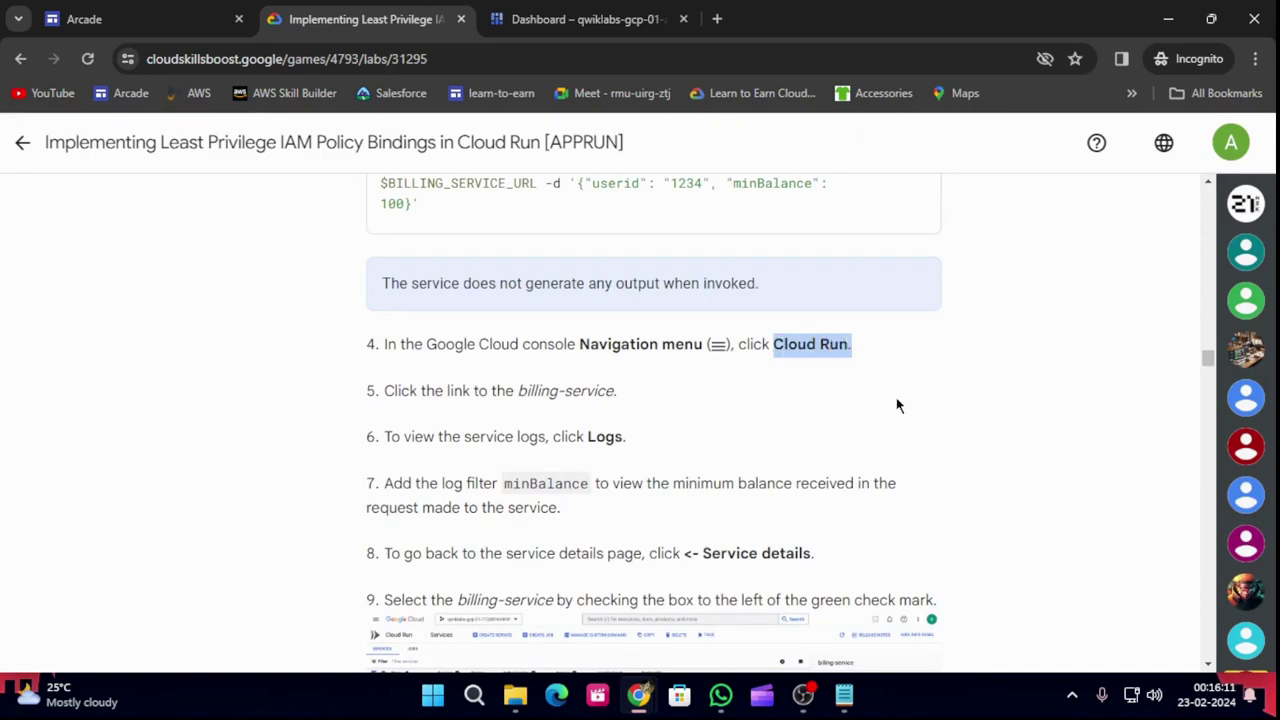
click(572, 14)
click(651, 136)
key(ctrl+v)
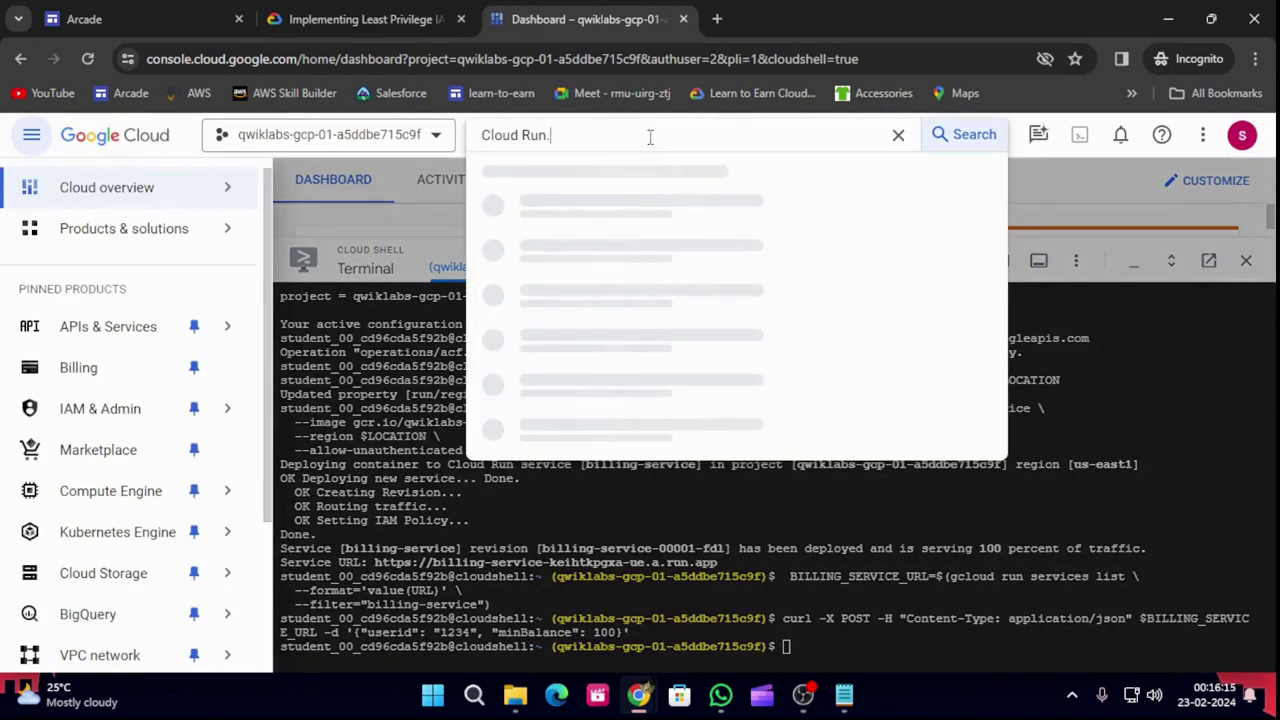
key(Return)
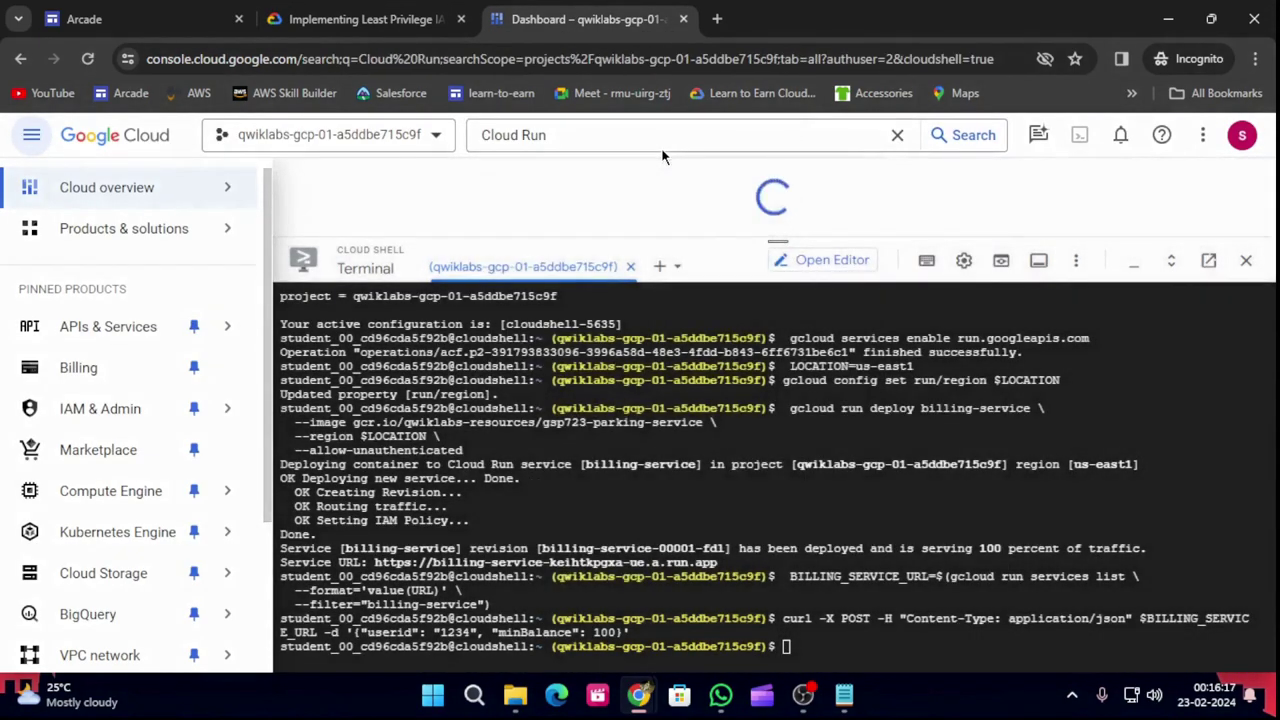
drag(643, 240, 640, 530)
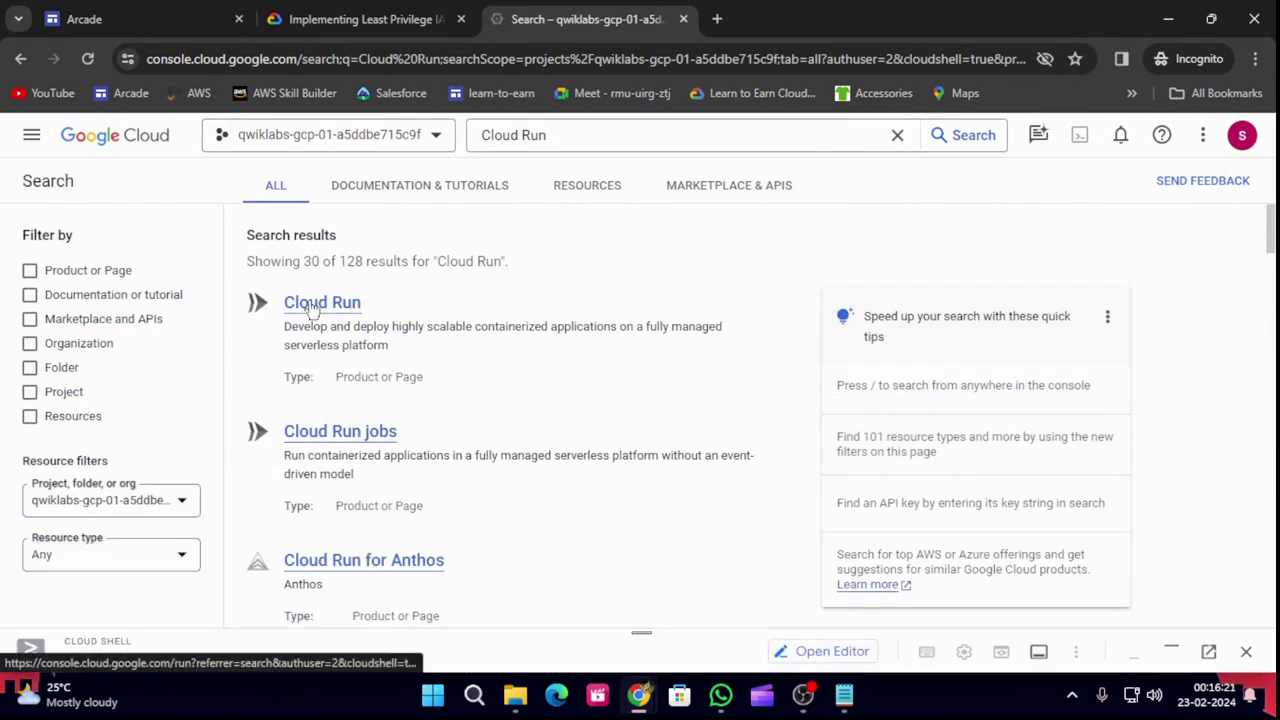
click(310, 303)
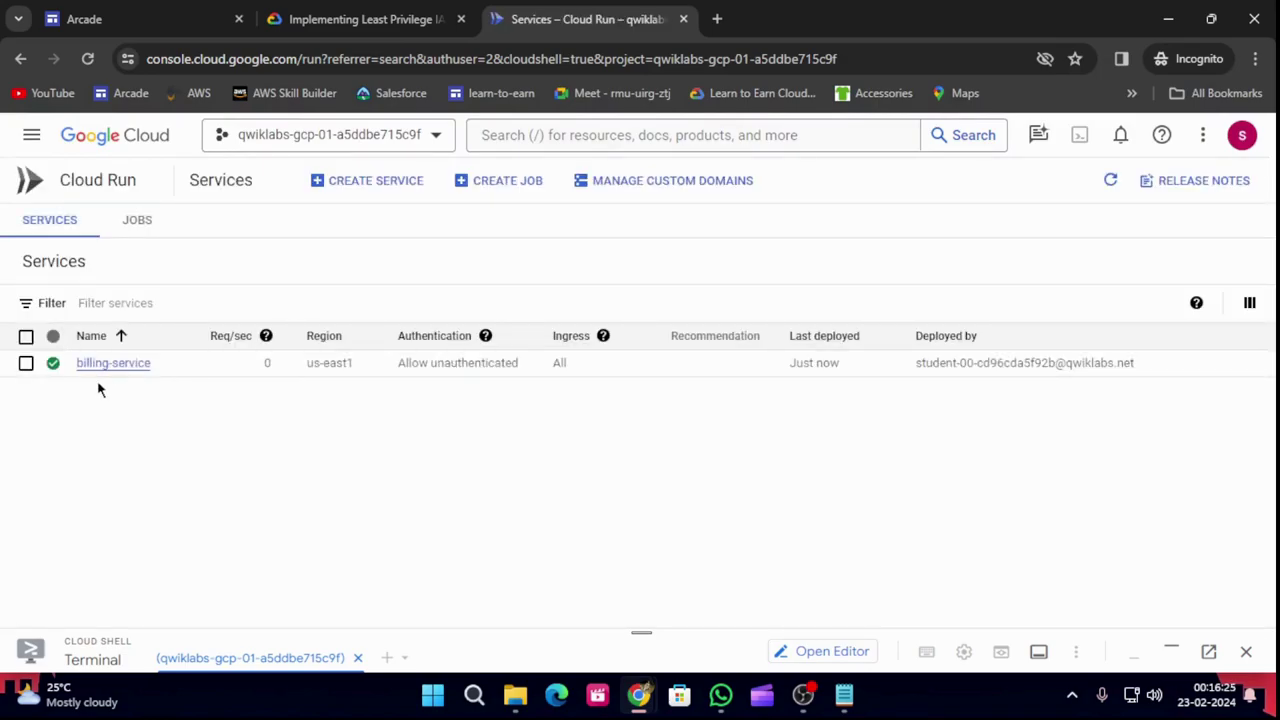
Open the logs of billing-service following the lab instructions and examine the entries down to the newest ones.
click(360, 19)
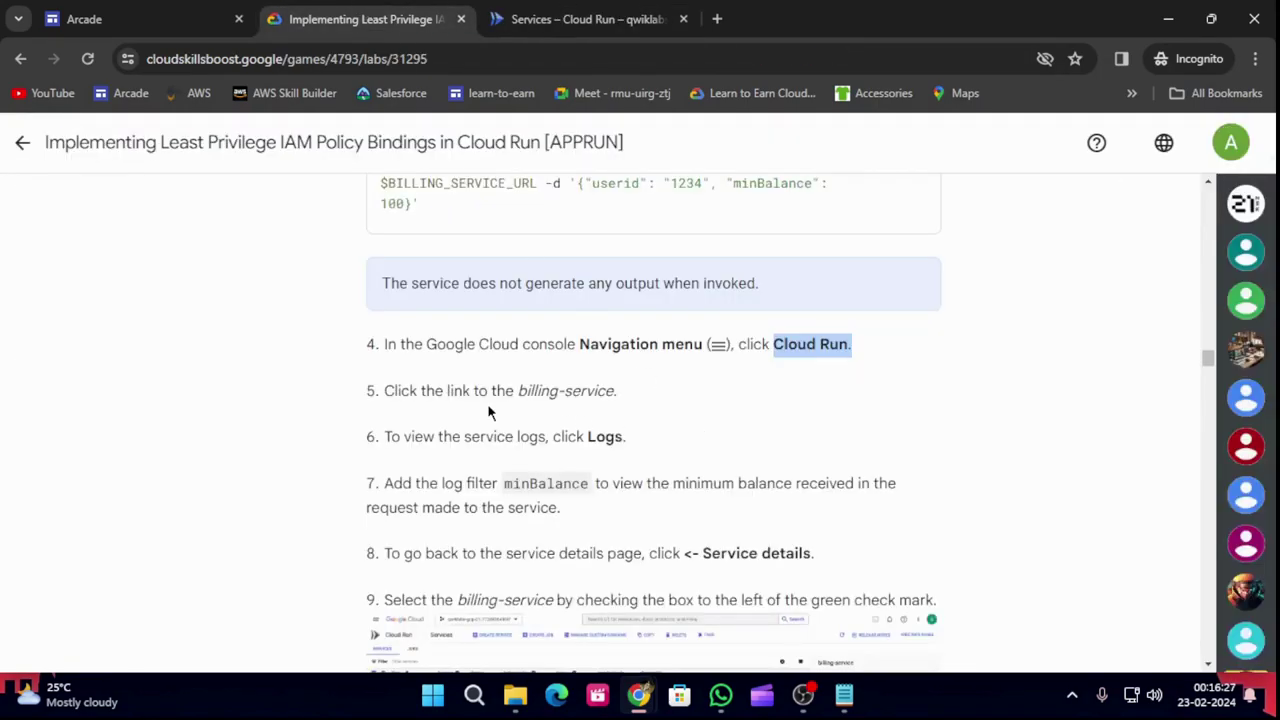
scroll(587, 401, down, 2)
click(580, 19)
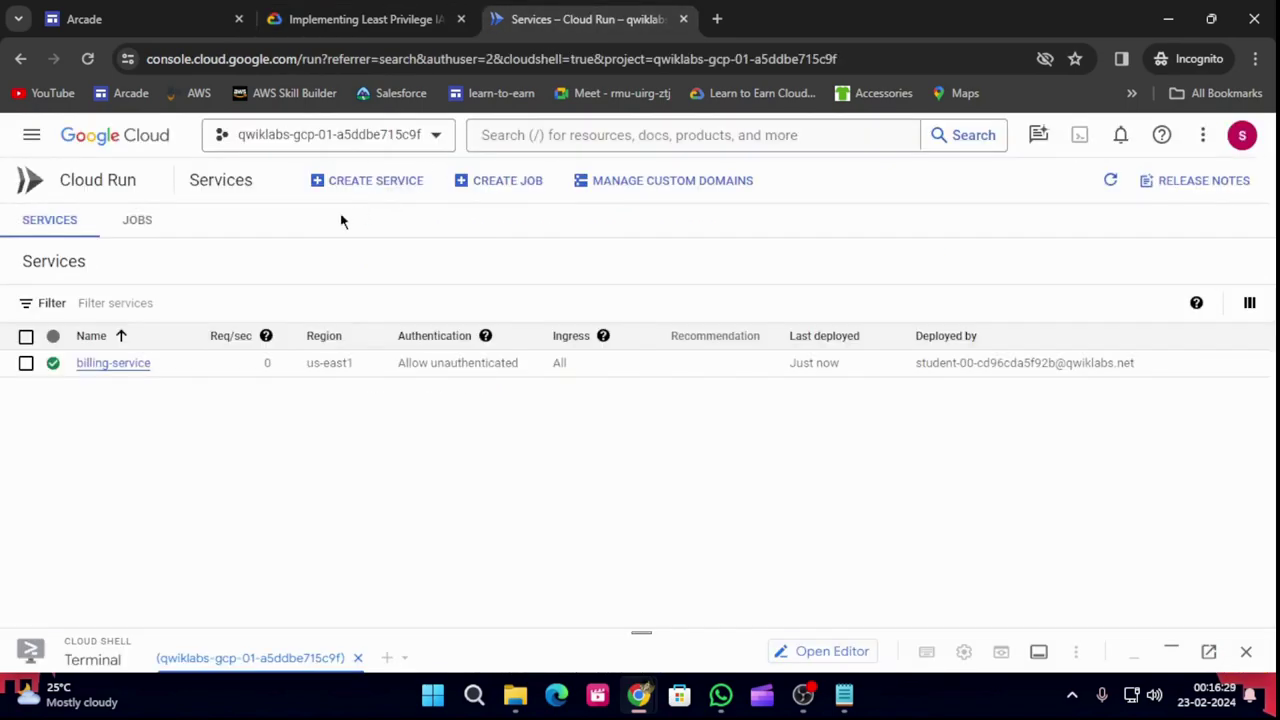
click(126, 369)
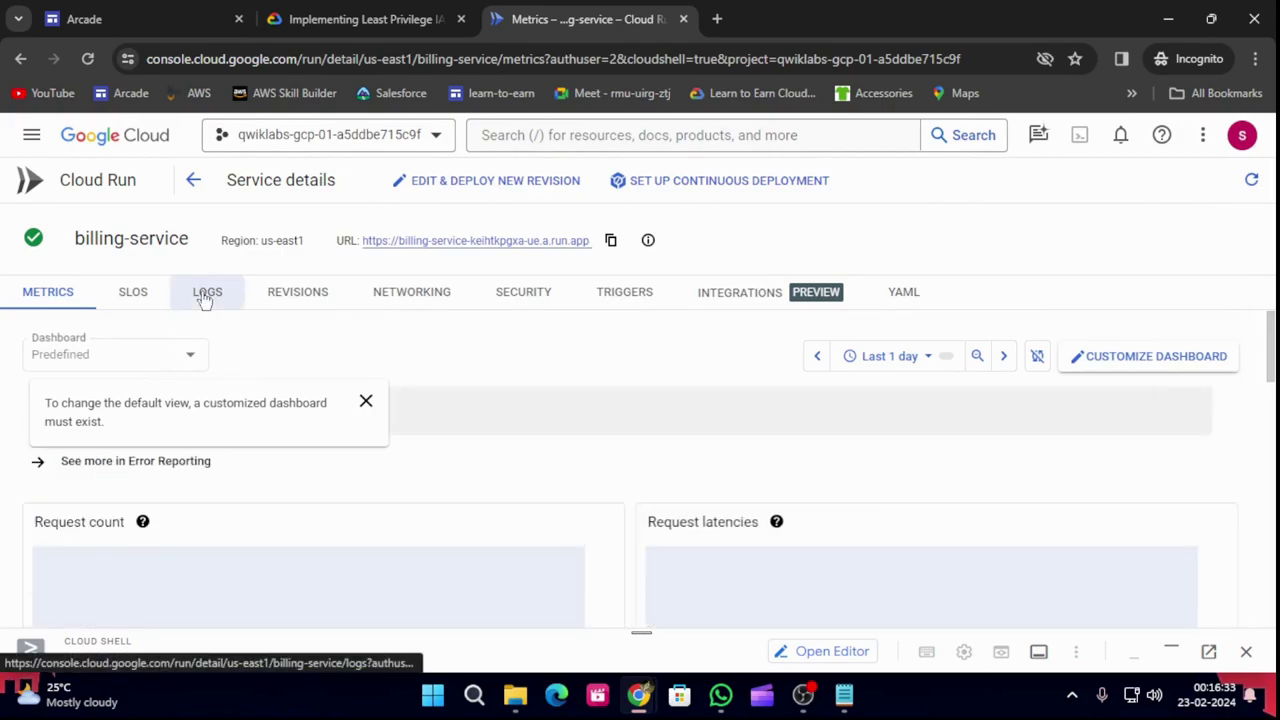
click(206, 294)
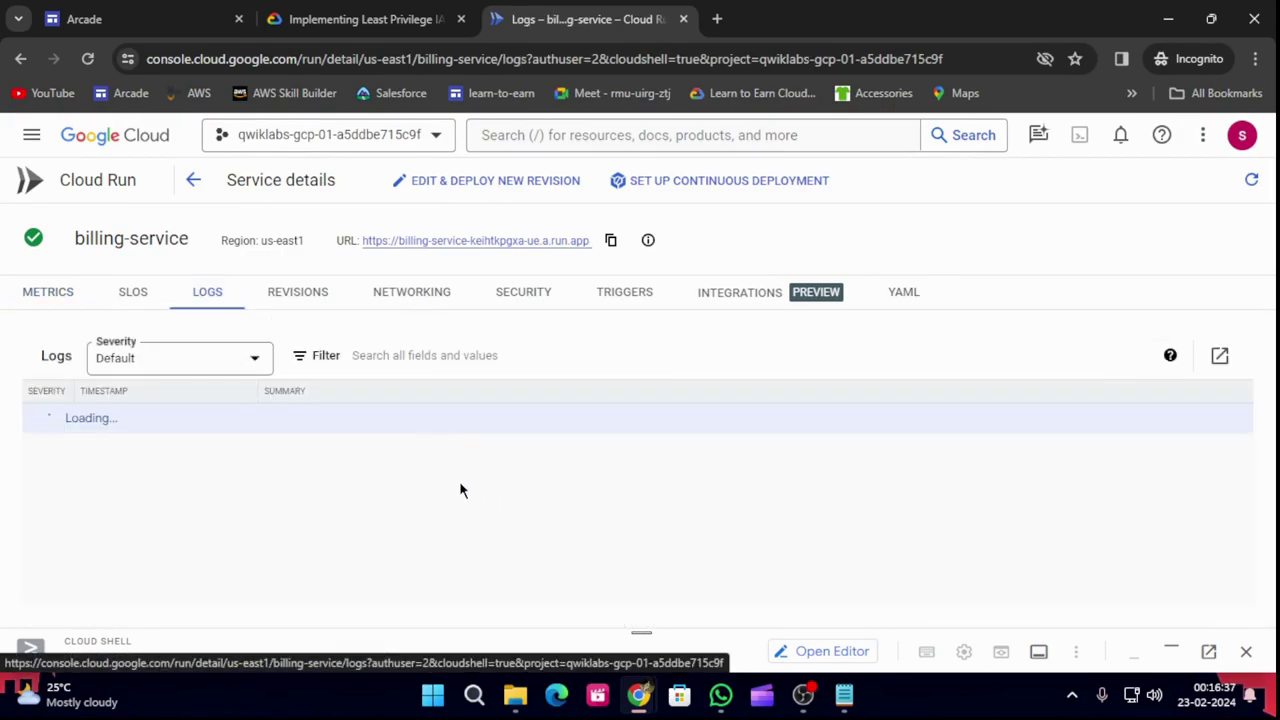
click(350, 19)
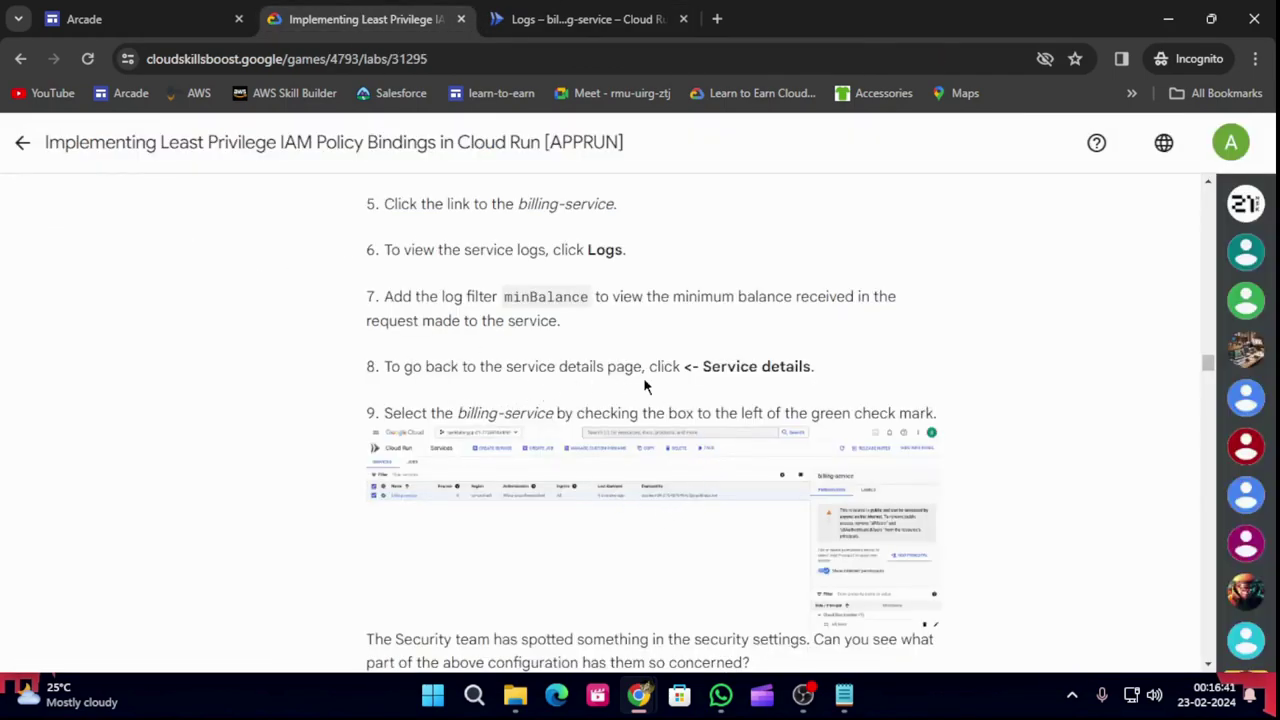
scroll(700, 390, down, 6)
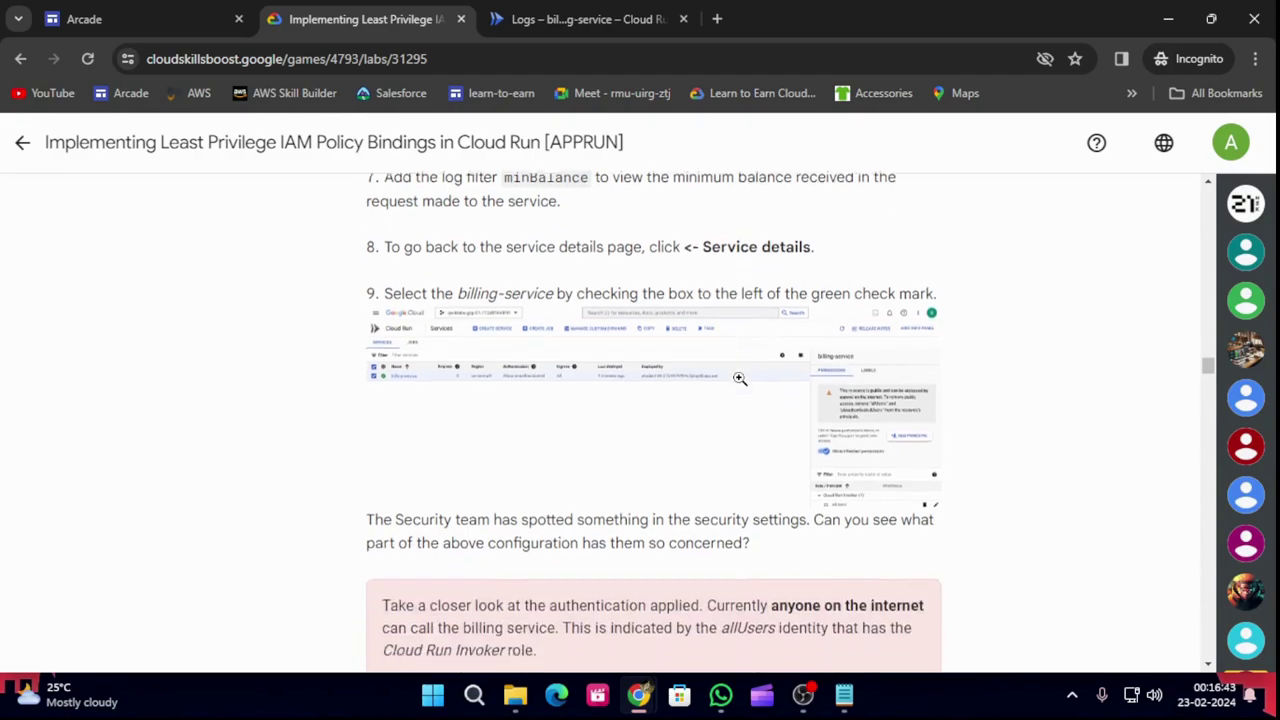
scroll(740, 379, down, 1)
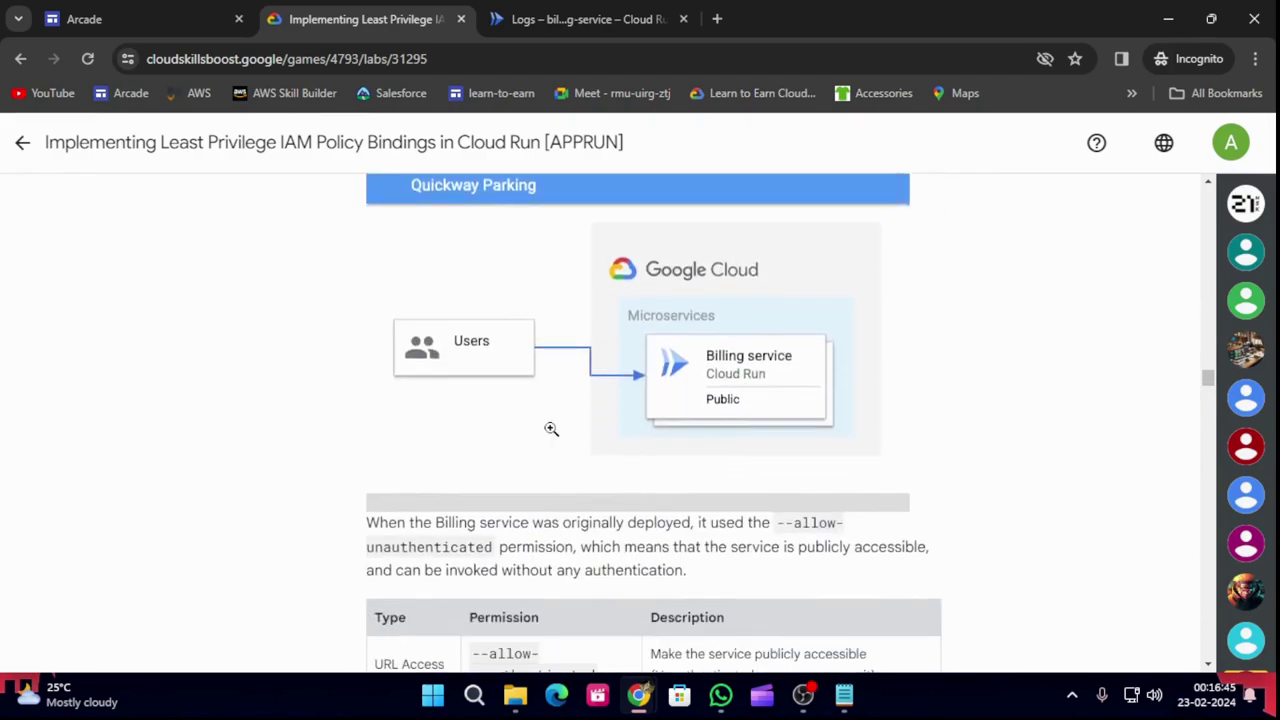
click(580, 19)
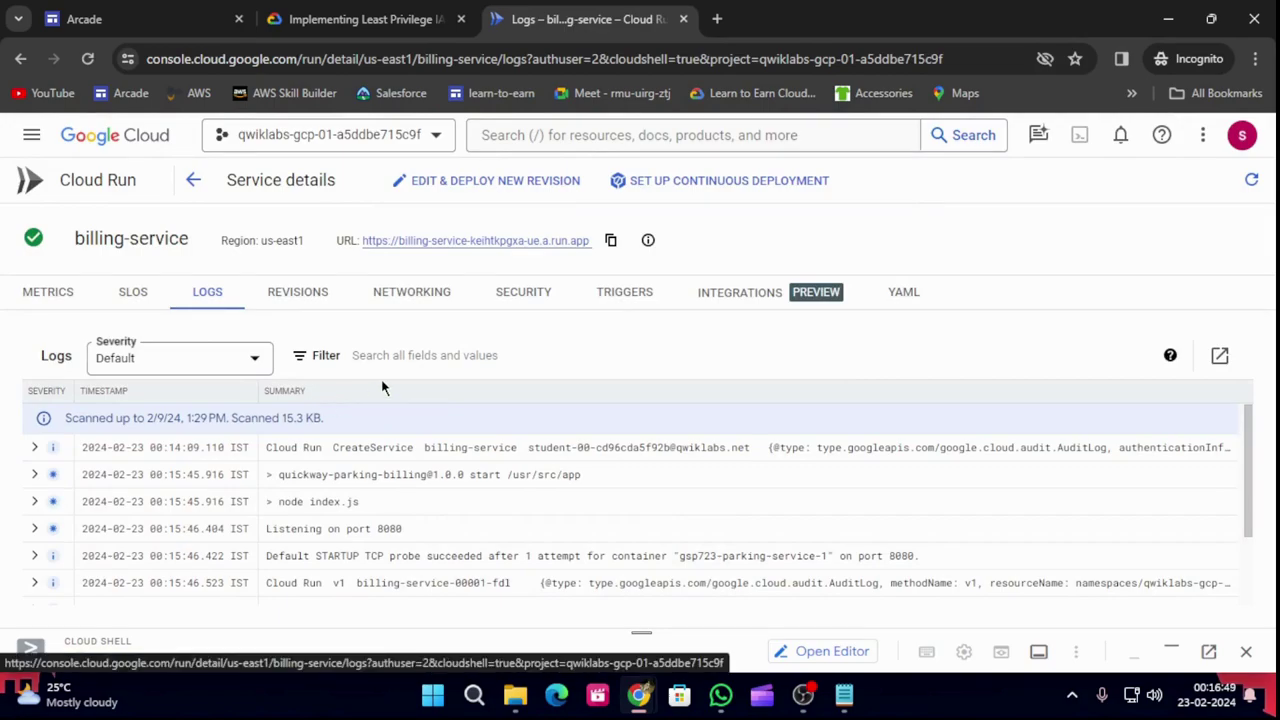
scroll(220, 515, down, 2)
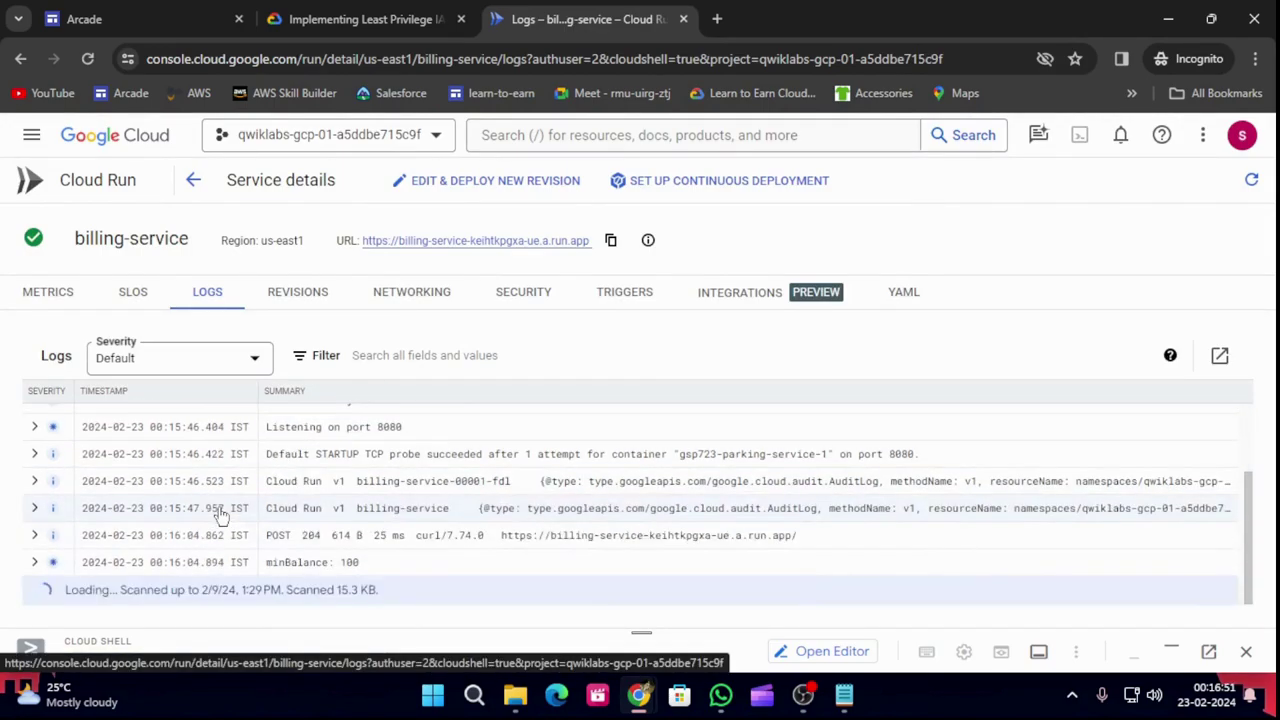
Check the lab progress for the task "Deploy a public Cloud Run Service".
click(300, 18)
scroll(722, 532, down, 5)
scroll(722, 532, down, 4)
click(493, 452)
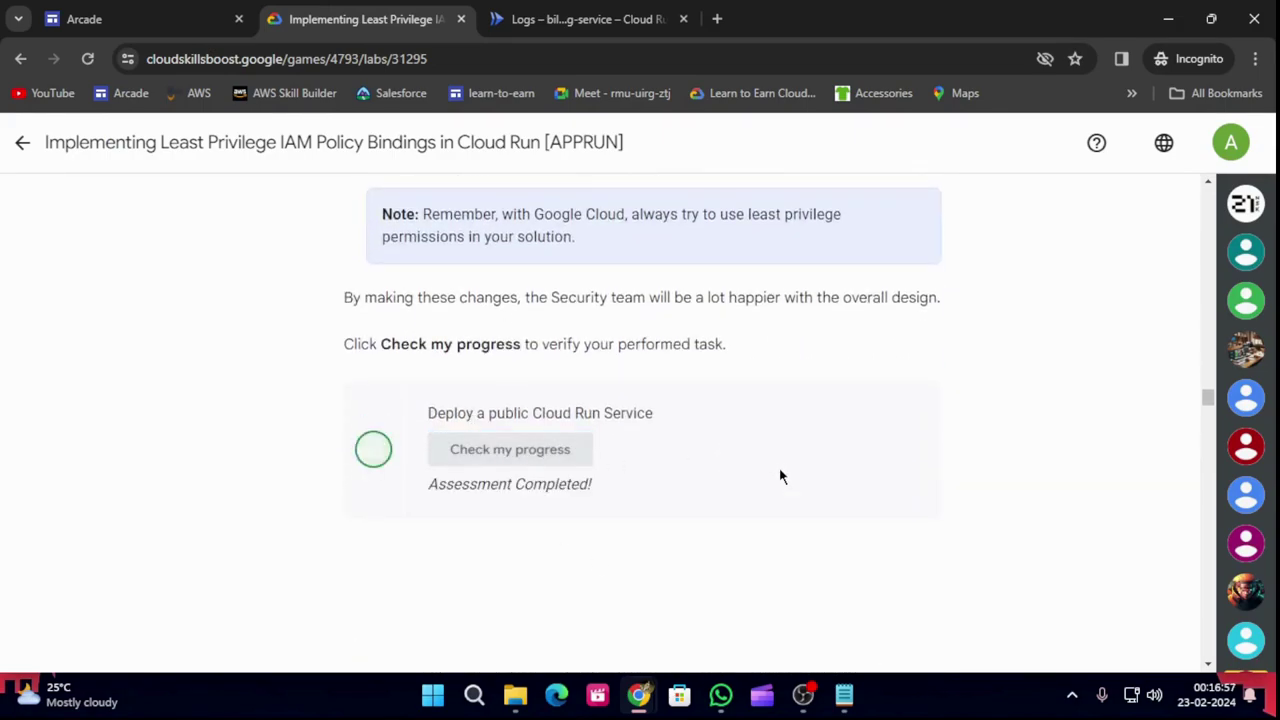
Delete the deployed service in Cloud Shell with the lab's command gcloud run services delete billing-service, confirming with Y.
scroll(788, 491, down, 4)
scroll(789, 493, down, 6)
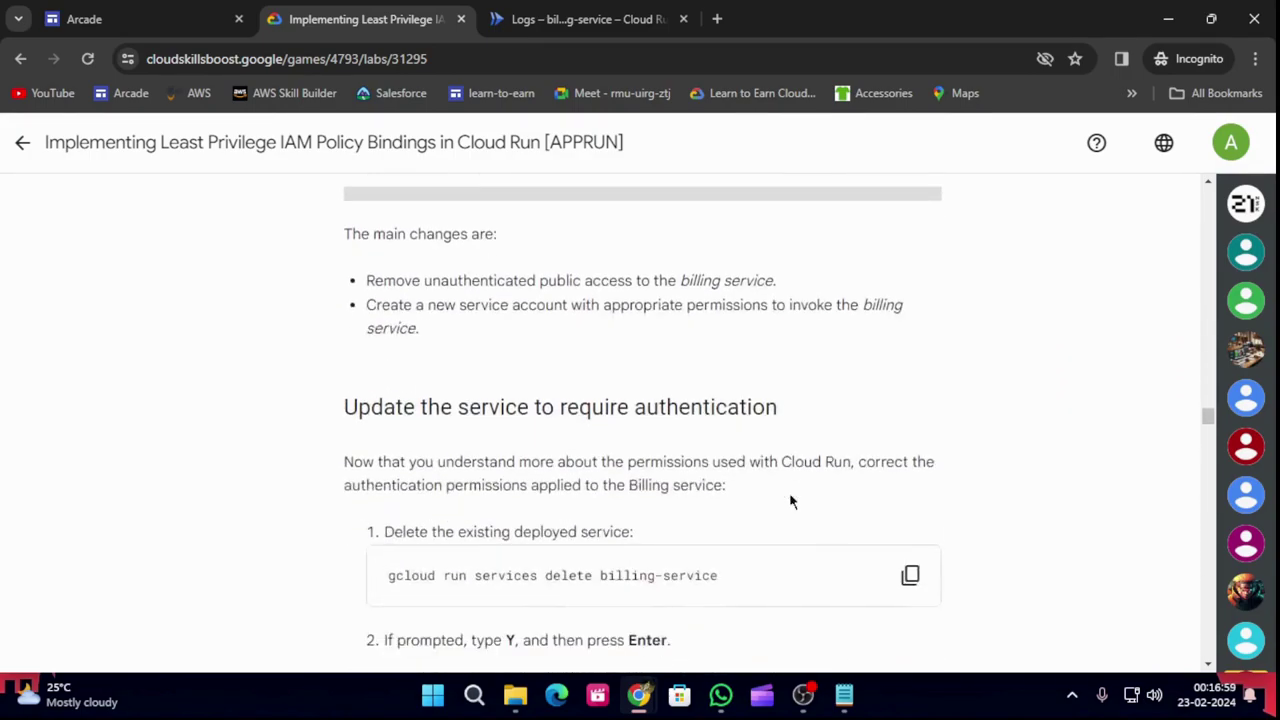
scroll(789, 493, down, 1)
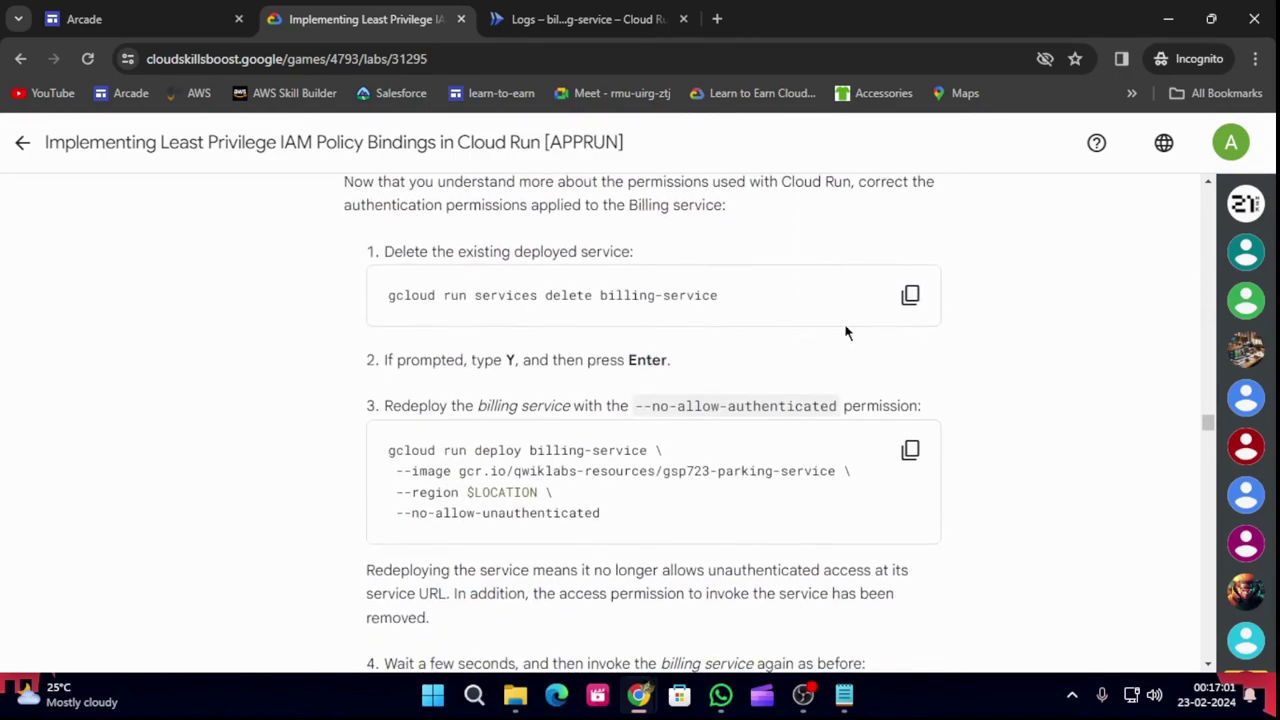
click(912, 300)
click(565, 17)
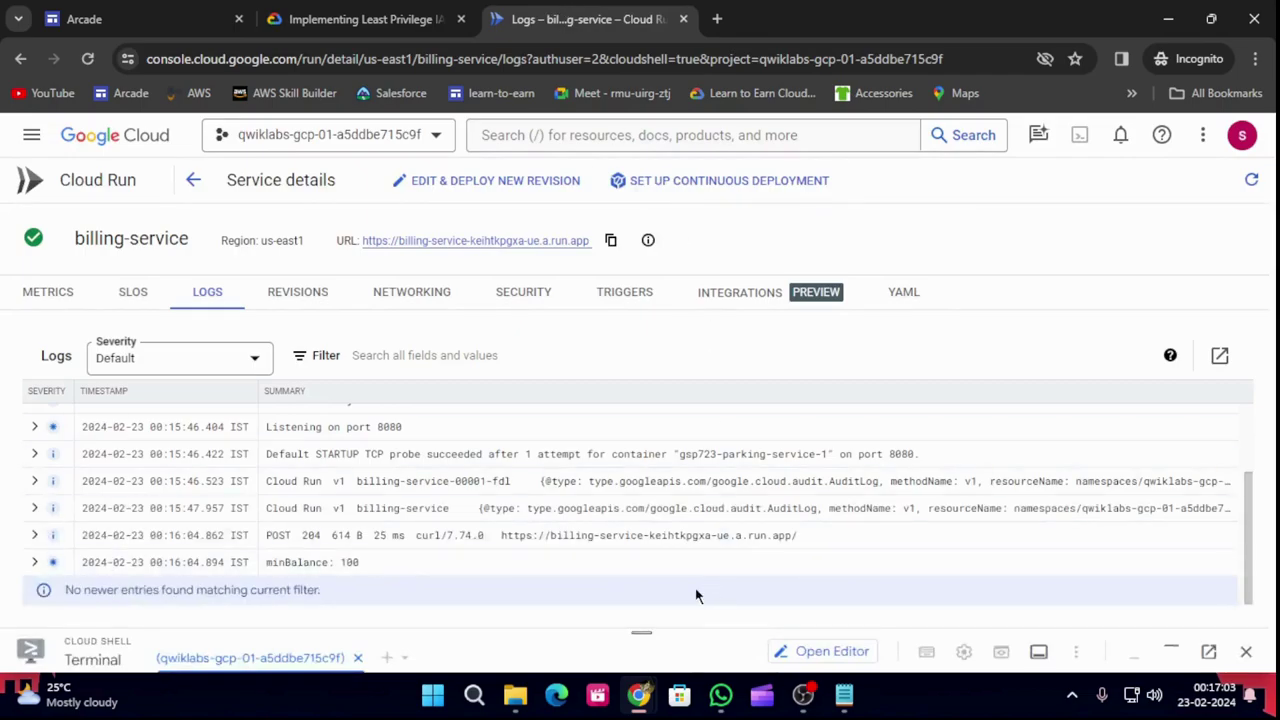
click(634, 641)
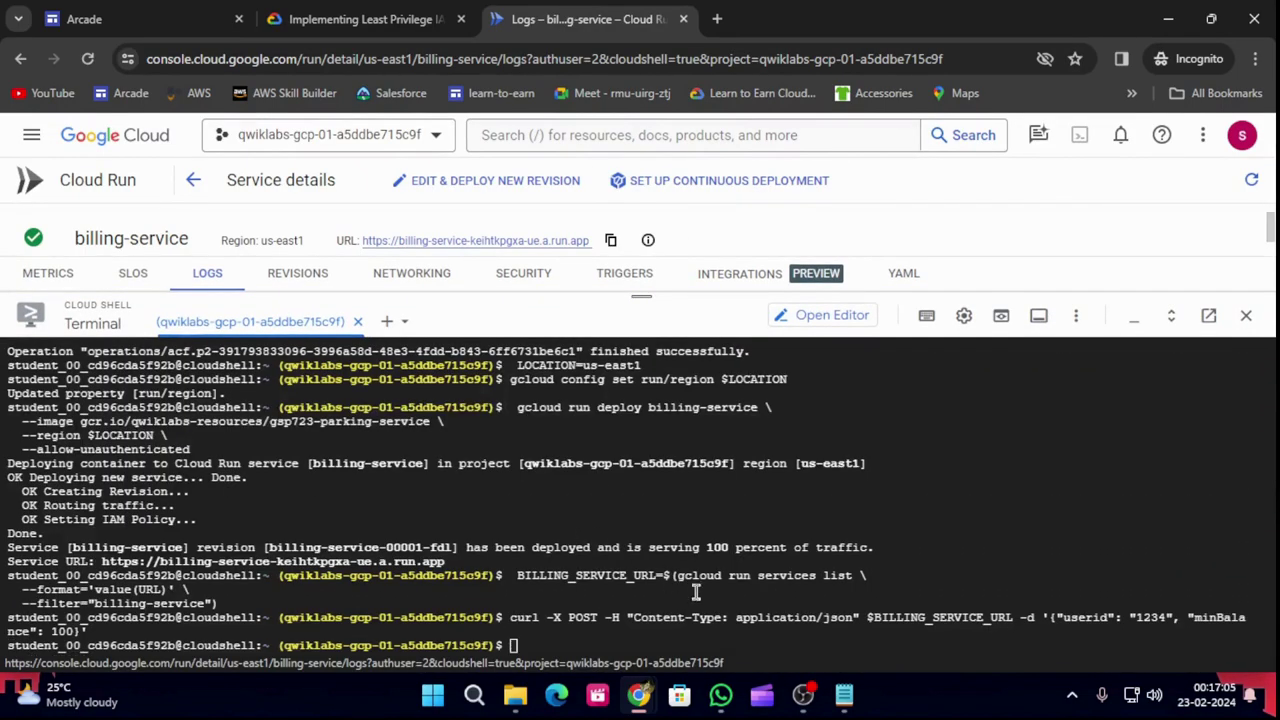
key(ctrl+v)
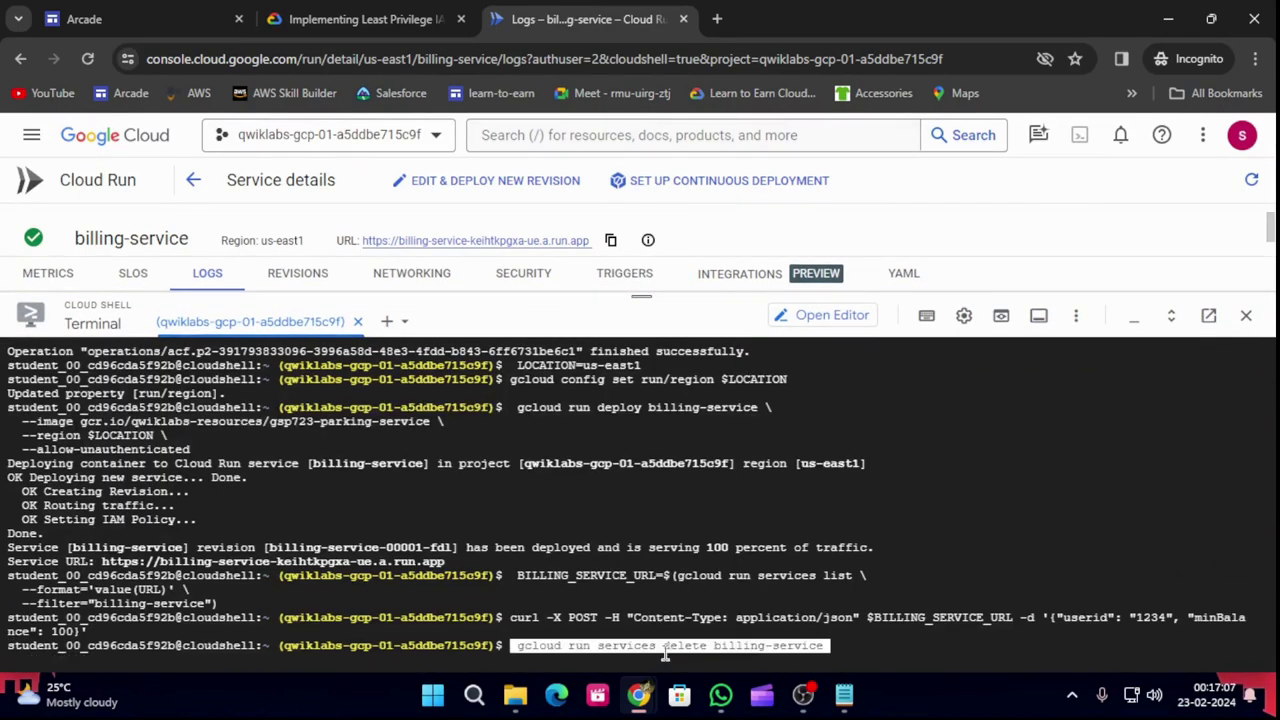
key(Return)
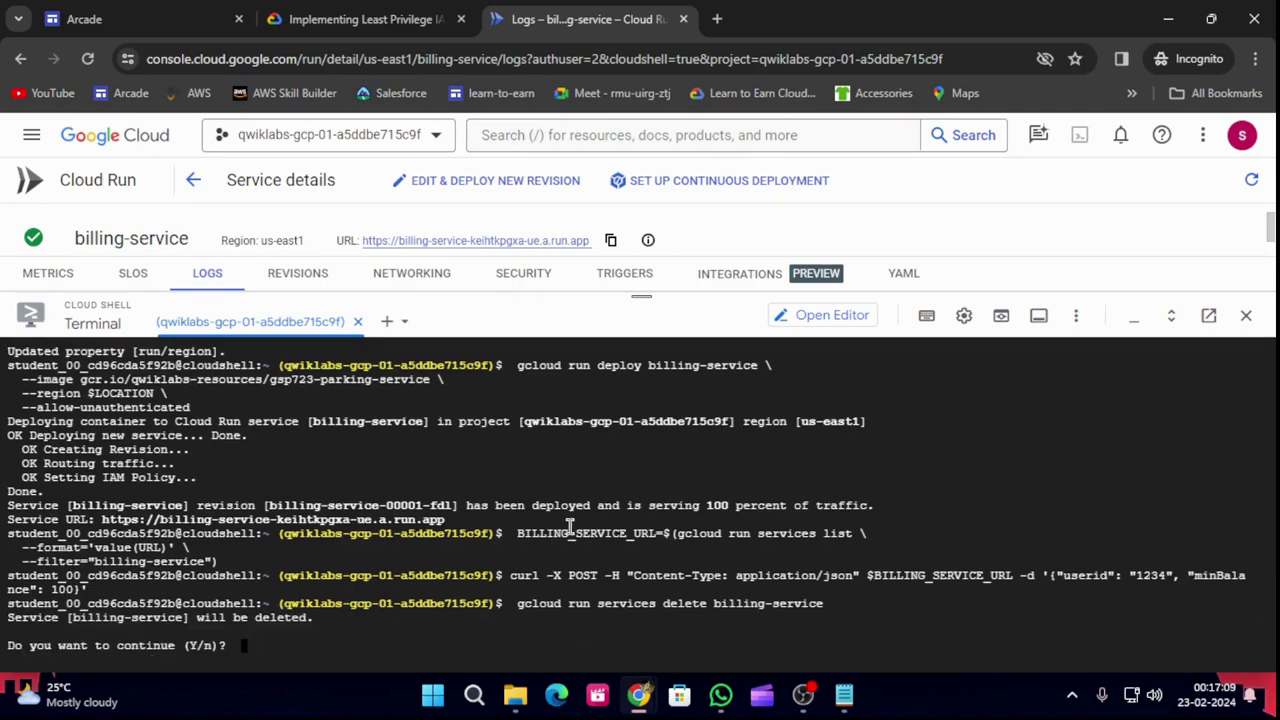
text(Y)
key(Return)
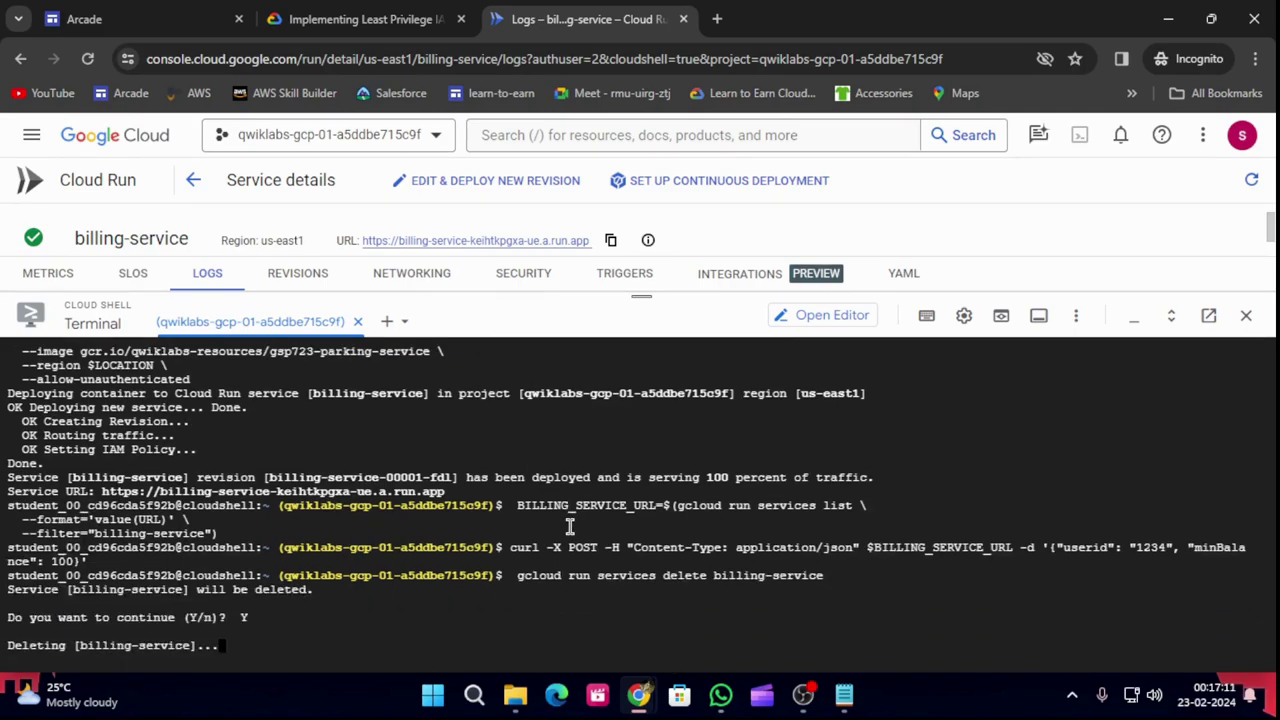
Redeploy billing-service from the gsp723-parking-service image in region $LOCATION with --no-allow-unauthenticated, using the lab's command.
click(355, 16)
scroll(892, 400, down, 3)
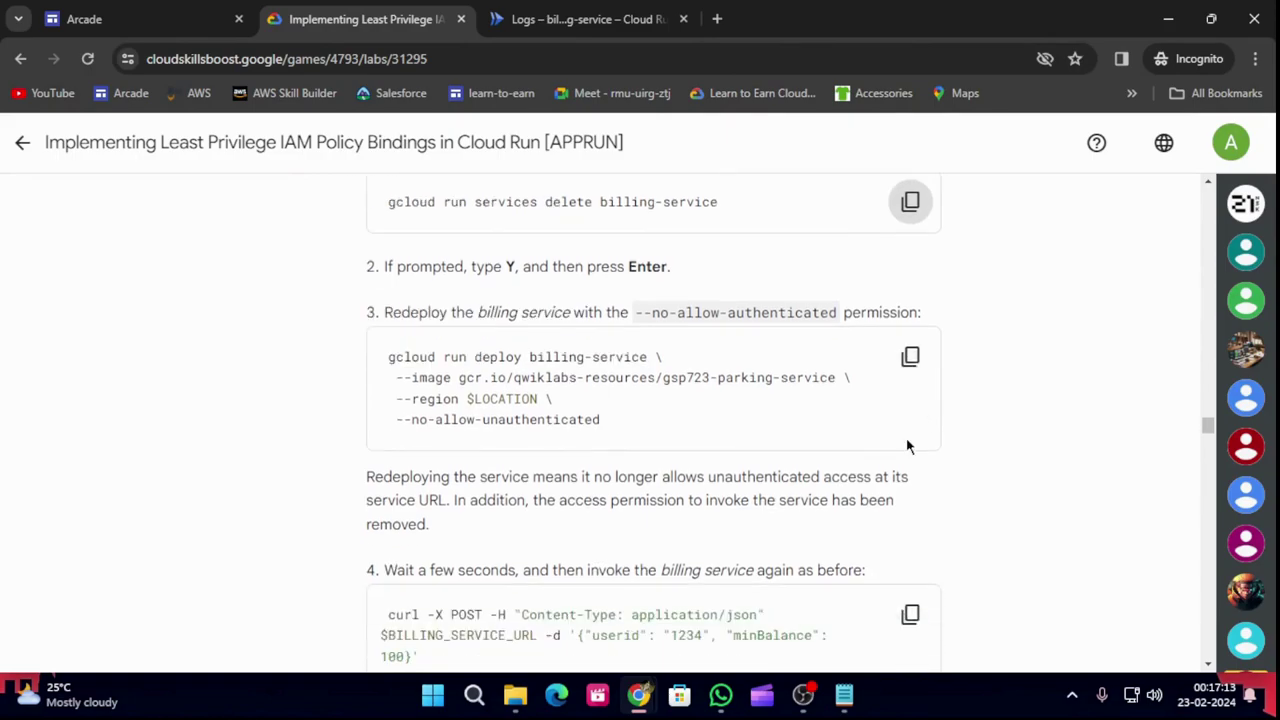
click(912, 356)
scroll(926, 358, down, 2)
scroll(927, 360, down, 1)
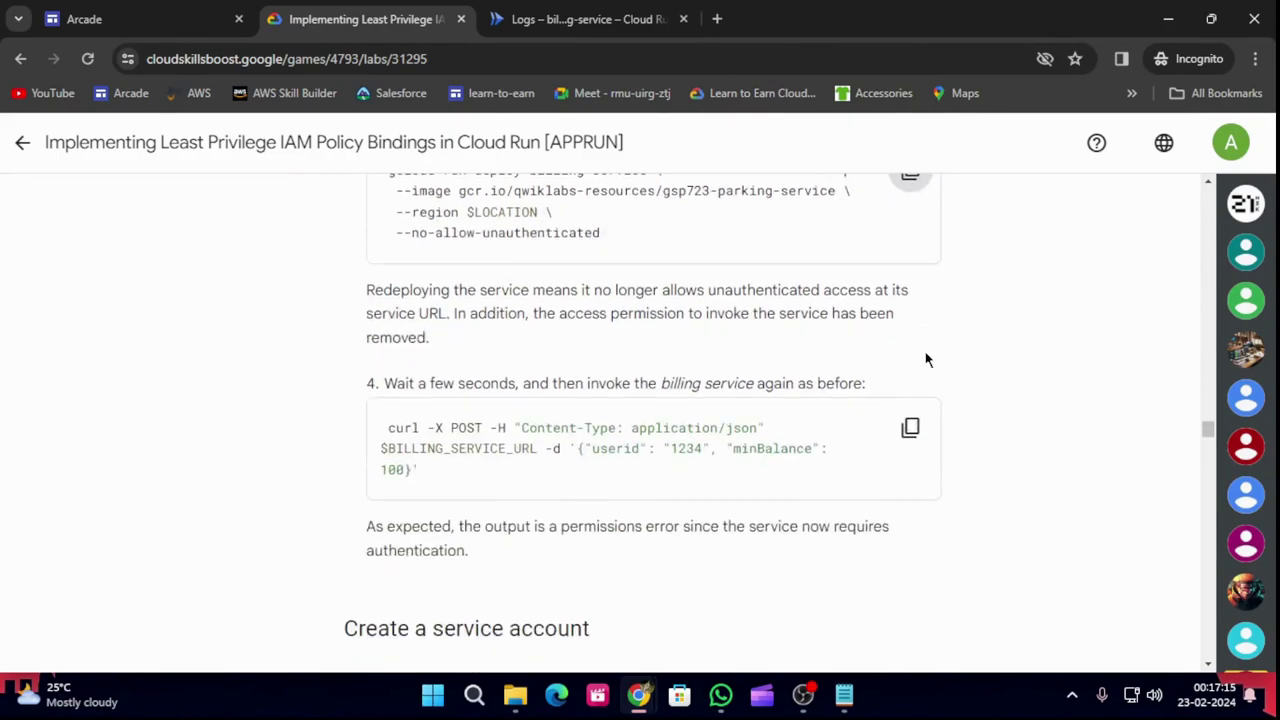
click(590, 18)
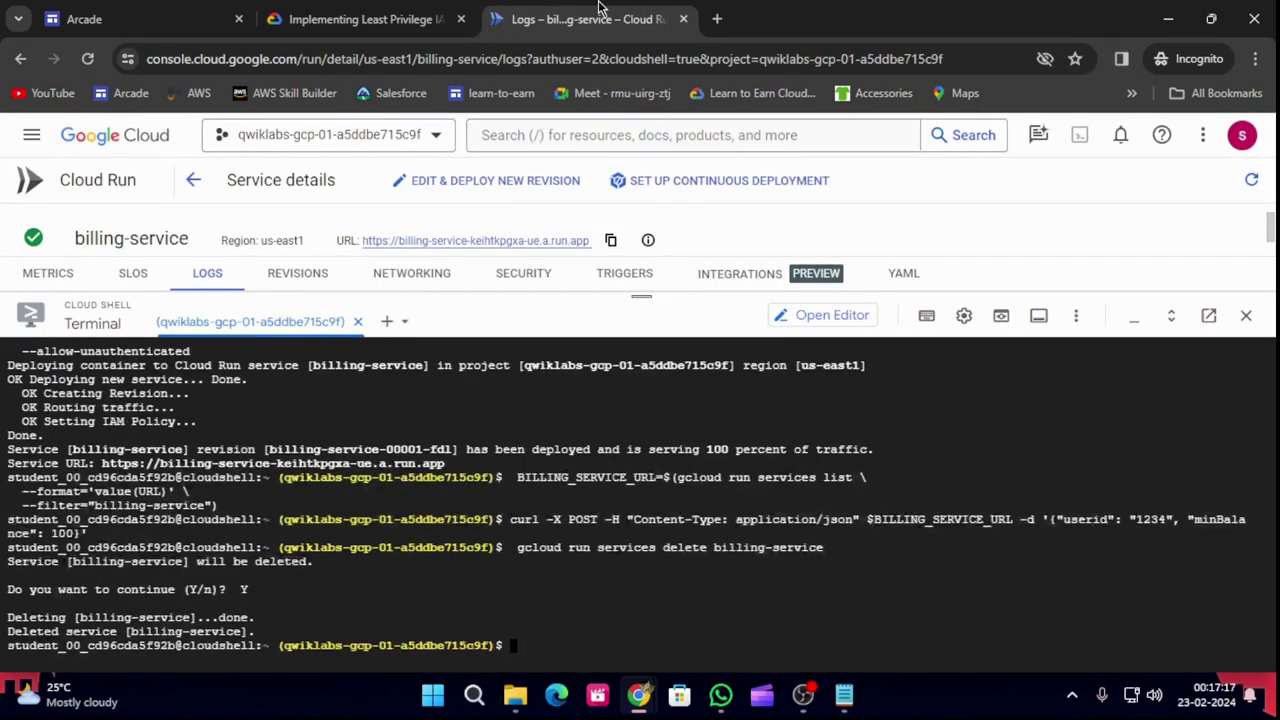
key(ctrl+v)
key(Return)
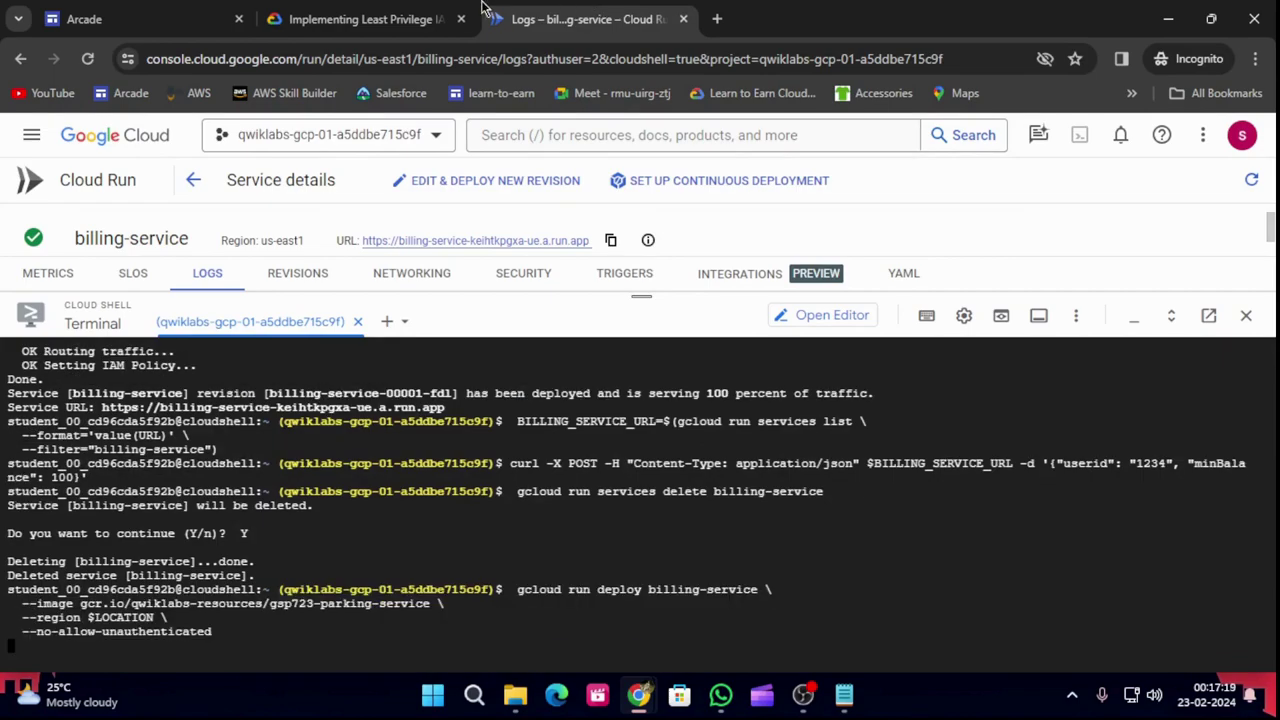
Invoke the redeployed billing service again with the lab's curl POST request to $BILLING_SERVICE_URL, using minBalance 100.
click(440, 22)
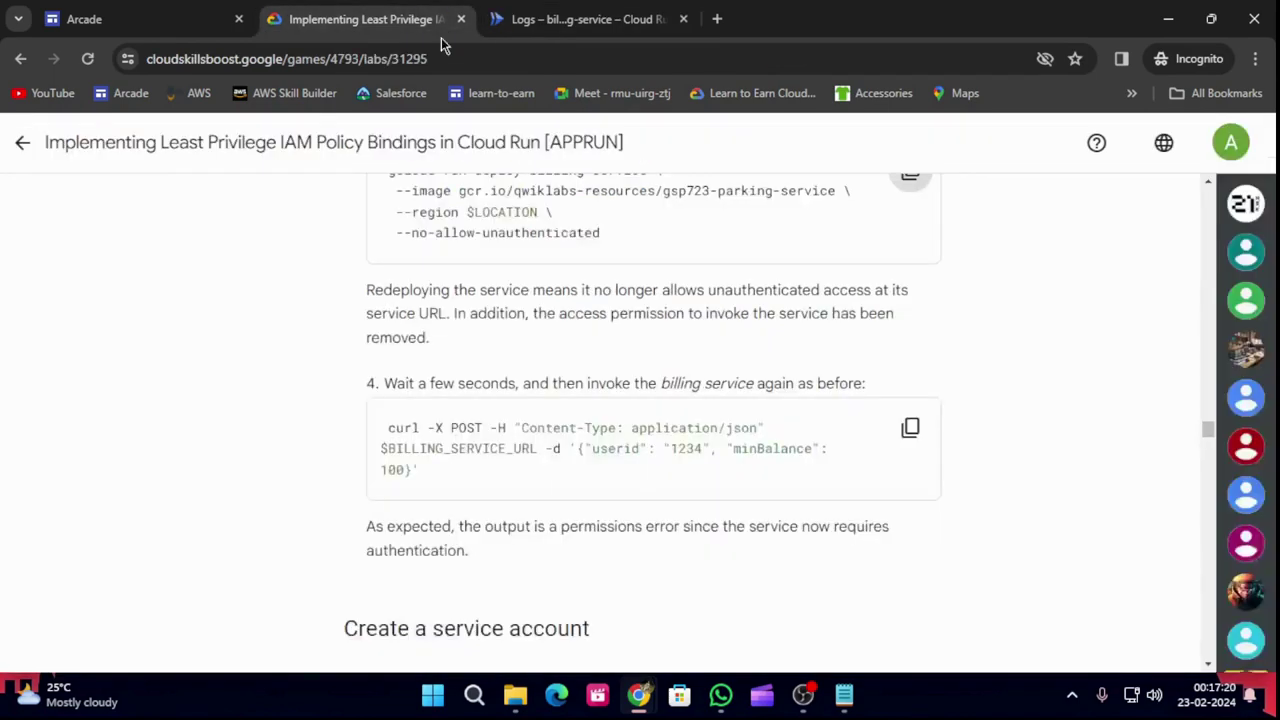
click(910, 428)
click(594, 8)
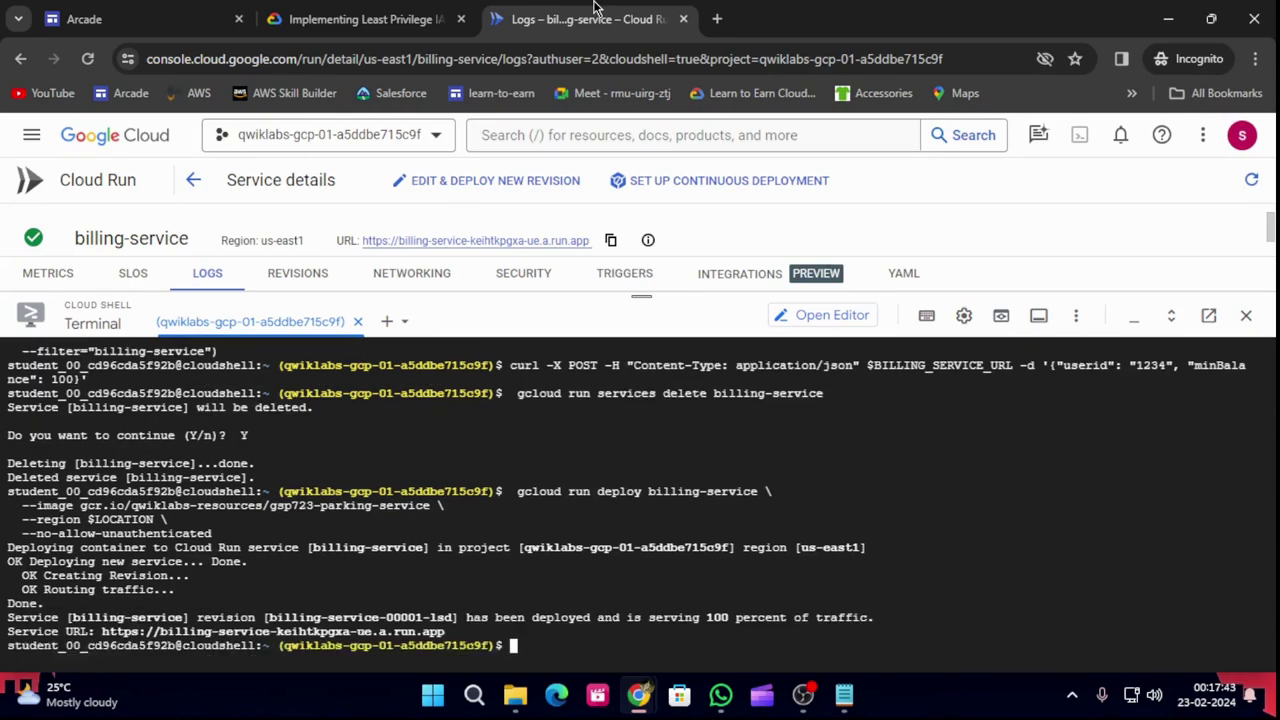
key(ctrl+v)
key(Return)
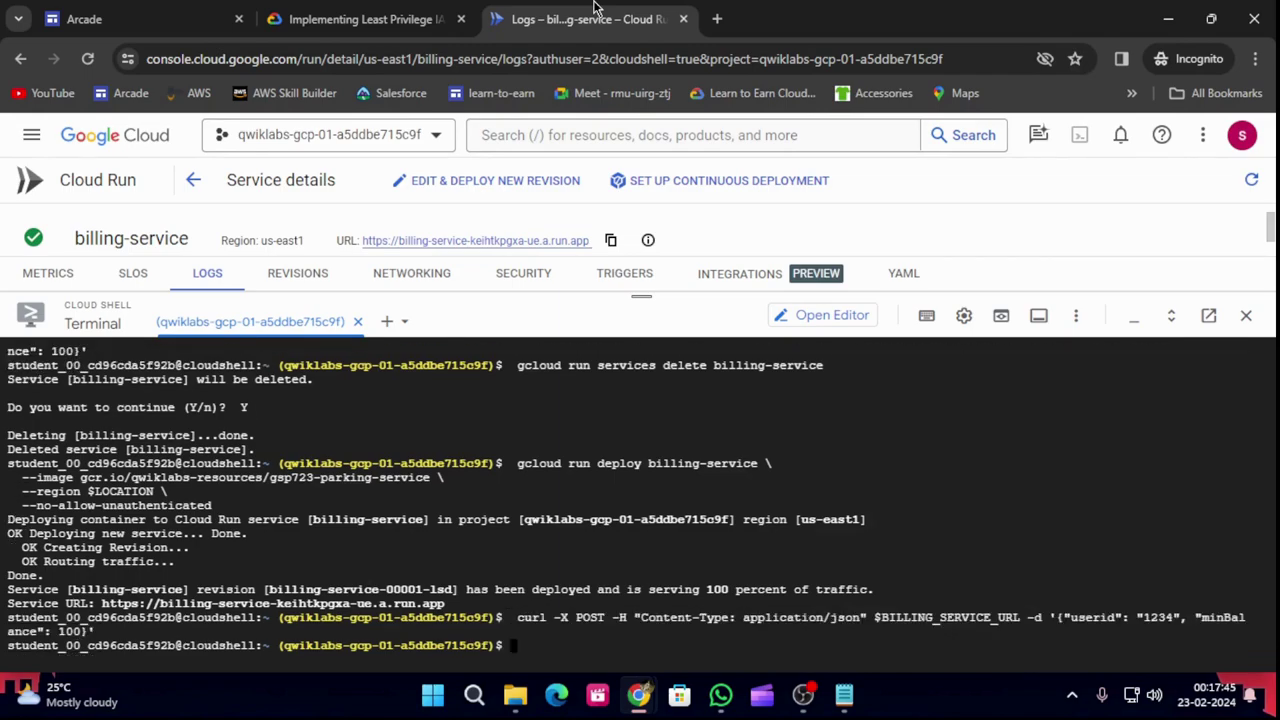
Read the lab's instructions for creating a service account and granting it permission to invoke the billing service.
click(378, 16)
scroll(850, 452, down, 10)
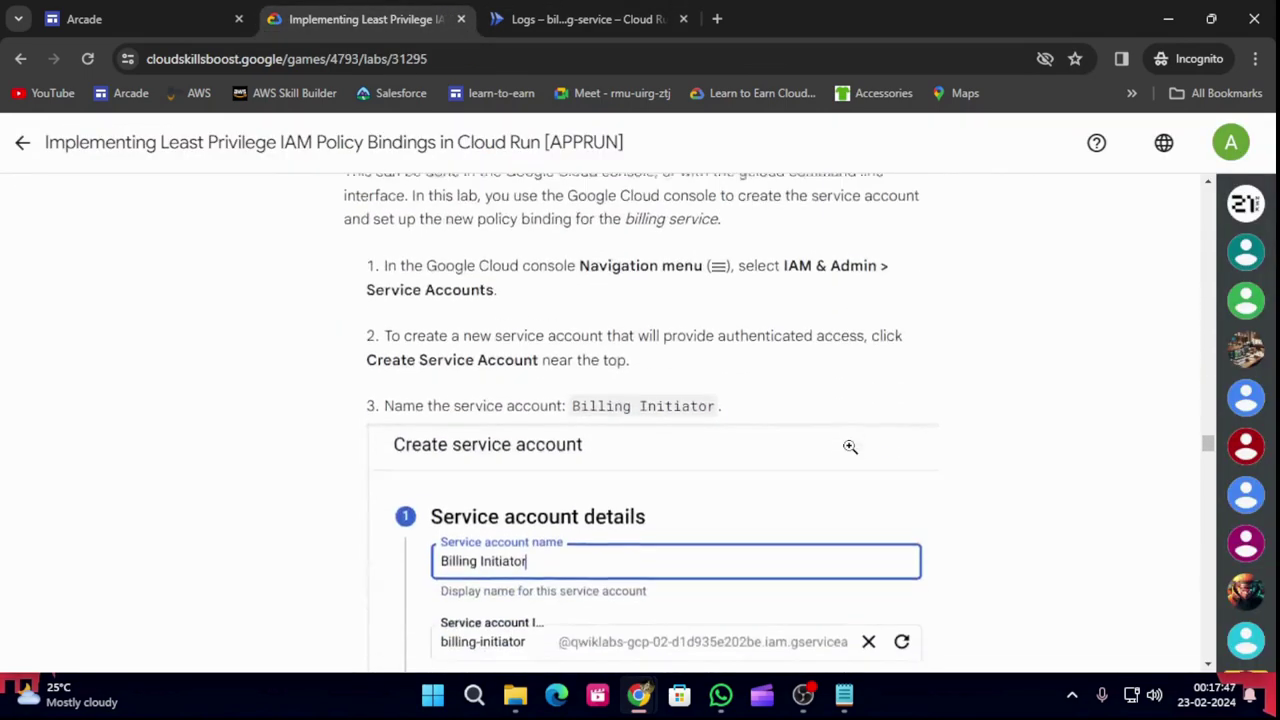
scroll(850, 447, down, 3)
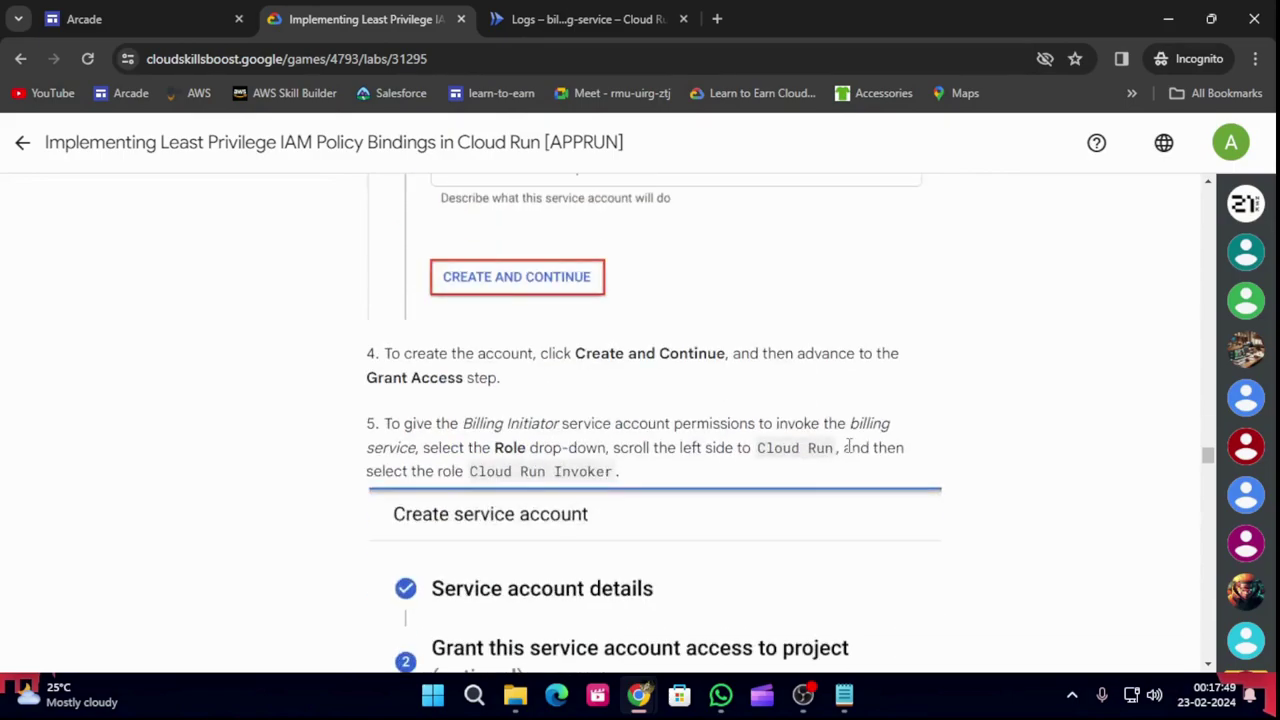
scroll(848, 447, down, 10)
scroll(848, 447, down, 4)
scroll(849, 446, up, 15)
scroll(849, 446, up, 5)
scroll(819, 489, down, 1)
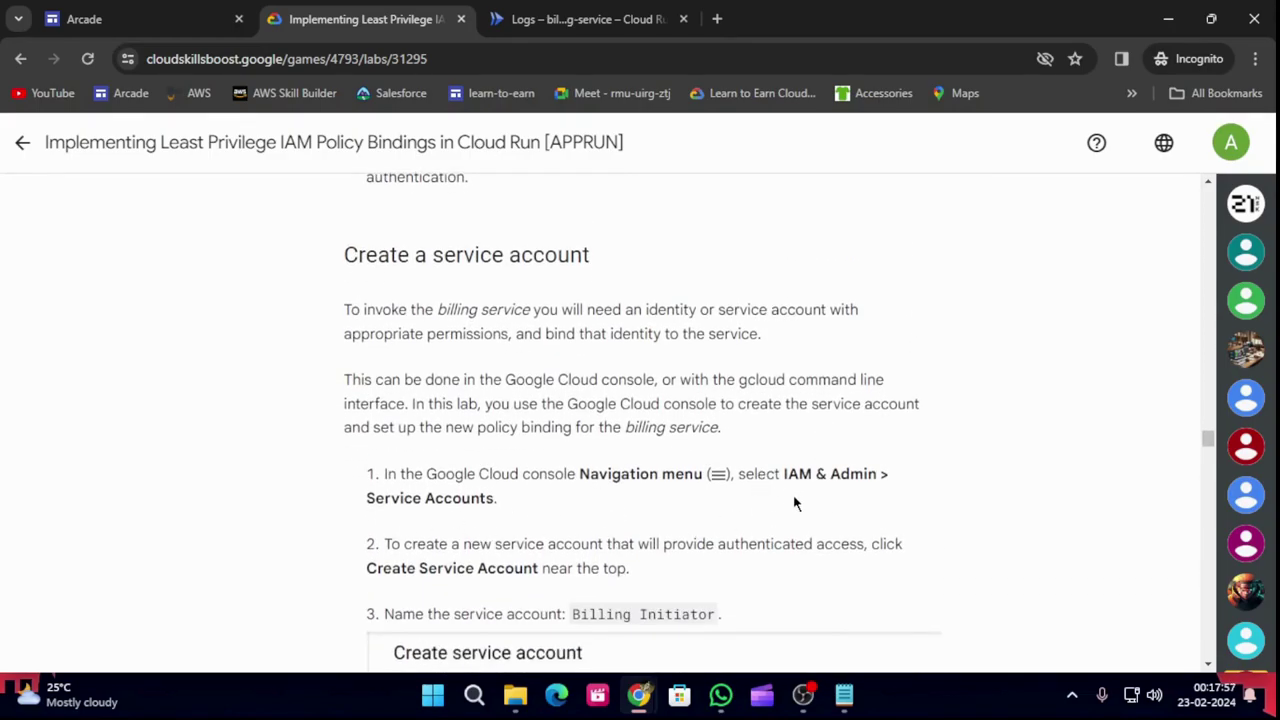
Open the Service Accounts page of IAM & Admin in the Cloud console, shrinking Cloud Shell and closing the tutorial pane.
click(578, 19)
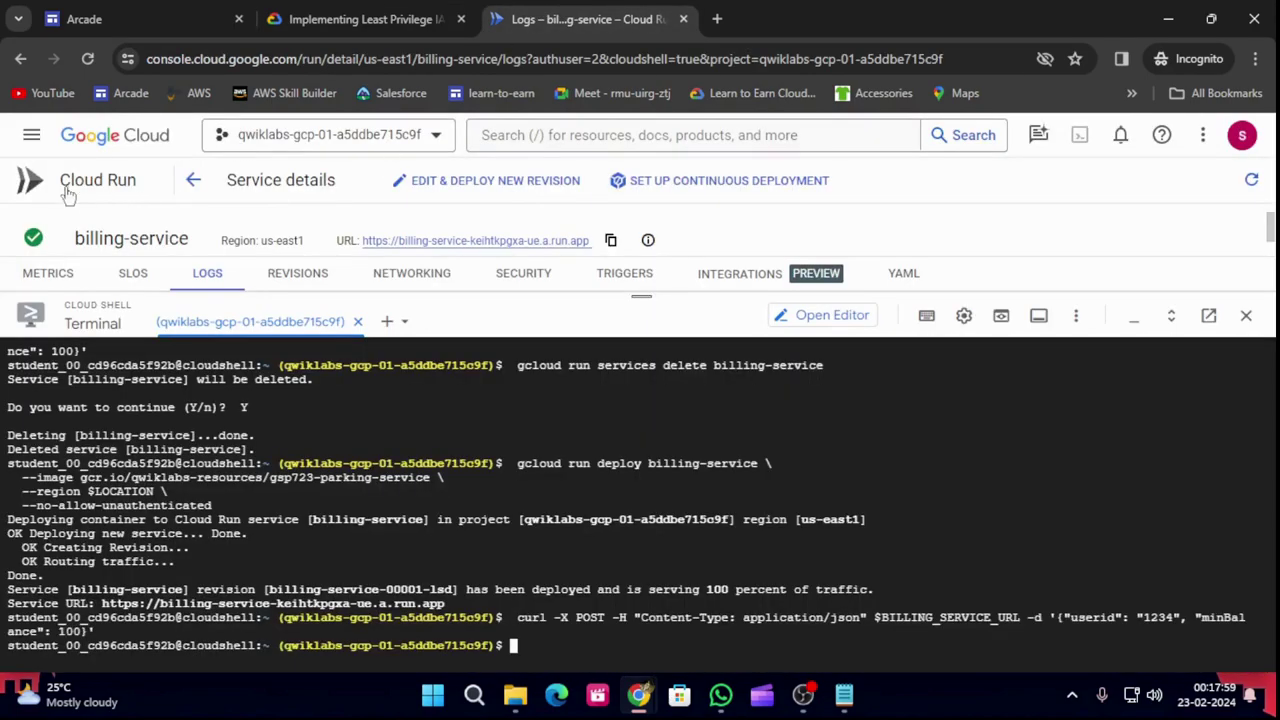
click(30, 138)
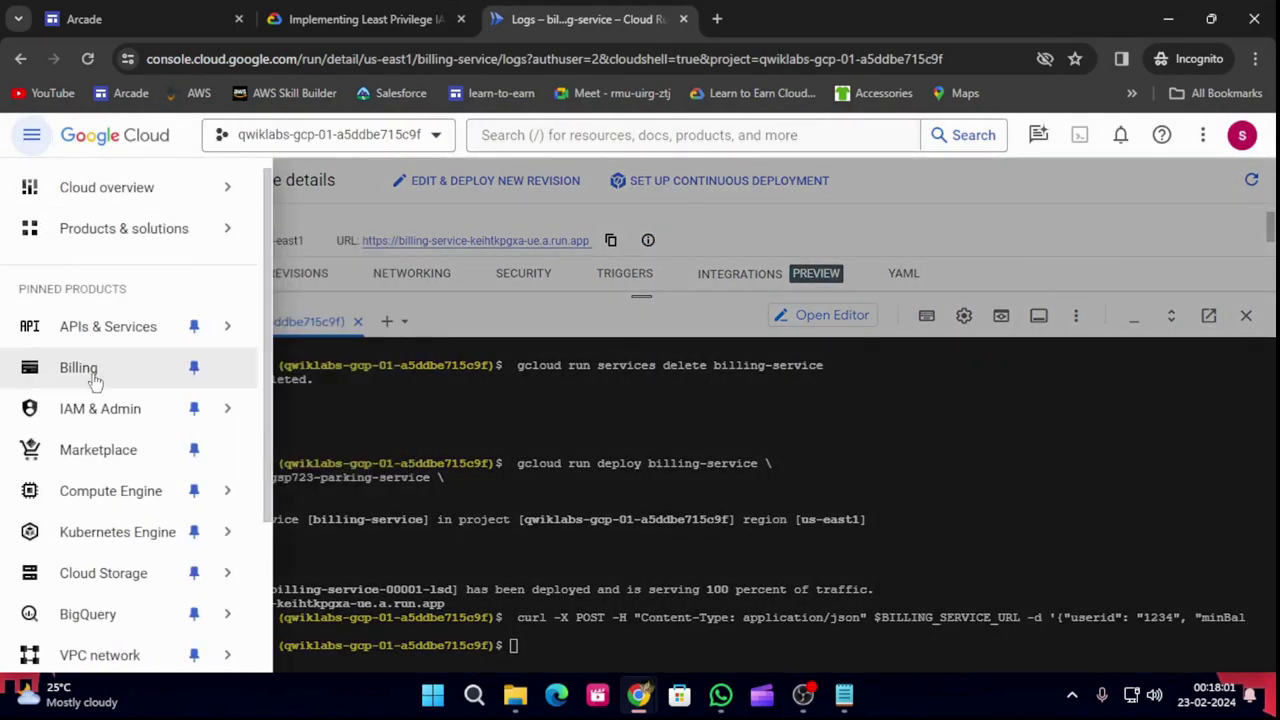
mouse_move(101, 432)
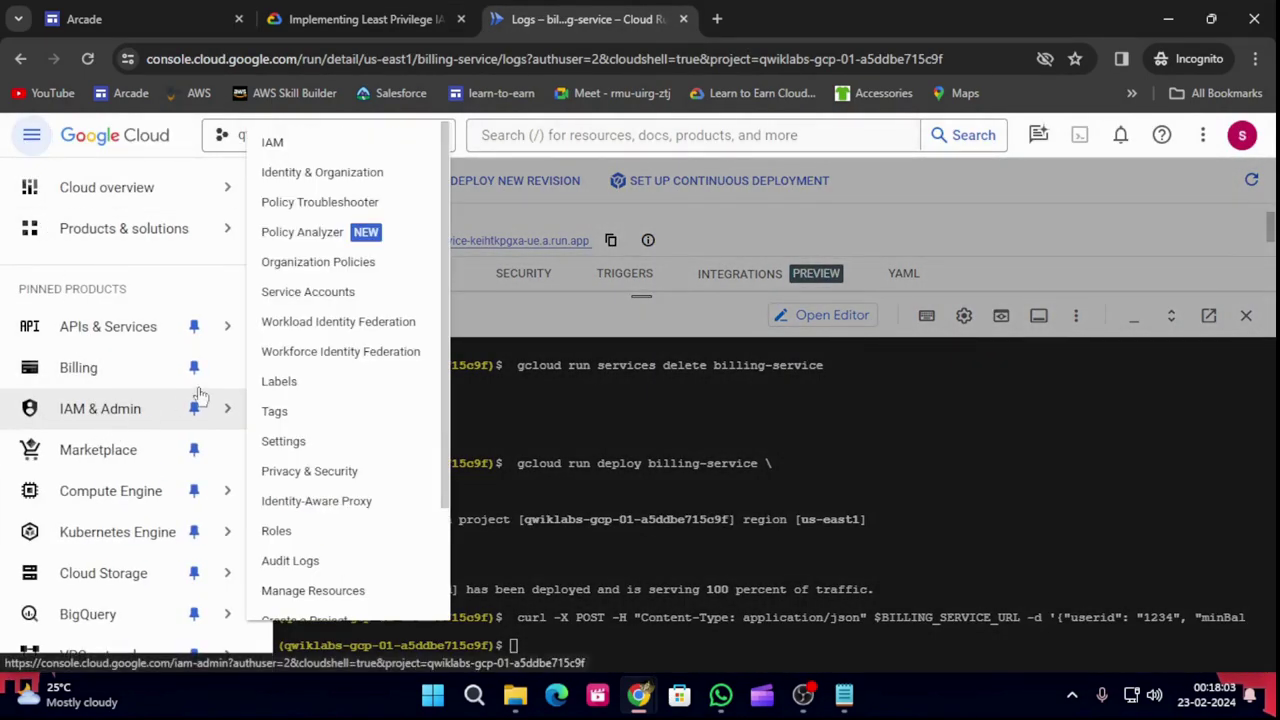
click(340, 291)
drag(678, 293, 674, 640)
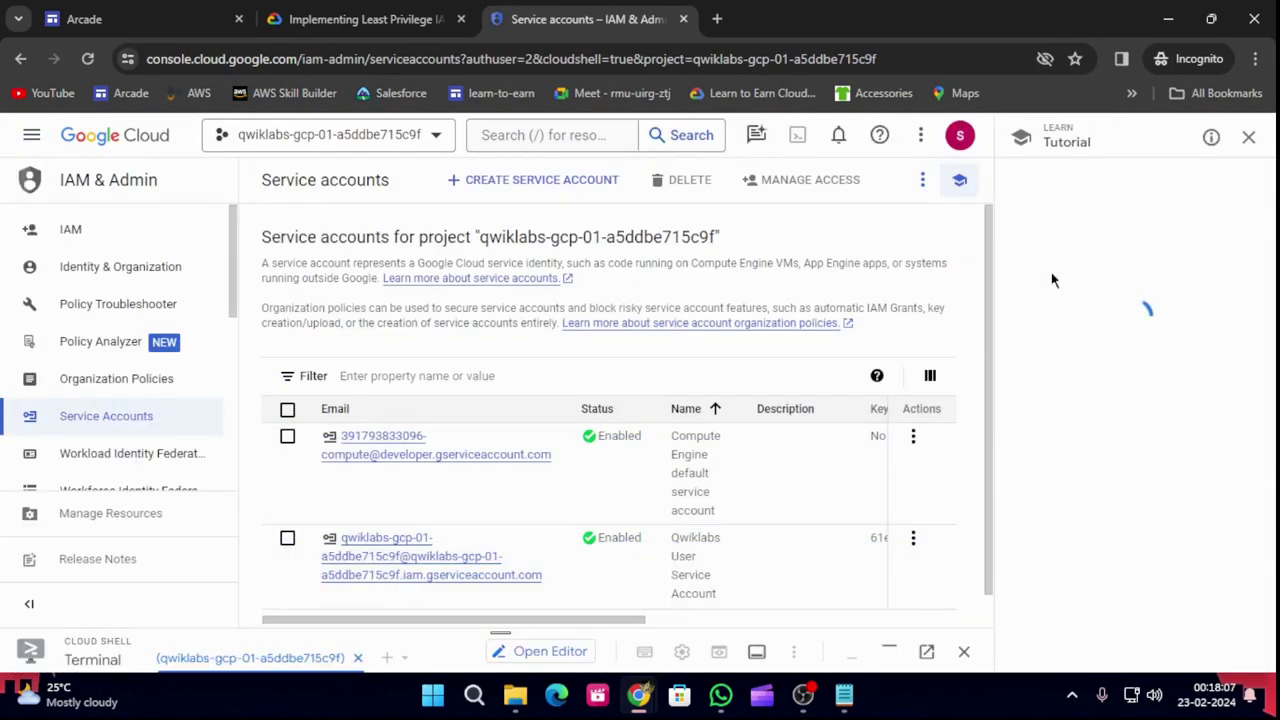
click(1245, 135)
Start creating a new service account and name it Billing Initiator, copying the name from the lab instructions.
click(414, 14)
scroll(871, 514, down, 3)
click(555, 10)
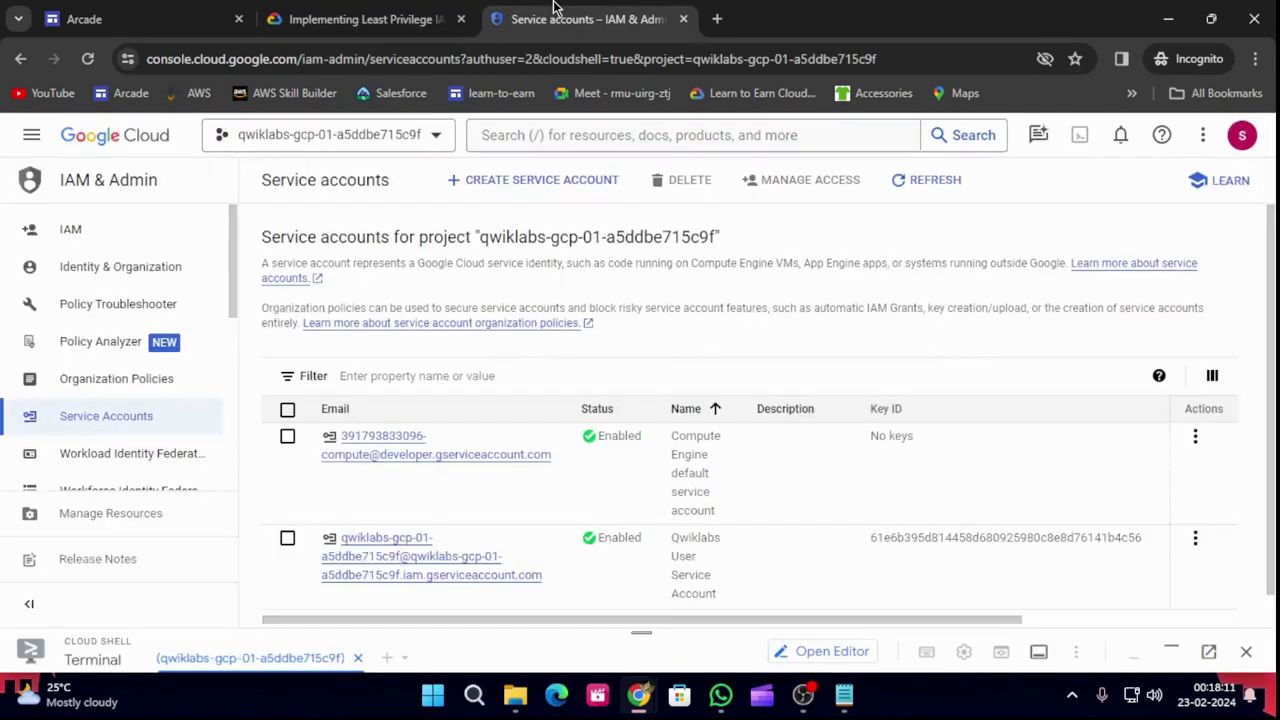
click(531, 183)
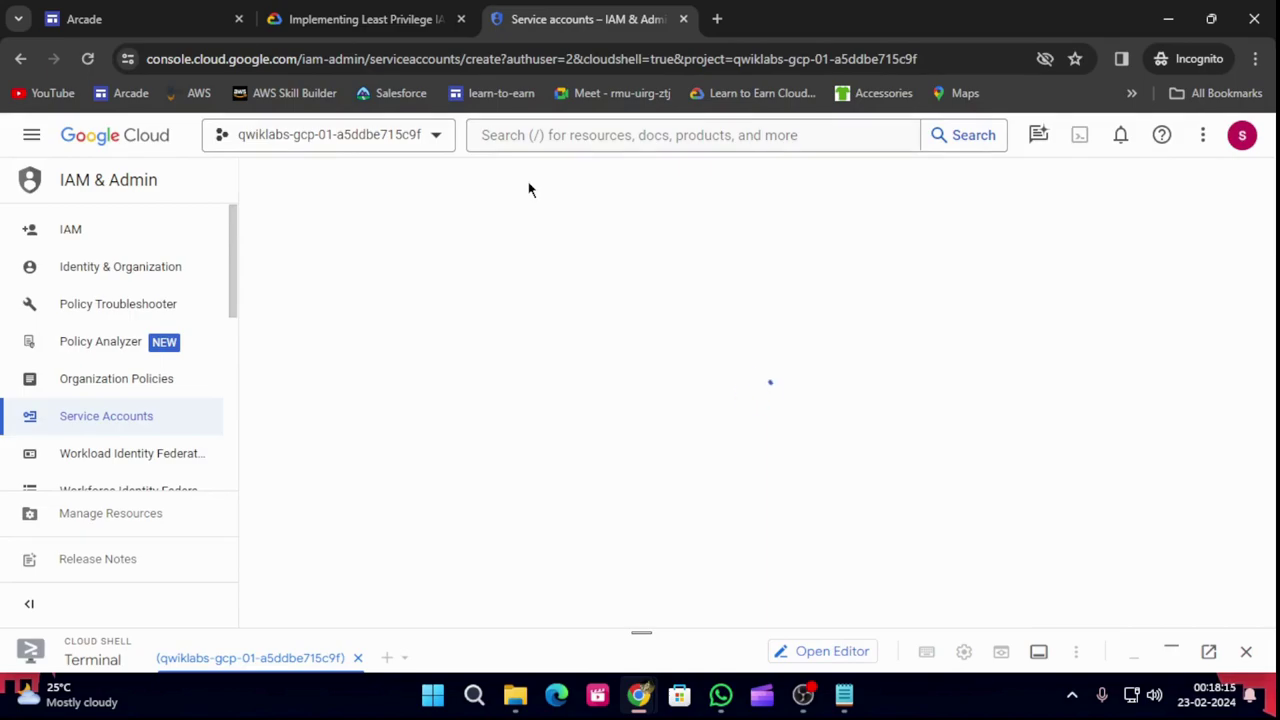
click(403, 14)
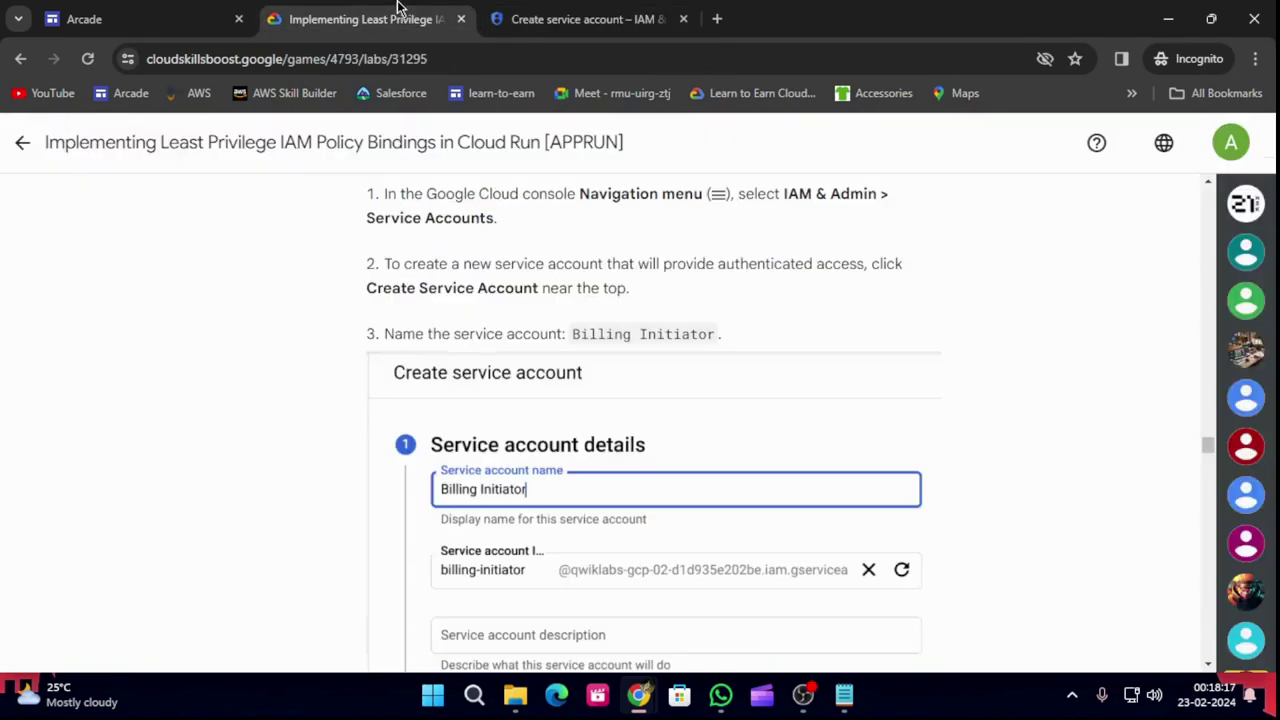
drag(573, 334, 716, 335)
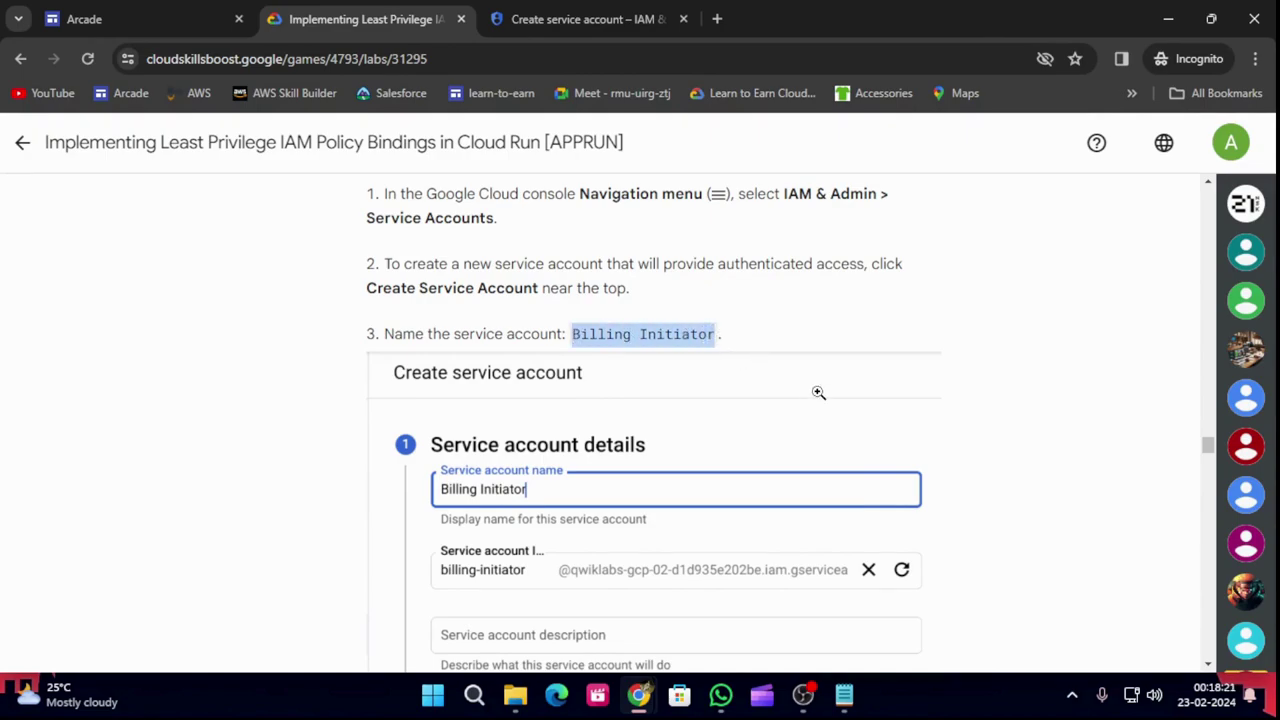
click(575, 19)
click(514, 277)
key(ctrl+v)
Check the lab's next instruction, create the Billing Initiator service account and continue to granting it project access.
click(362, 20)
scroll(771, 560, down, 2)
scroll(656, 400, down, 2)
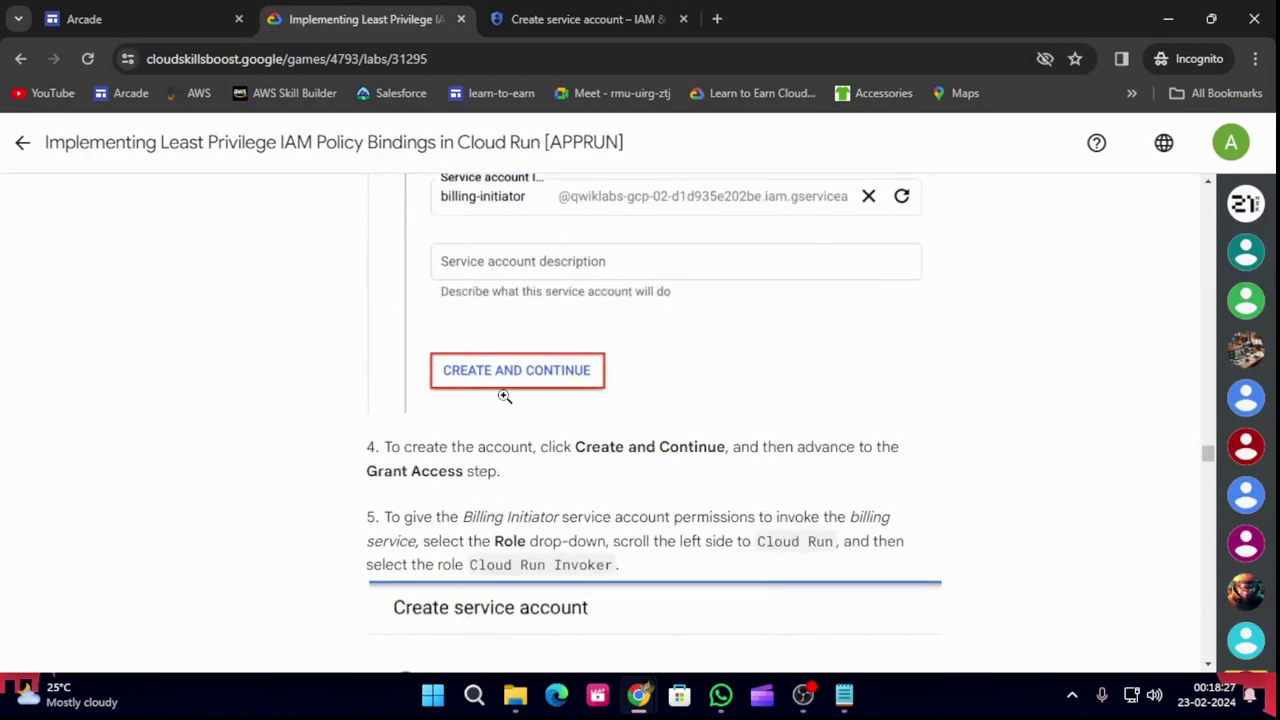
scroll(505, 396, down, 2)
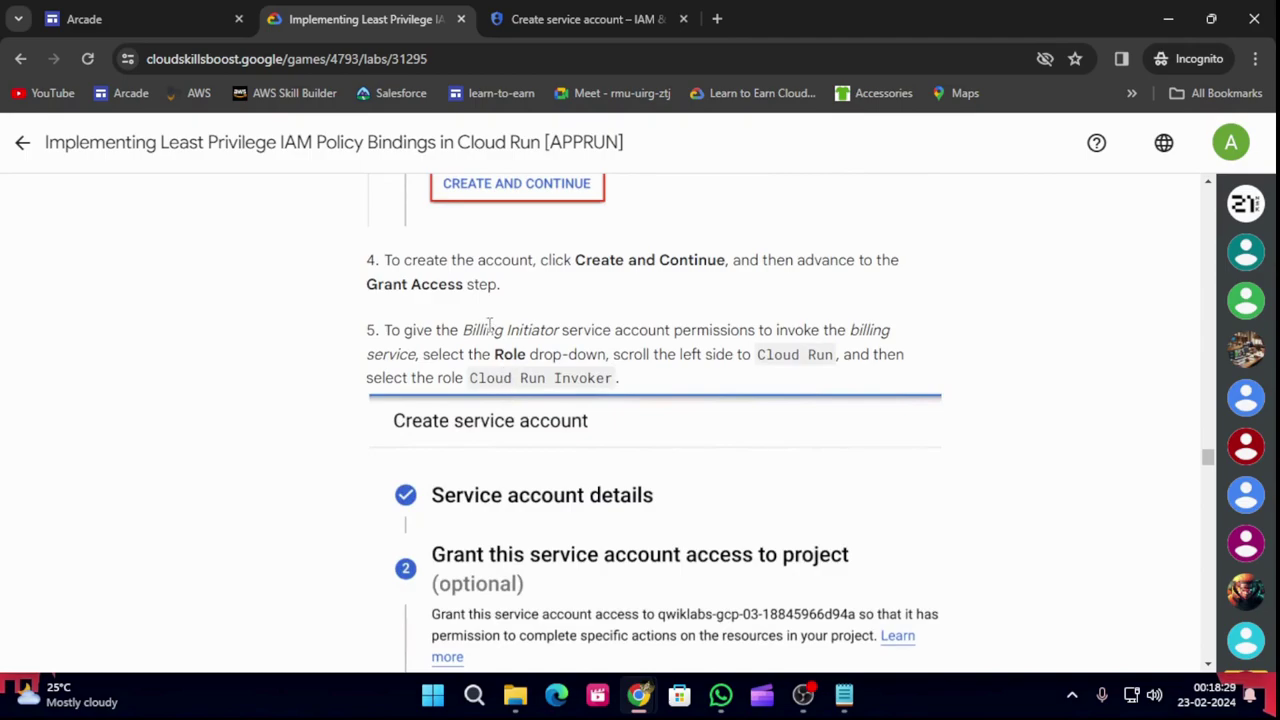
click(557, 30)
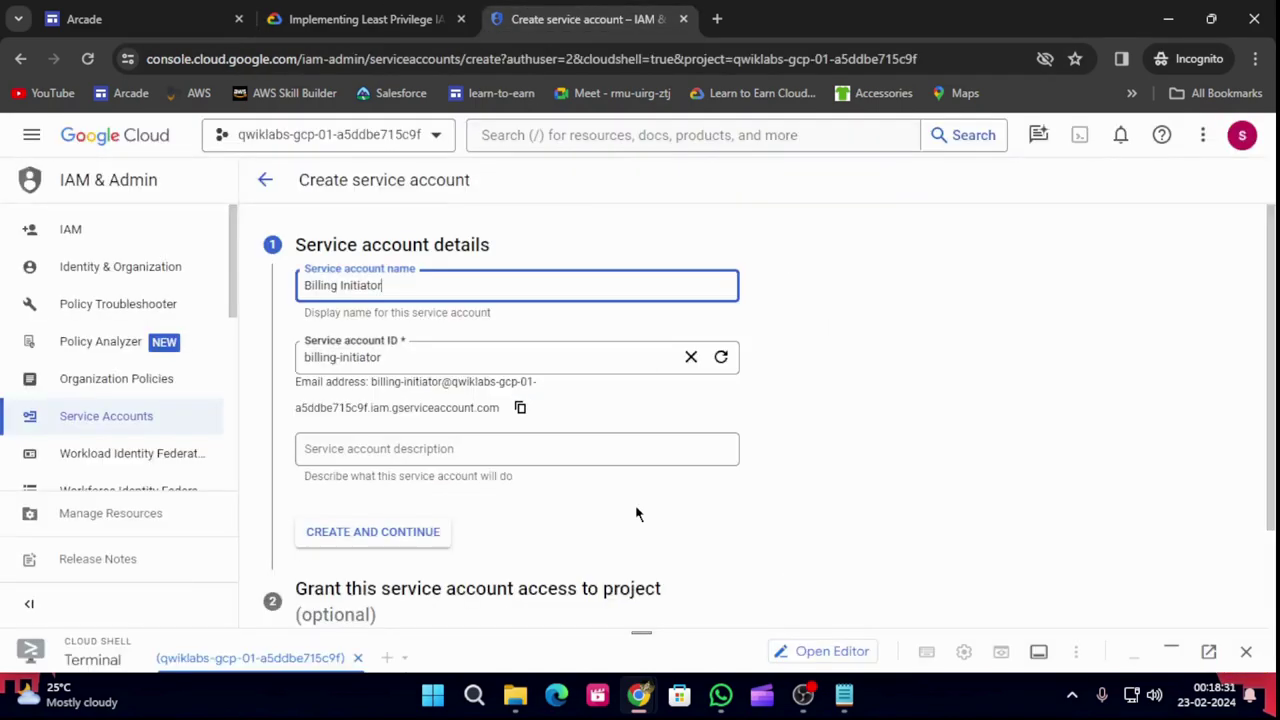
click(400, 532)
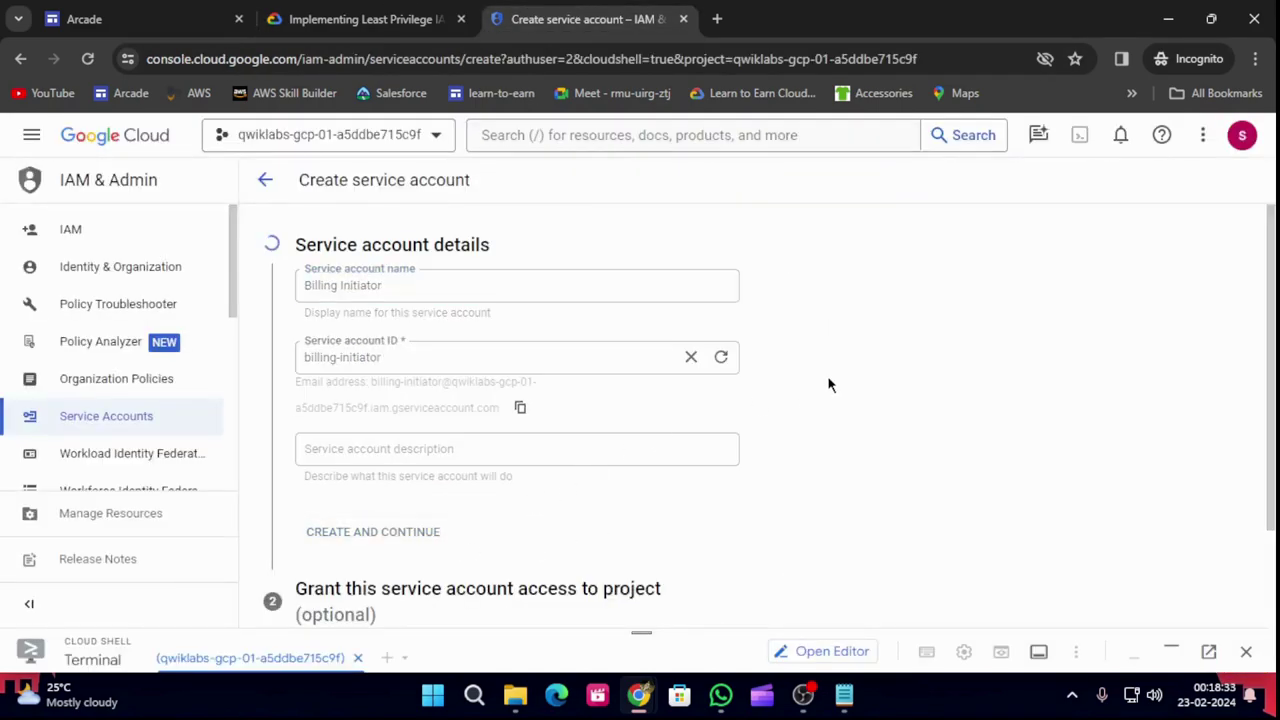
Following the lab's step 5, choose the Cloud Run Invoker role from the Cloud Run roles for the new service account.
click(345, 18)
scroll(683, 288, down, 2)
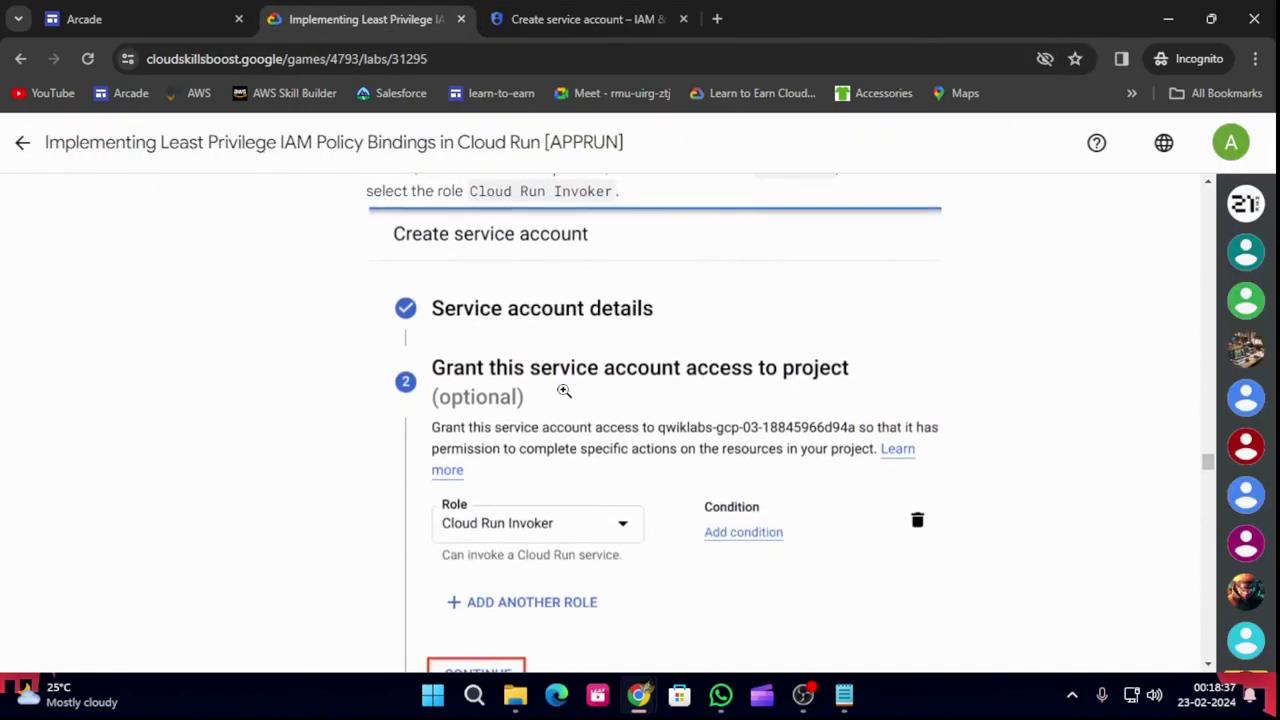
scroll(564, 390, down, 3)
scroll(564, 390, up, 4)
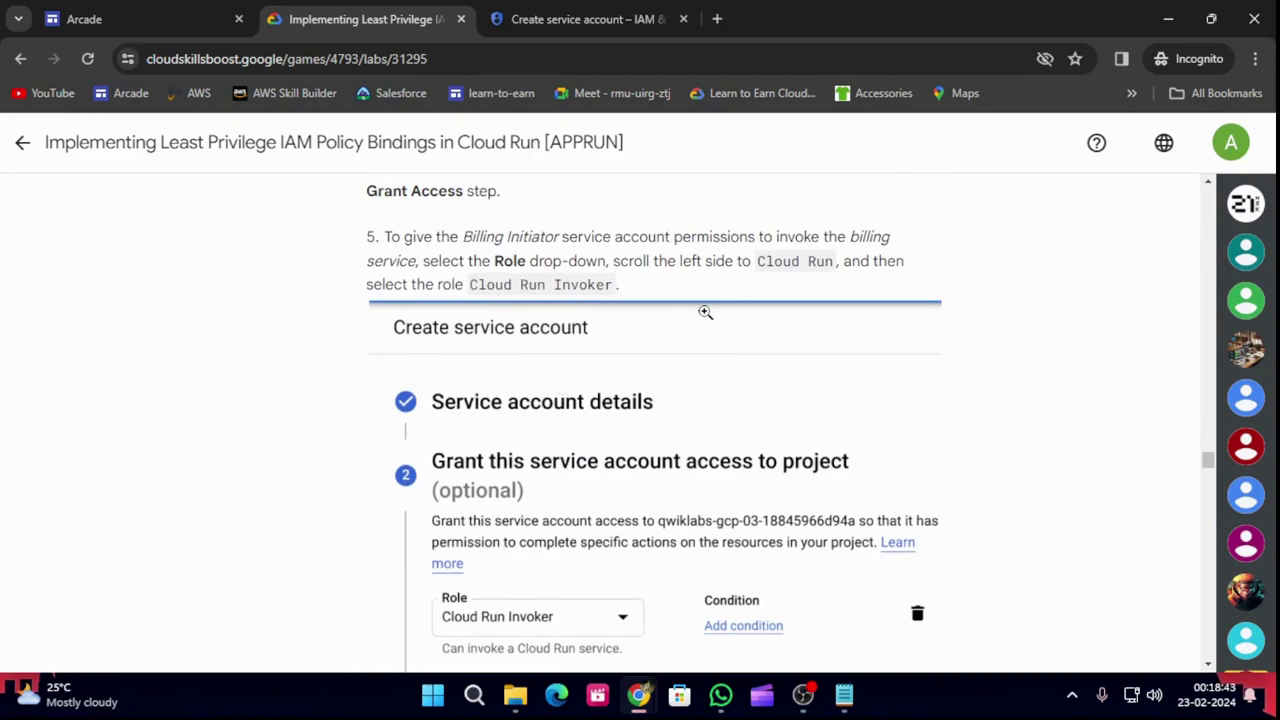
click(588, 19)
click(437, 370)
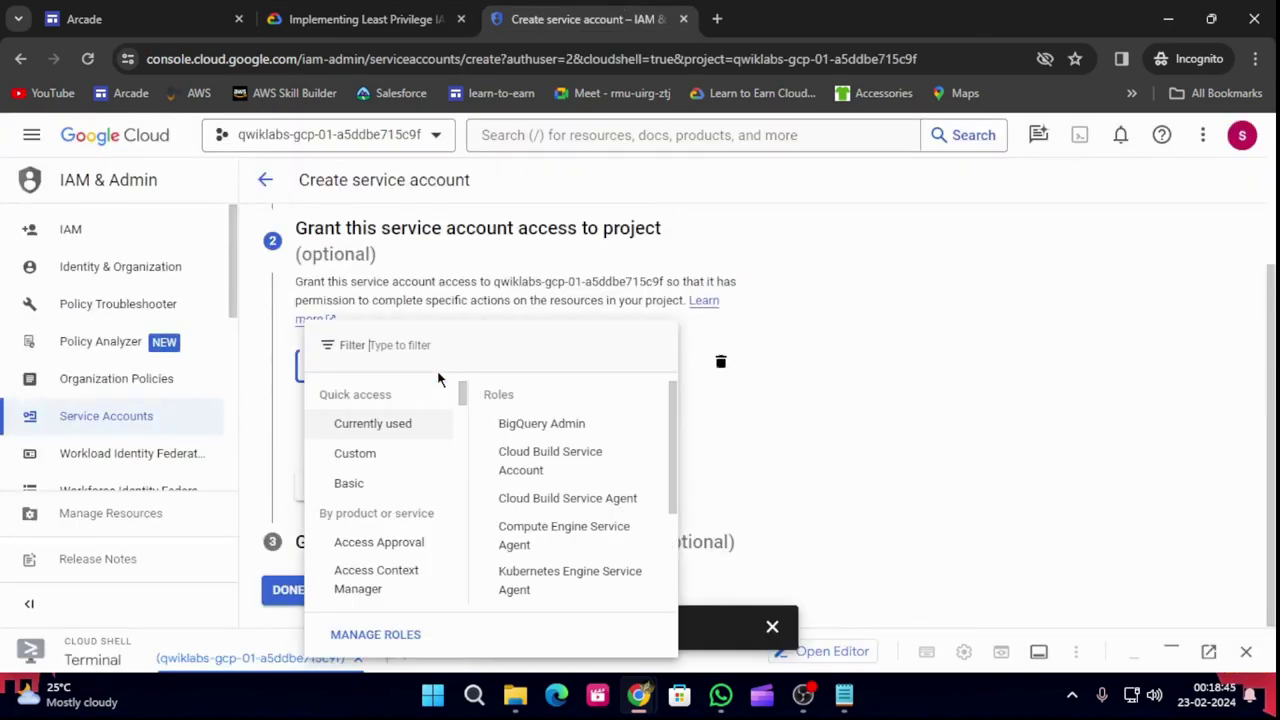
scroll(408, 478, down, 5)
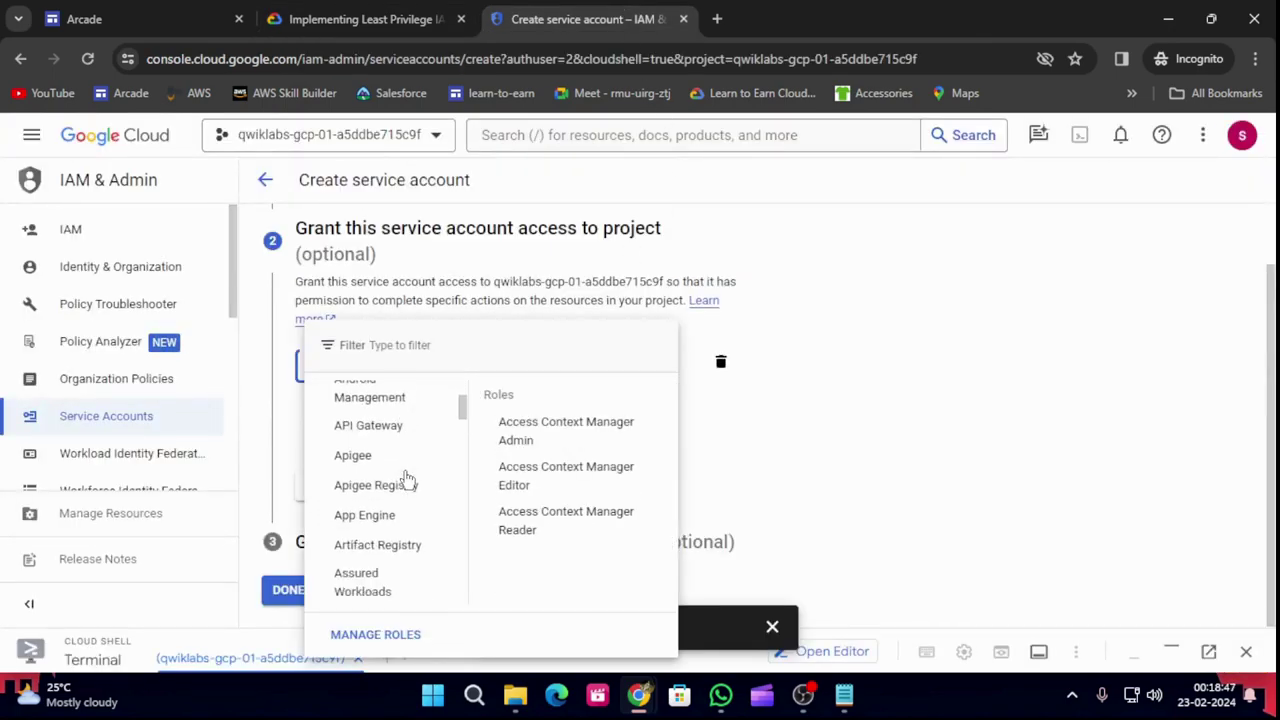
scroll(408, 478, down, 8)
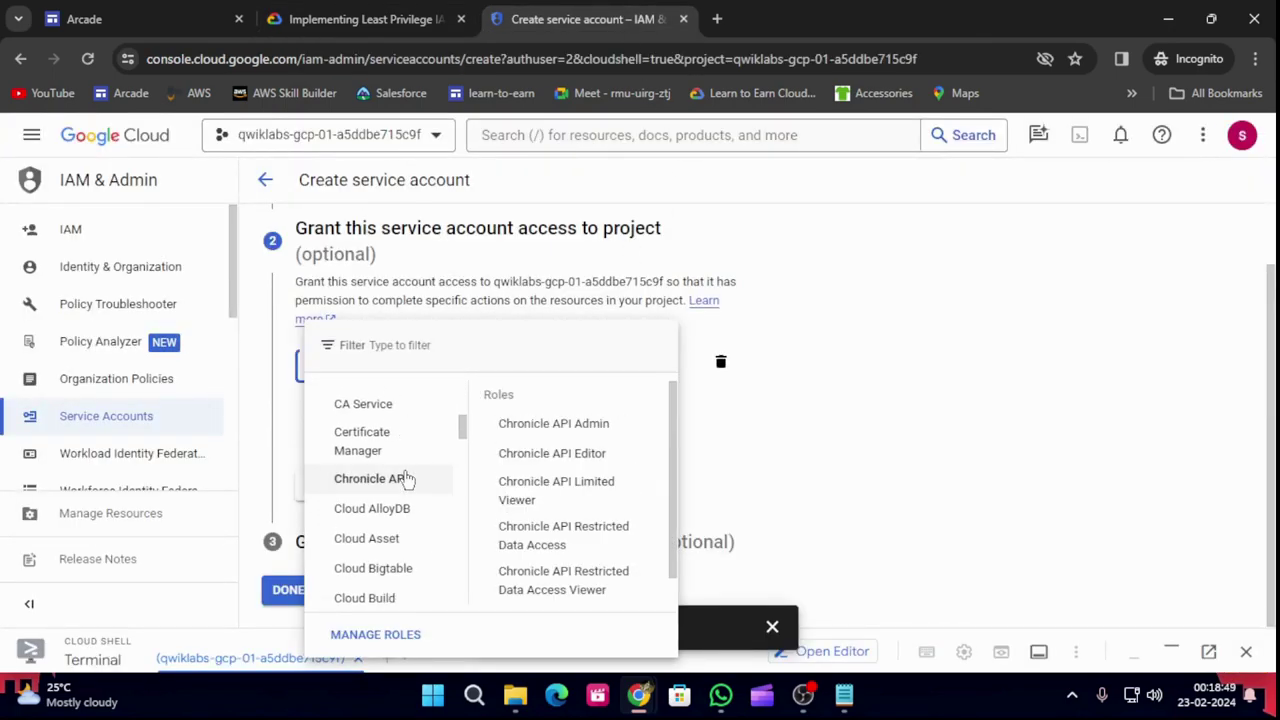
scroll(408, 480, down, 5)
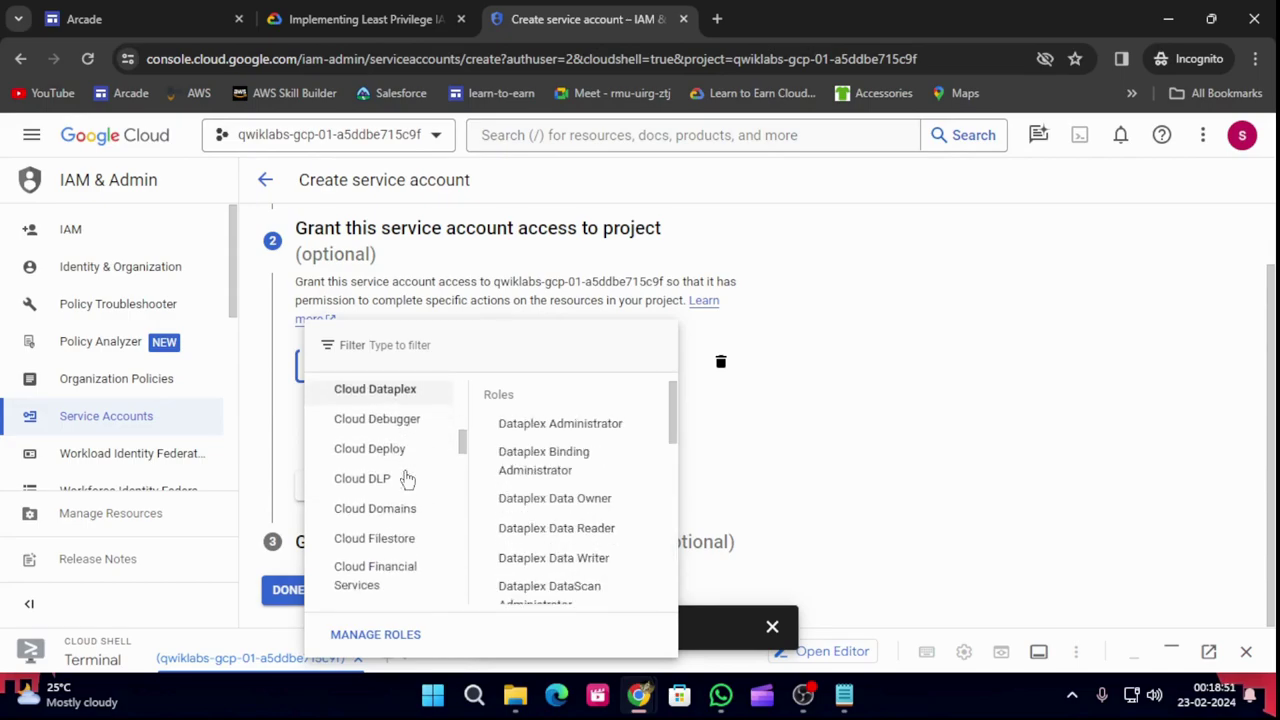
scroll(408, 480, down, 5)
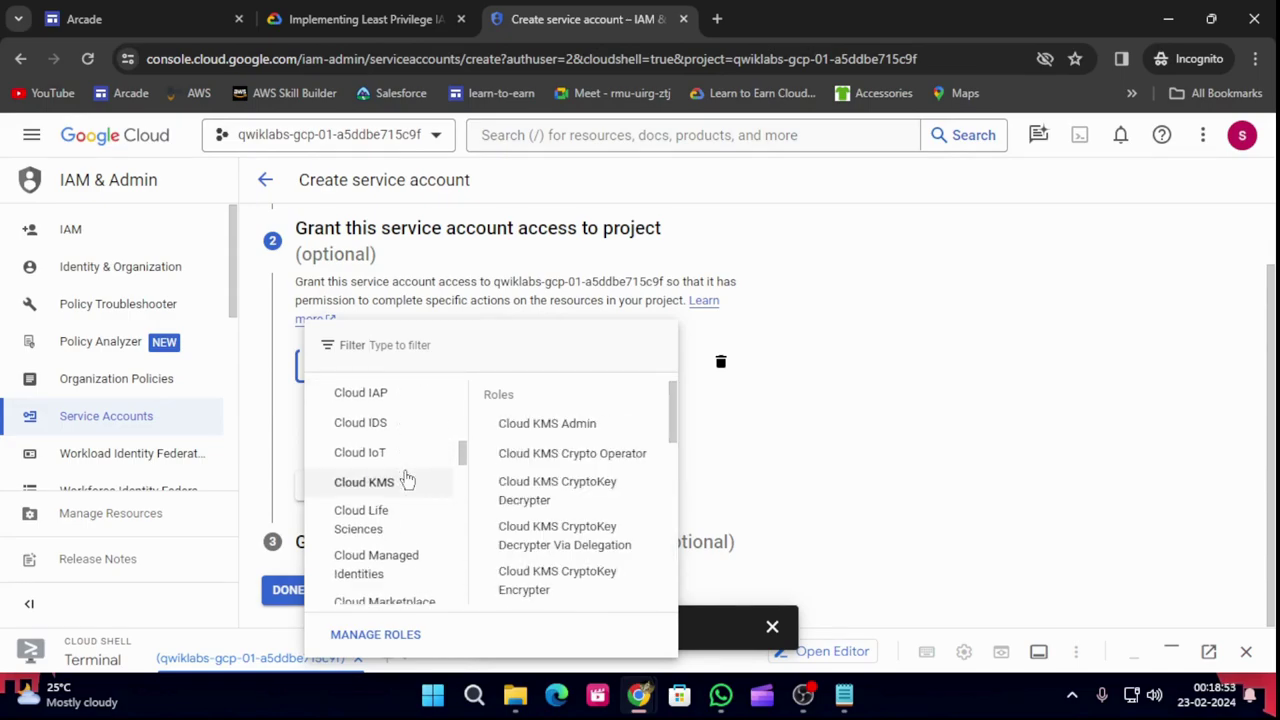
scroll(408, 480, down, 6)
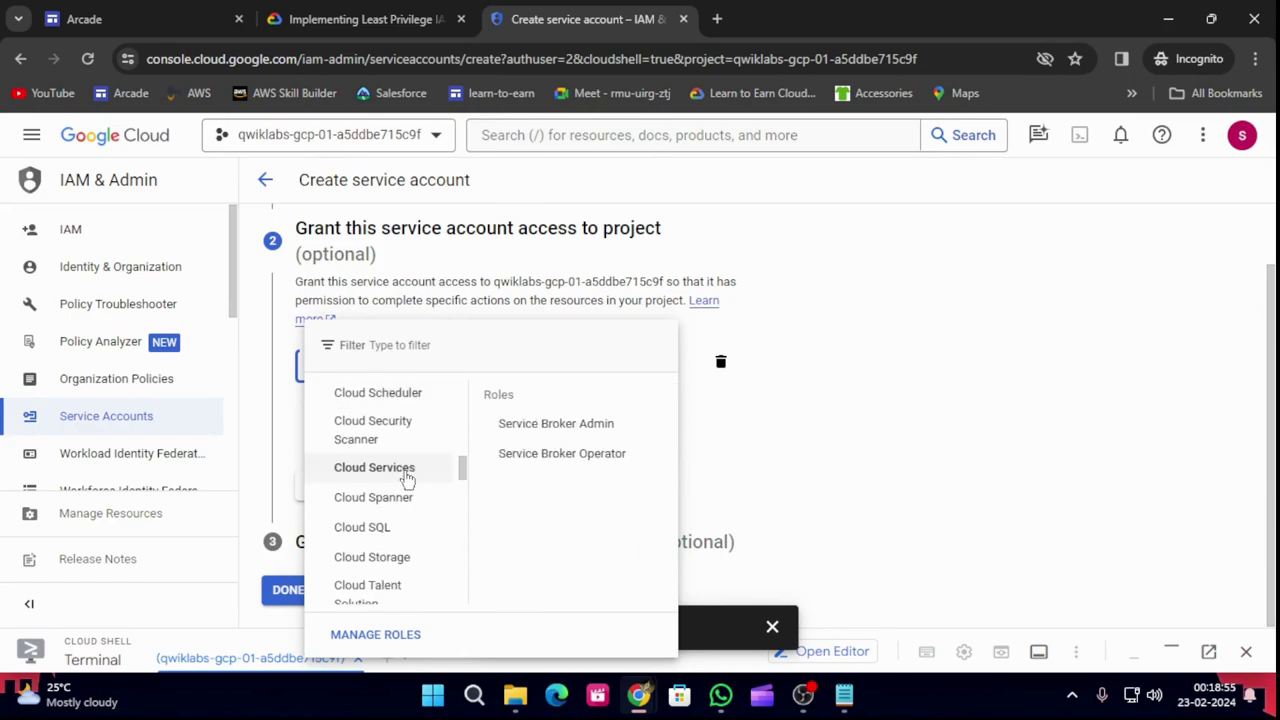
scroll(408, 480, down, 2)
click(408, 480)
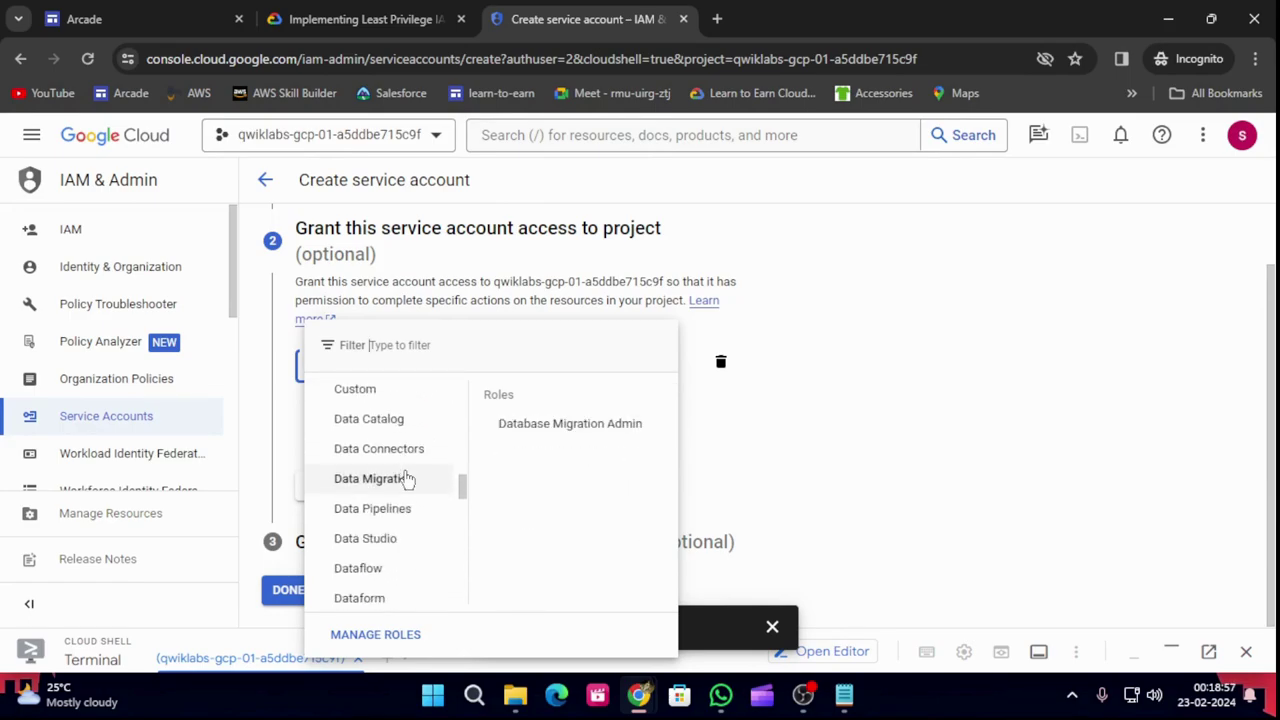
scroll(407, 480, down, 1)
scroll(407, 480, up, 4)
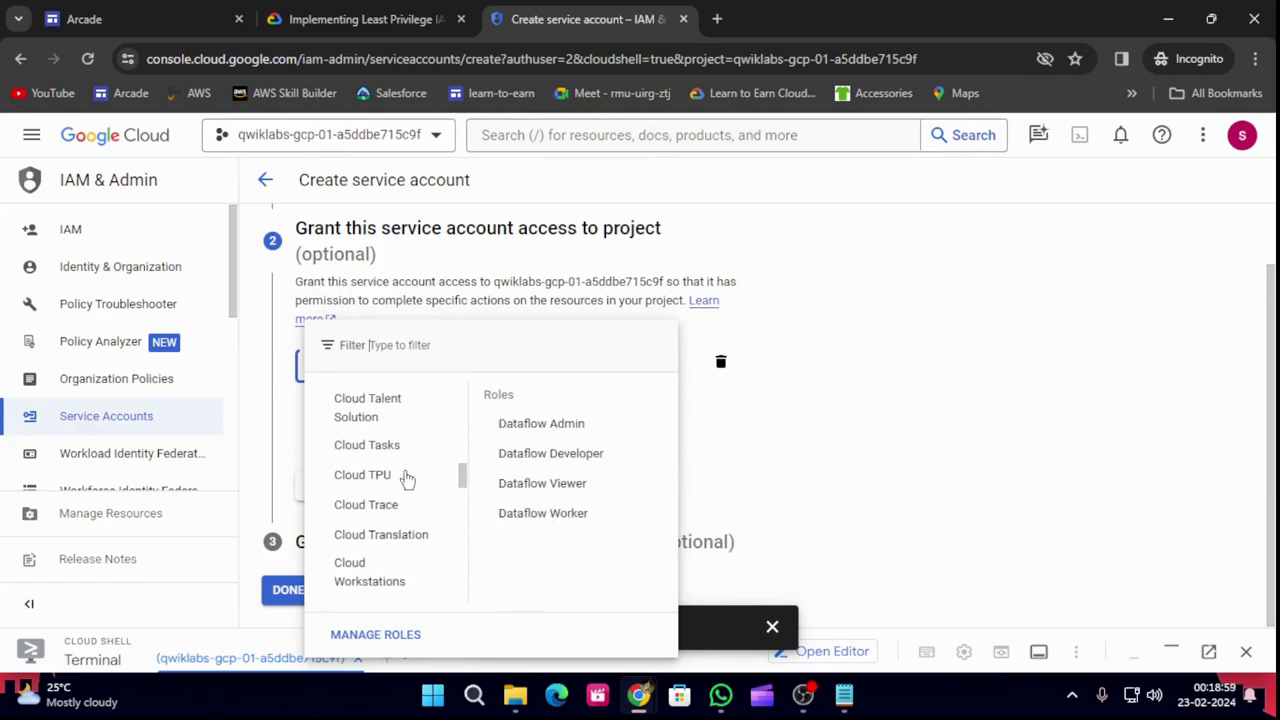
scroll(407, 480, up, 4)
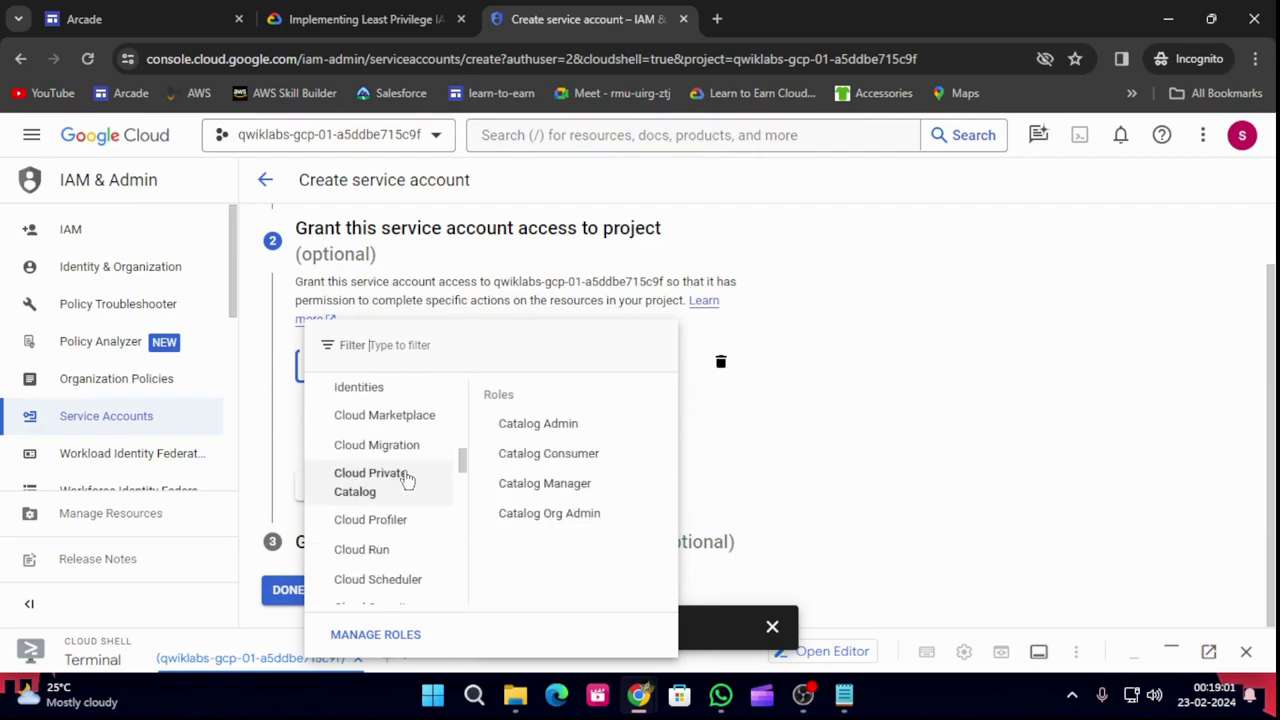
click(396, 553)
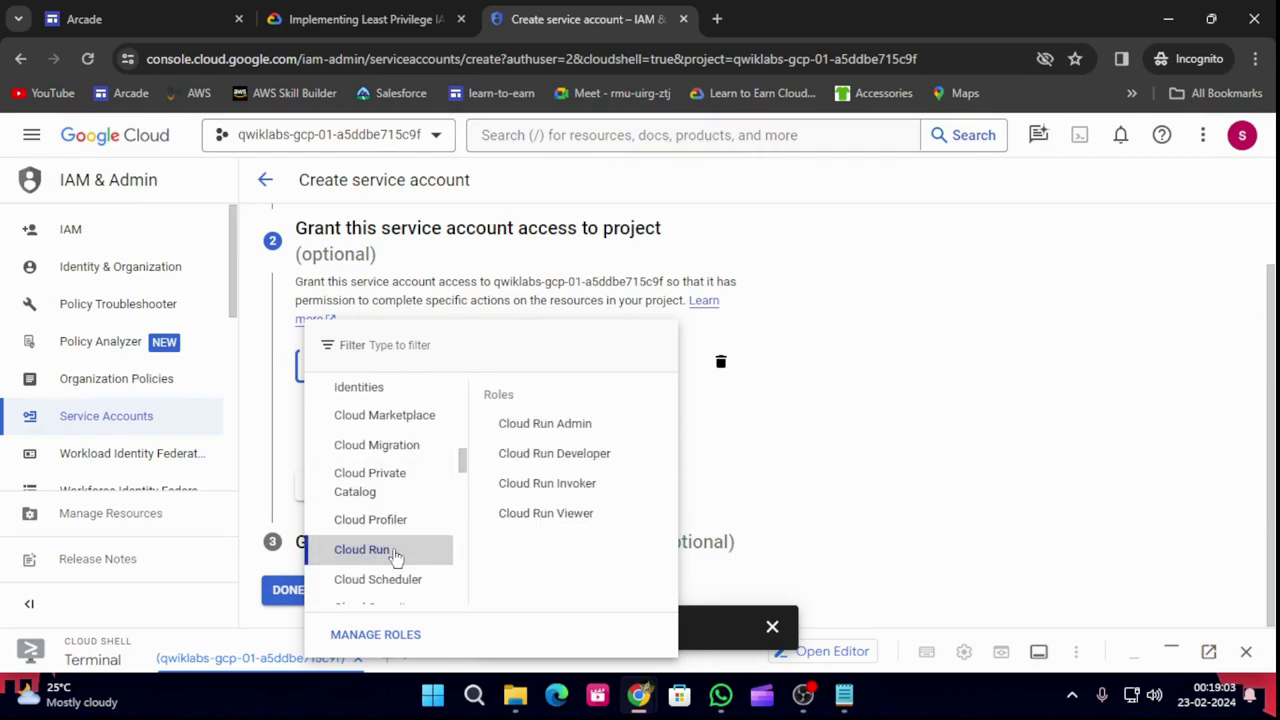
click(385, 18)
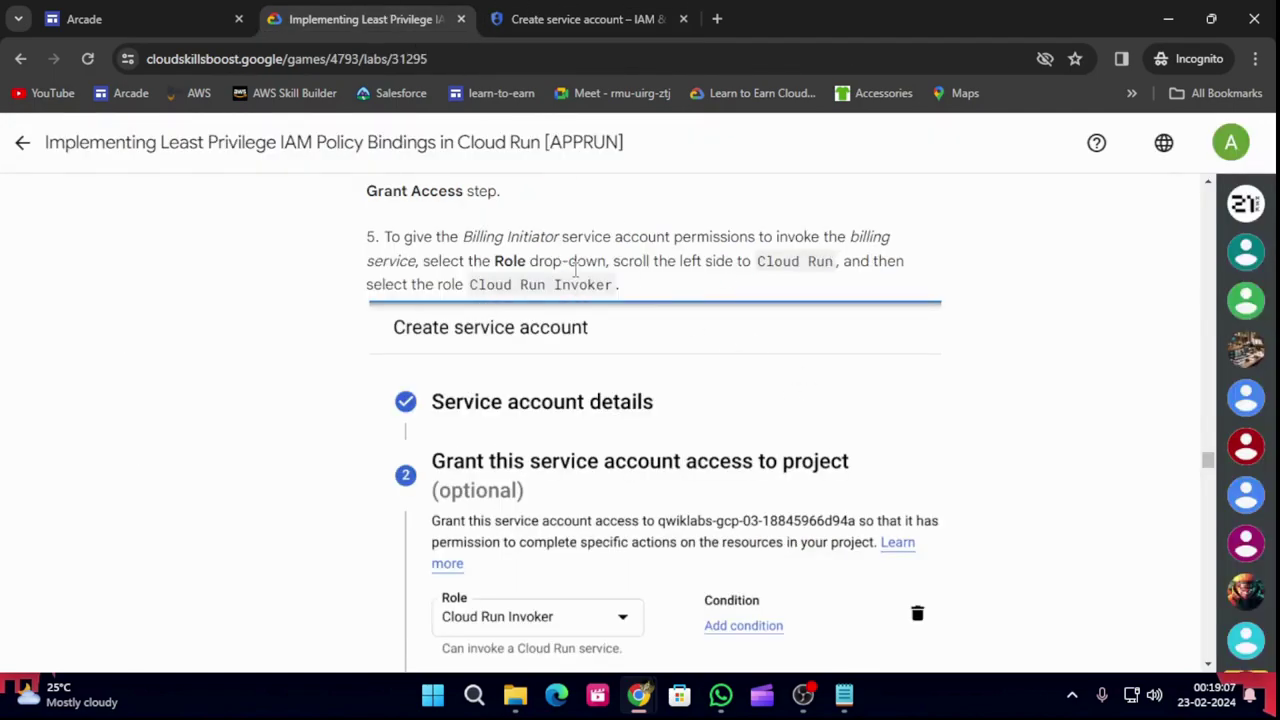
click(640, 18)
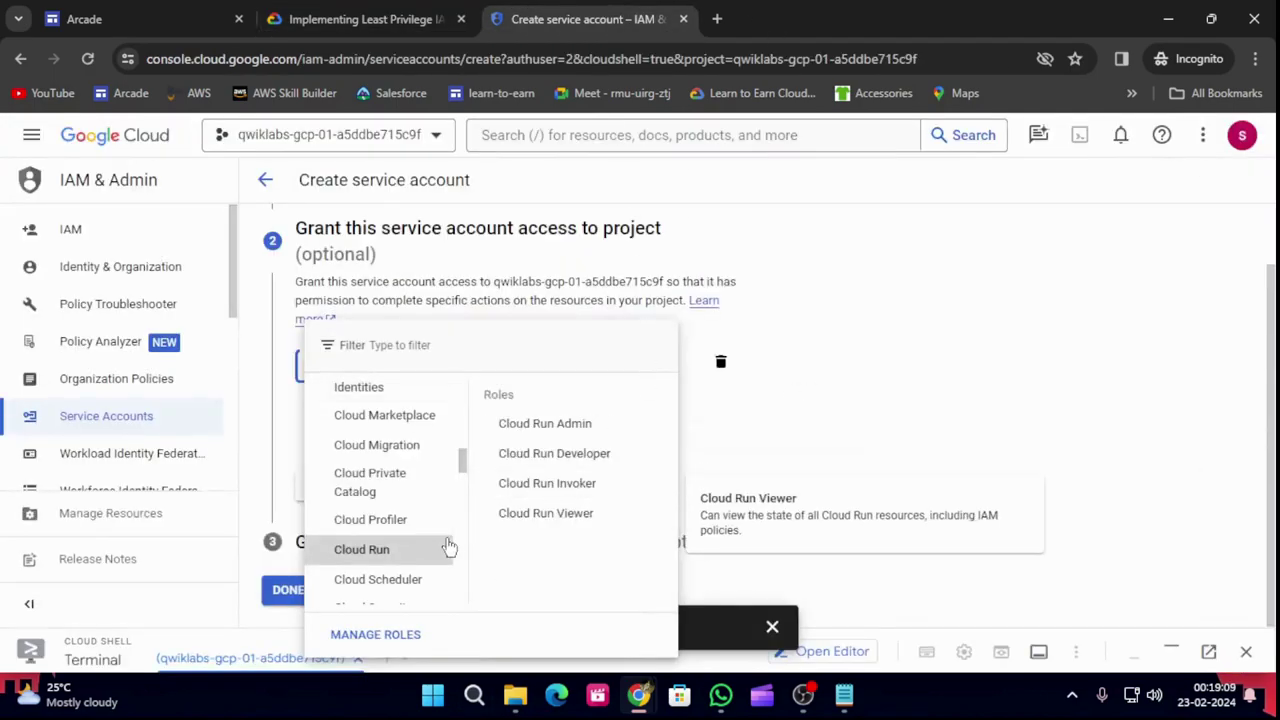
click(560, 483)
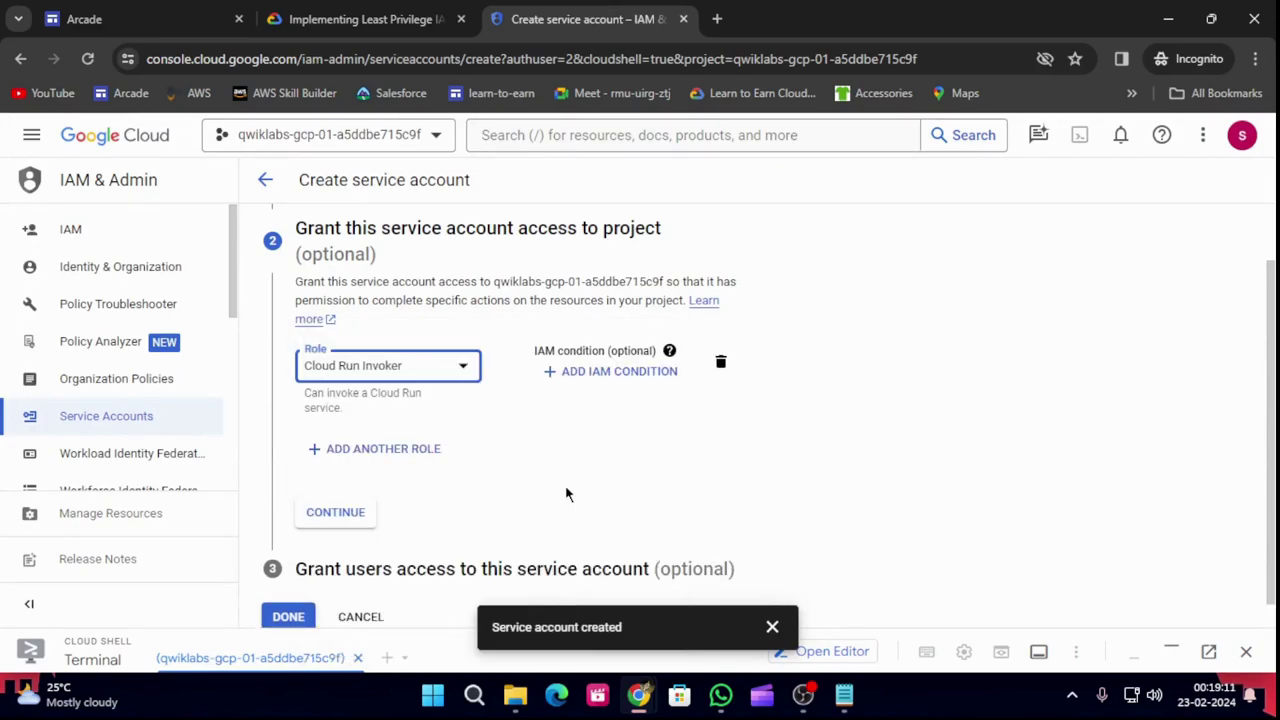
Check the lab's step for completing the setup and apply the role grant, continuing to the optional user access section.
click(380, 18)
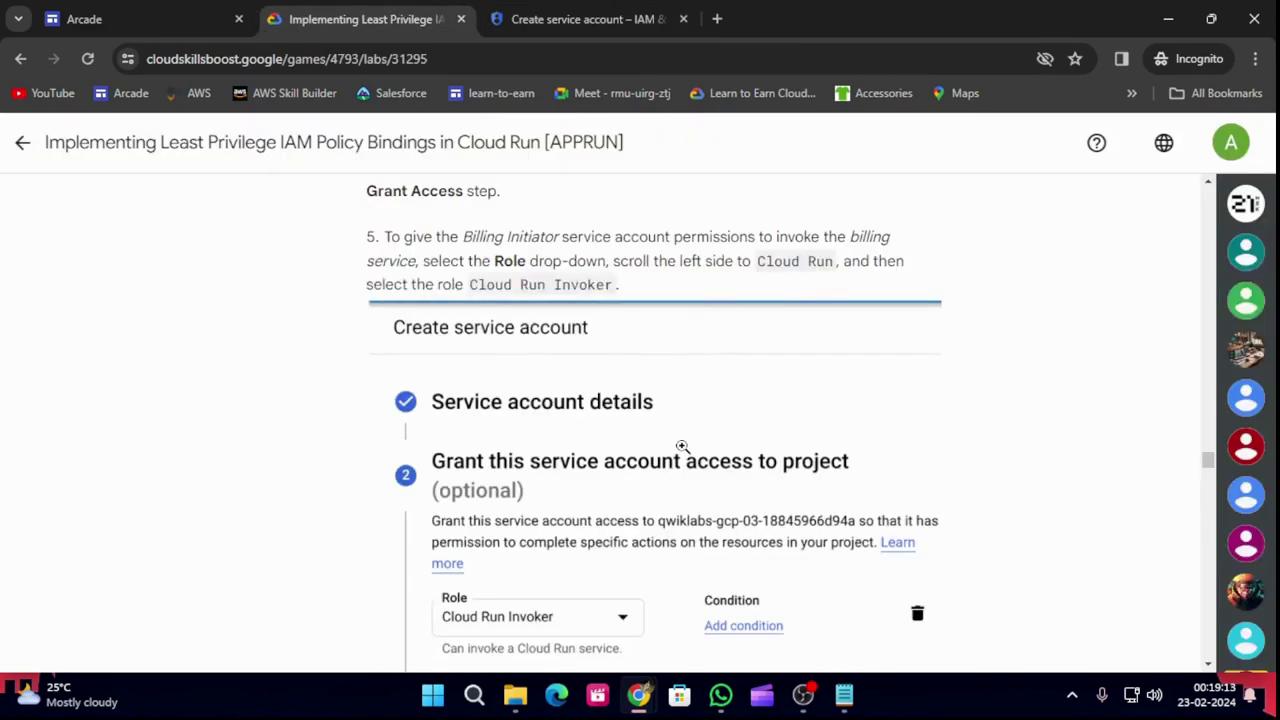
scroll(600, 480, down, 2)
scroll(540, 480, down, 2)
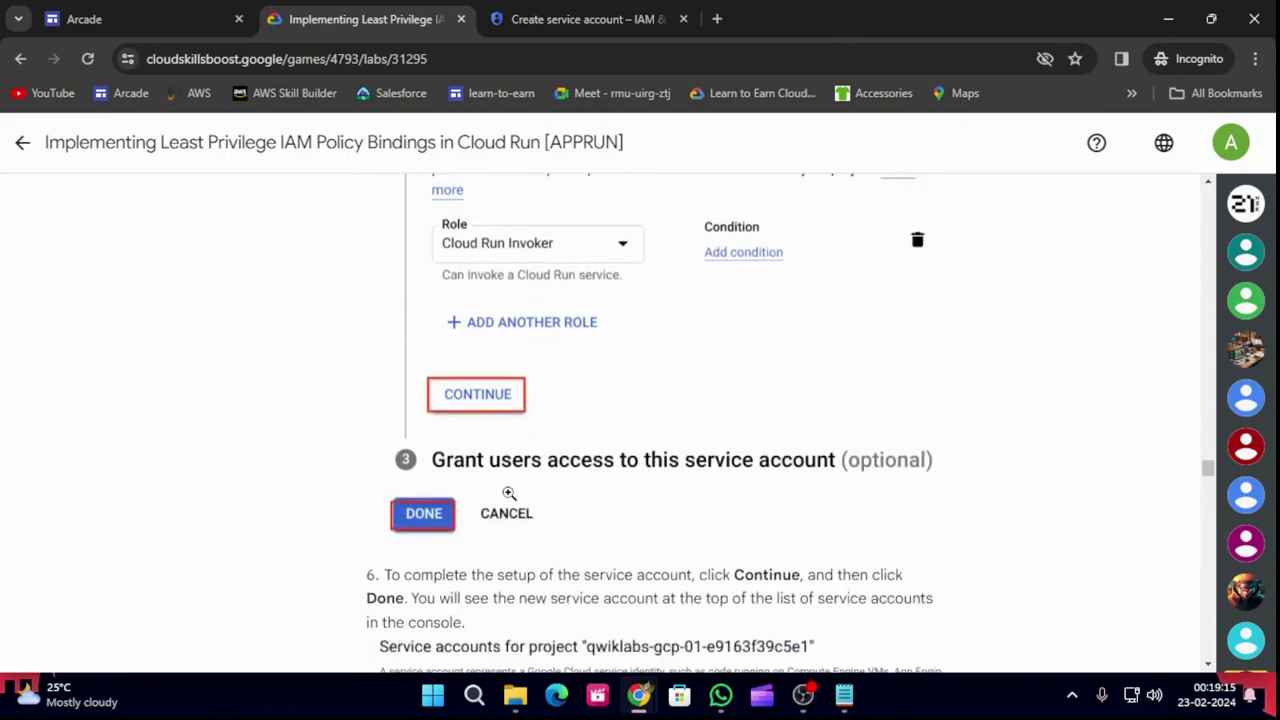
scroll(509, 493, down, 2)
click(575, 18)
click(366, 500)
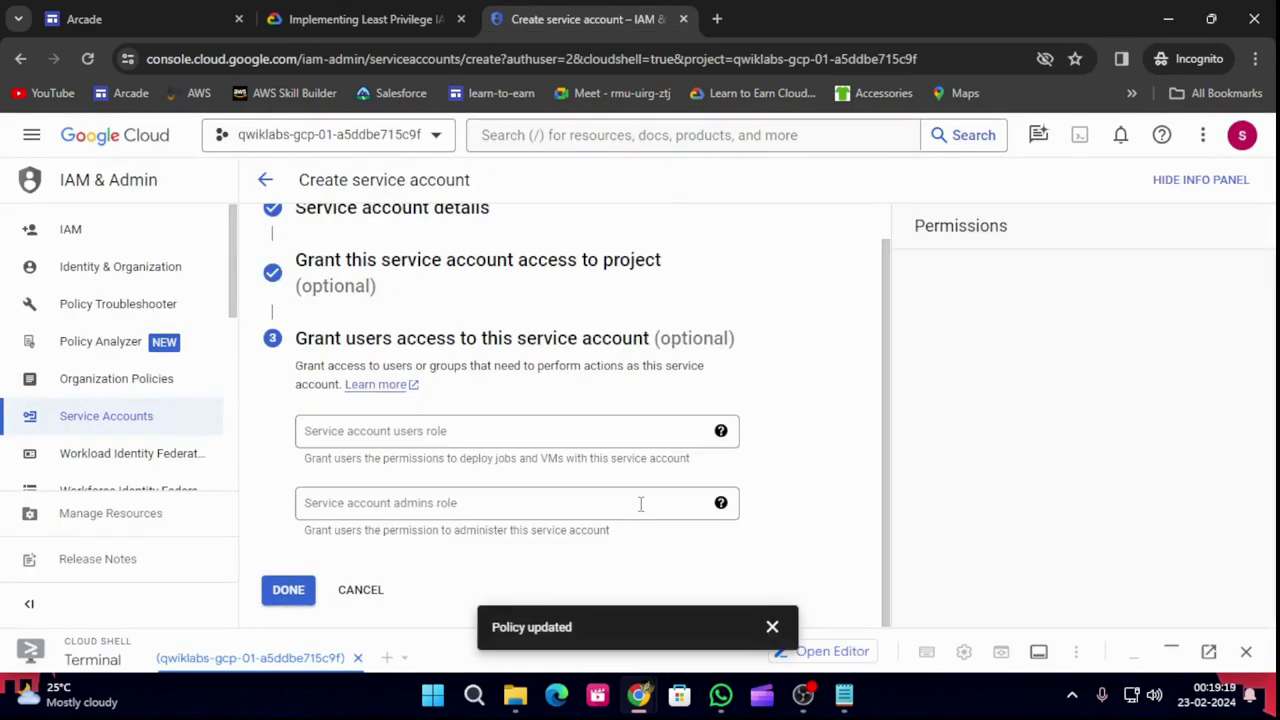
Review the lab's step 6 and finish creating the Billing Initiator service account without granting users access.
click(330, 18)
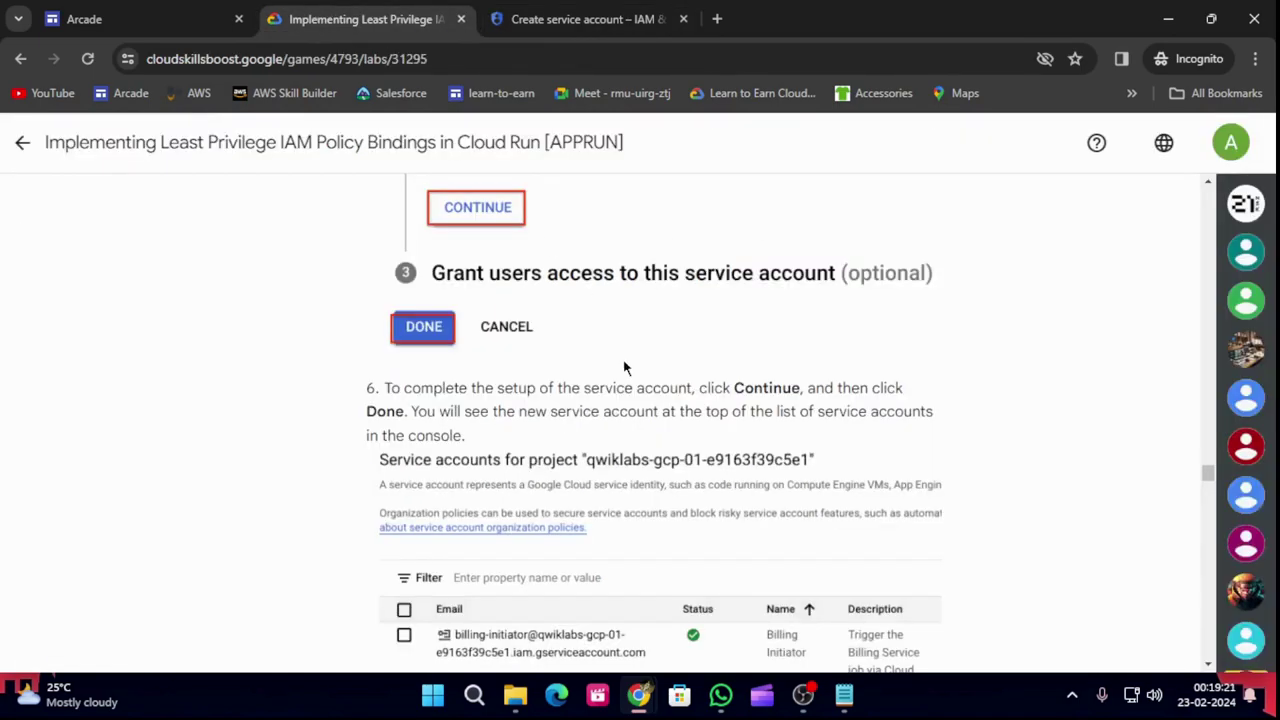
scroll(476, 386, down, 1)
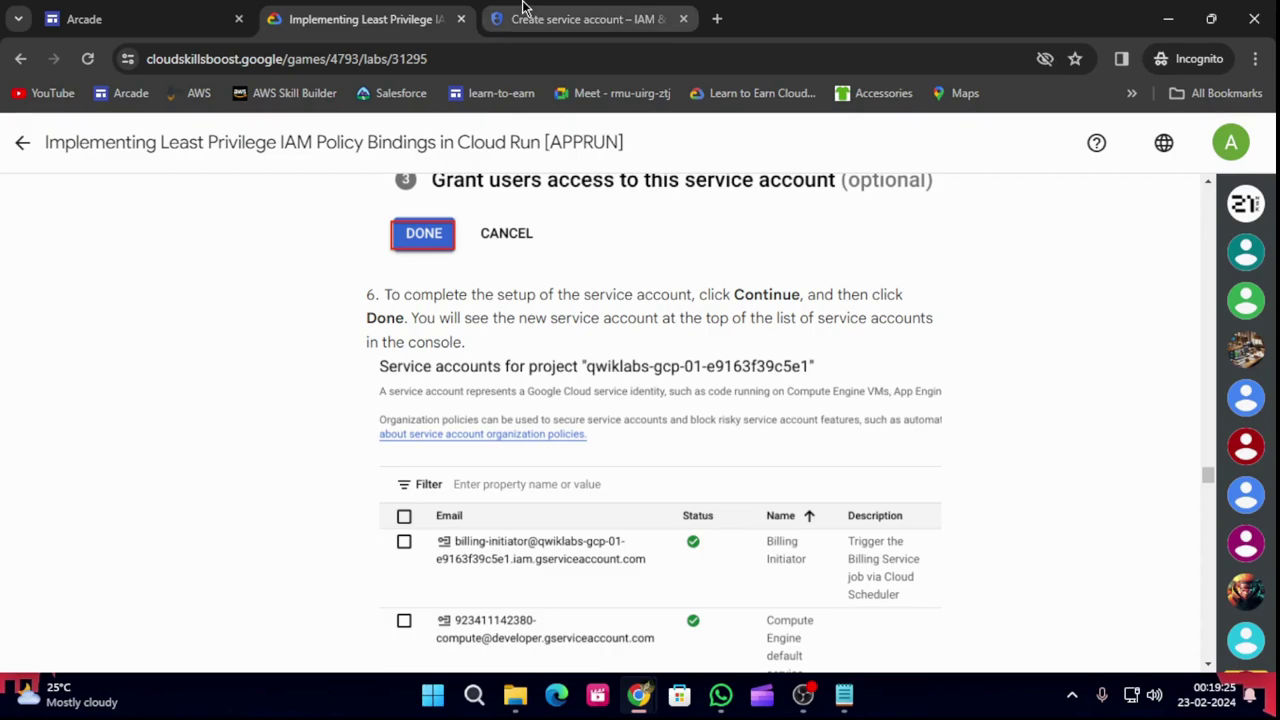
scroll(528, 305, down, 3)
click(588, 18)
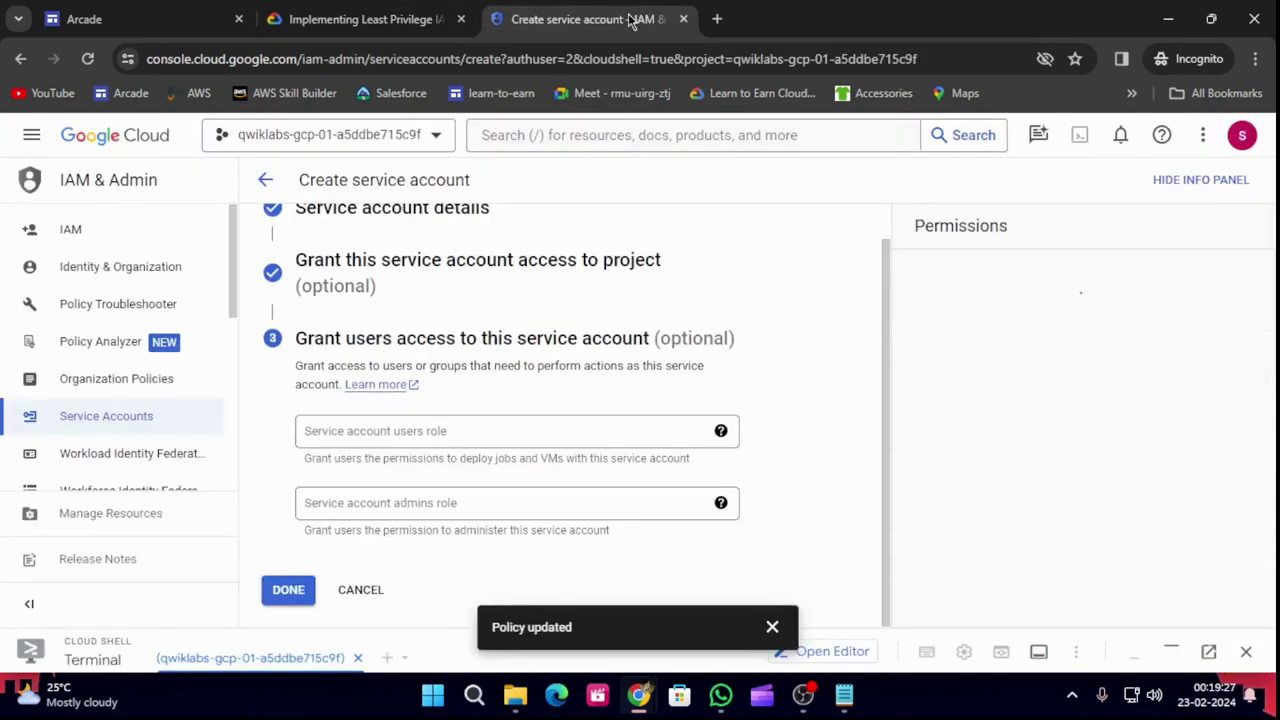
click(289, 590)
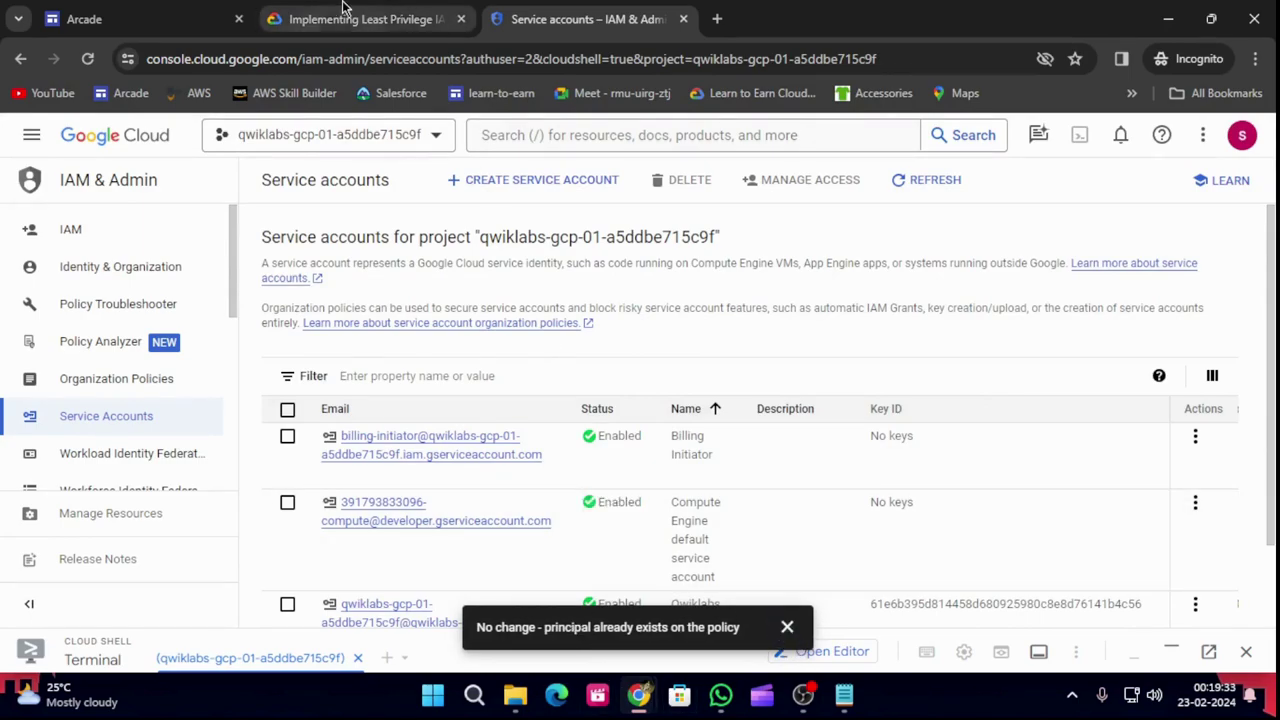
Check the lab progress for the "Create a service account" task.
click(367, 19)
scroll(514, 500, down, 1)
click(490, 430)
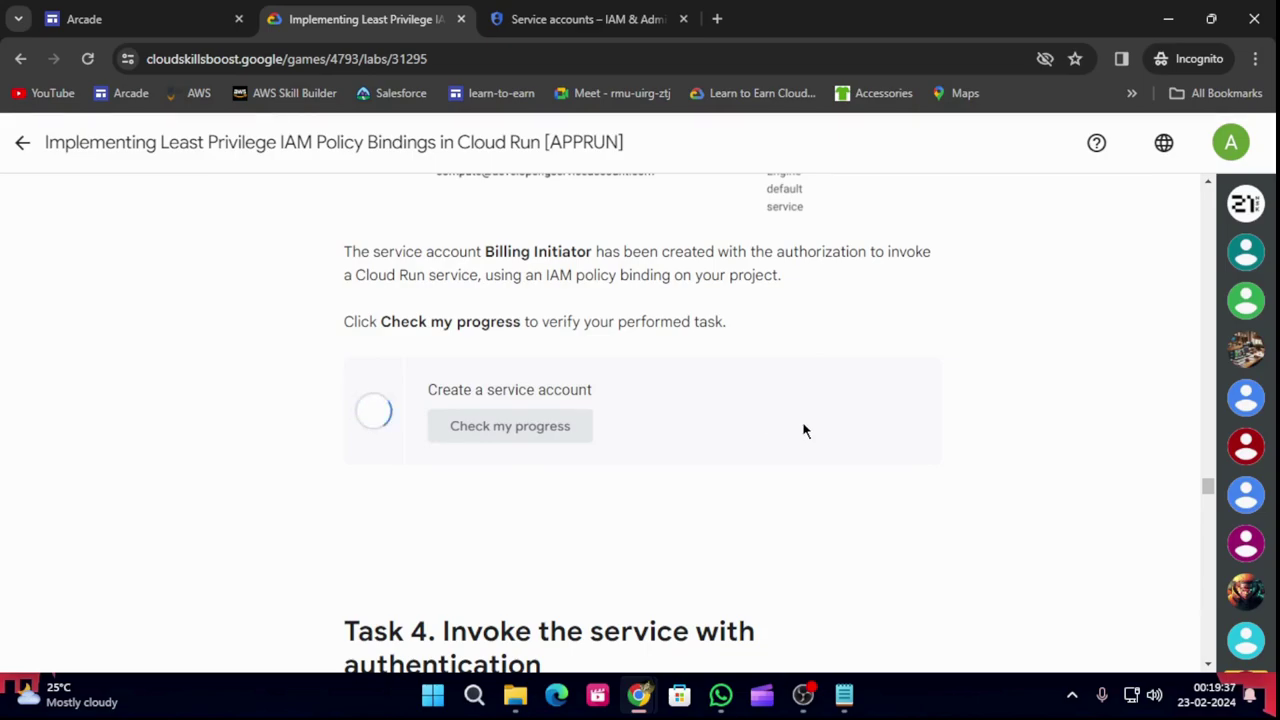
Open a second Cloud Shell session and run the lab's command that saves the Billing Initiator service account's email in BILLING_INITIATOR_EMAIL.
scroll(804, 430, down, 5)
scroll(812, 440, down, 2)
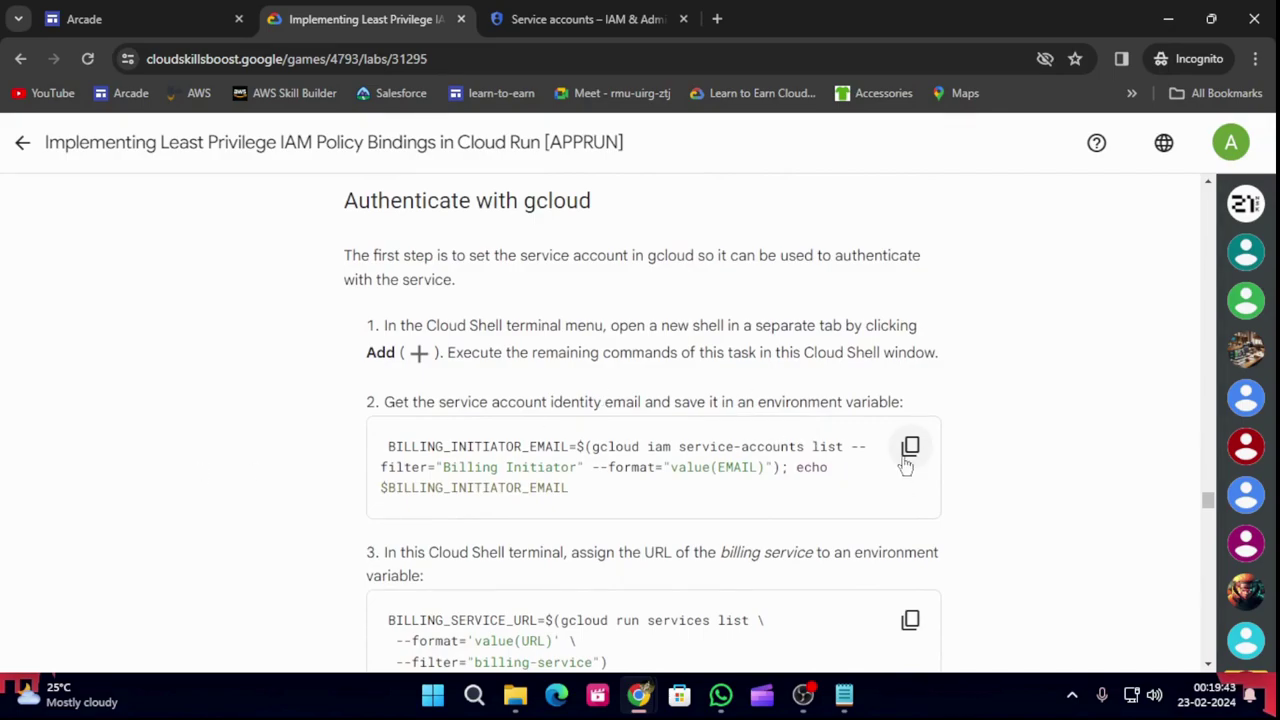
click(910, 446)
click(585, 19)
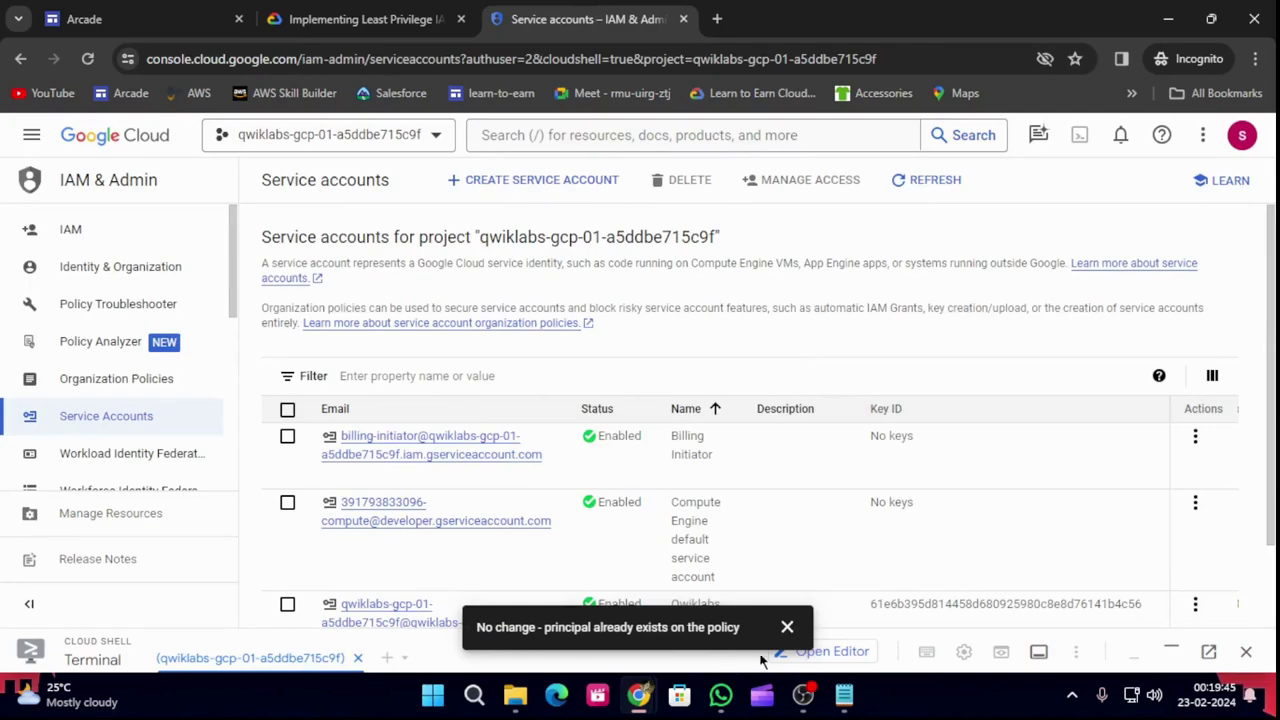
click(788, 626)
drag(660, 634, 651, 11)
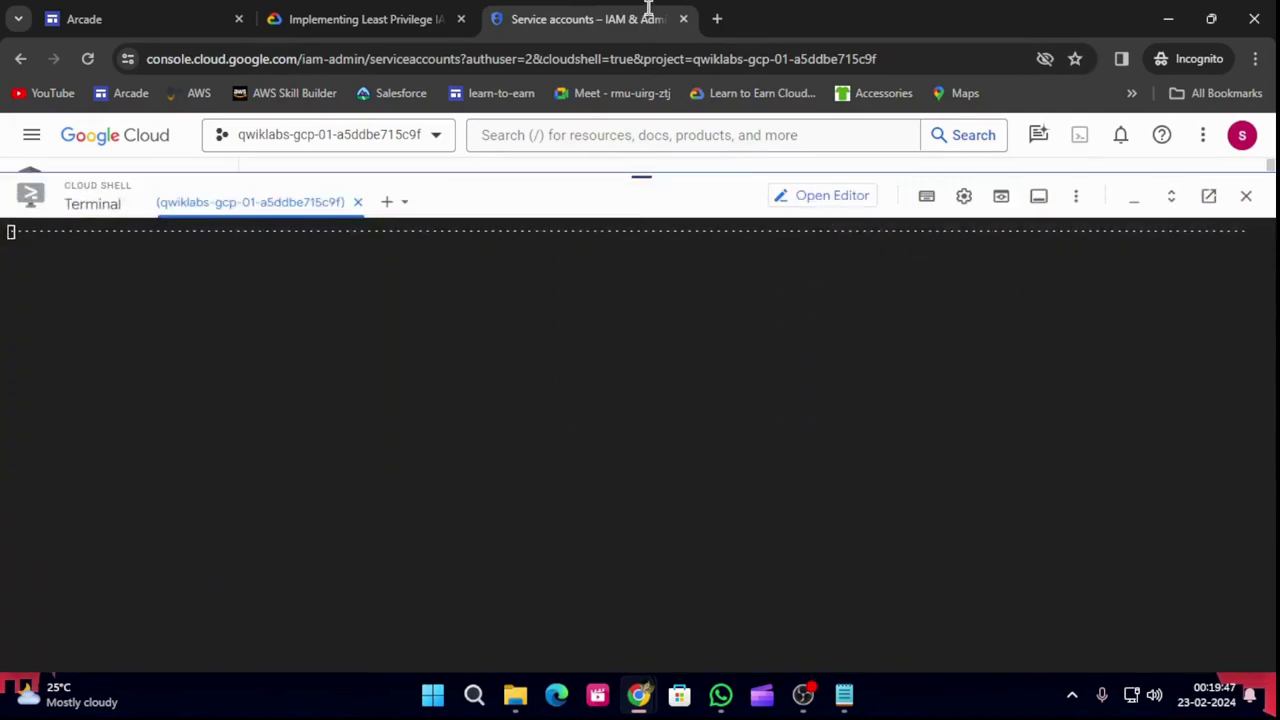
click(390, 202)
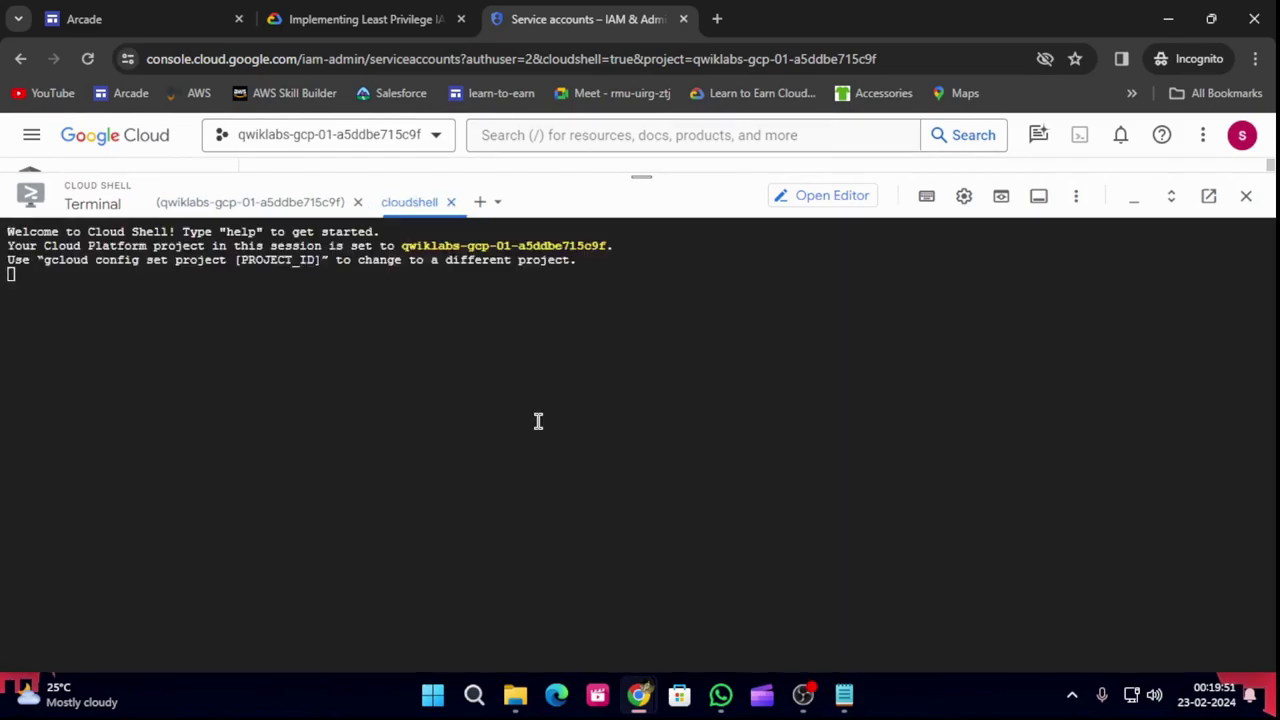
key(ctrl+v)
key(Return)
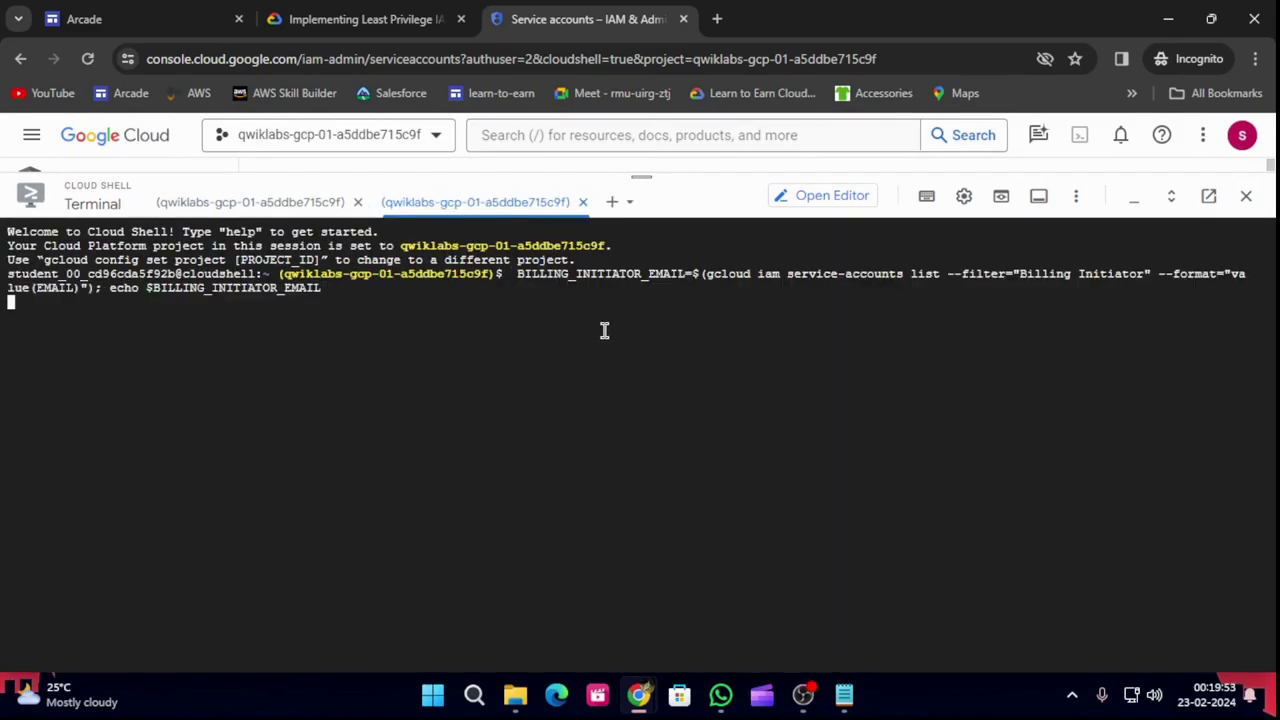
Copy the lab's step 3 command and run it in Cloud Shell to store the billing-service URL in BILLING_SERVICE_URL.
click(404, 10)
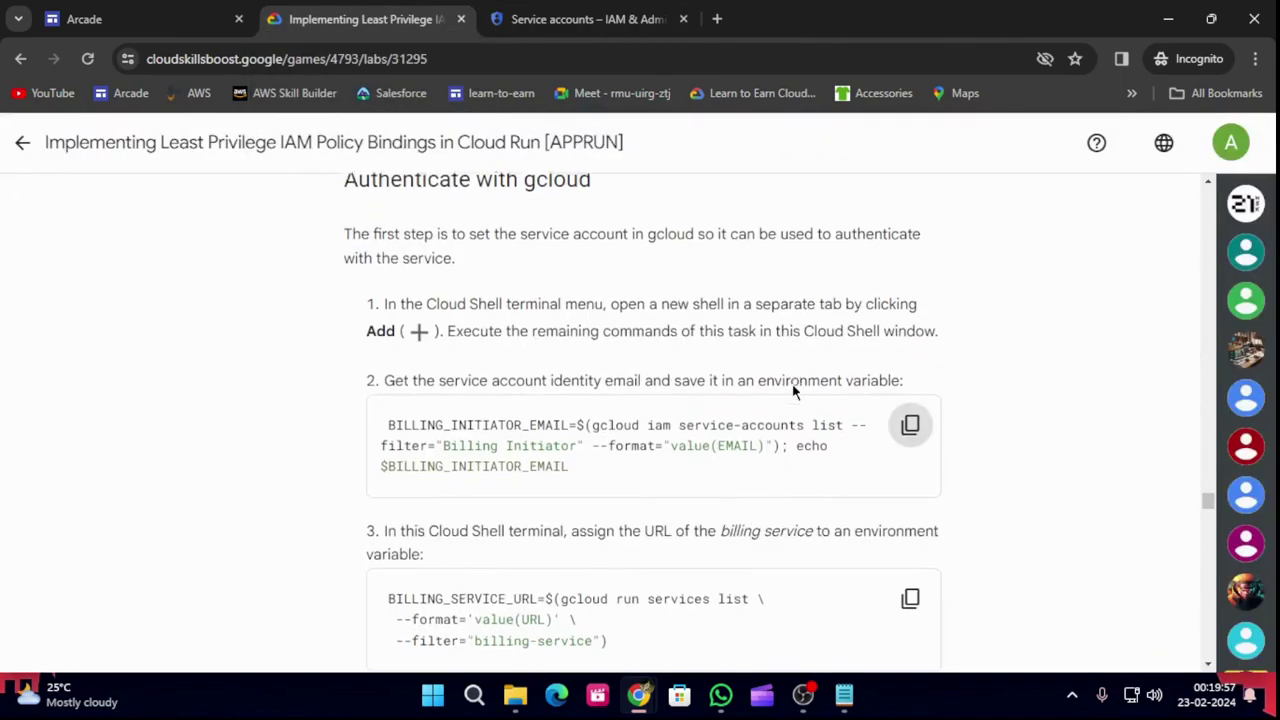
scroll(811, 399, down, 2)
click(910, 433)
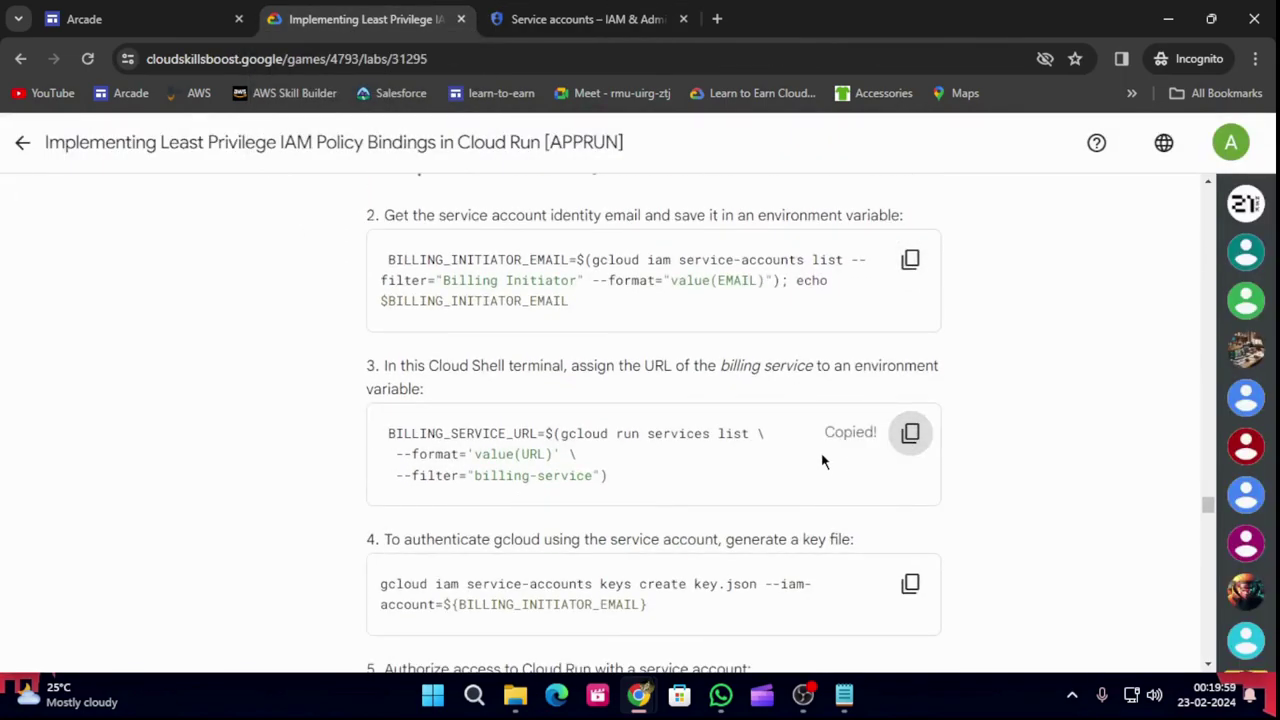
click(650, 16)
key(ctrl+v)
key(Return)
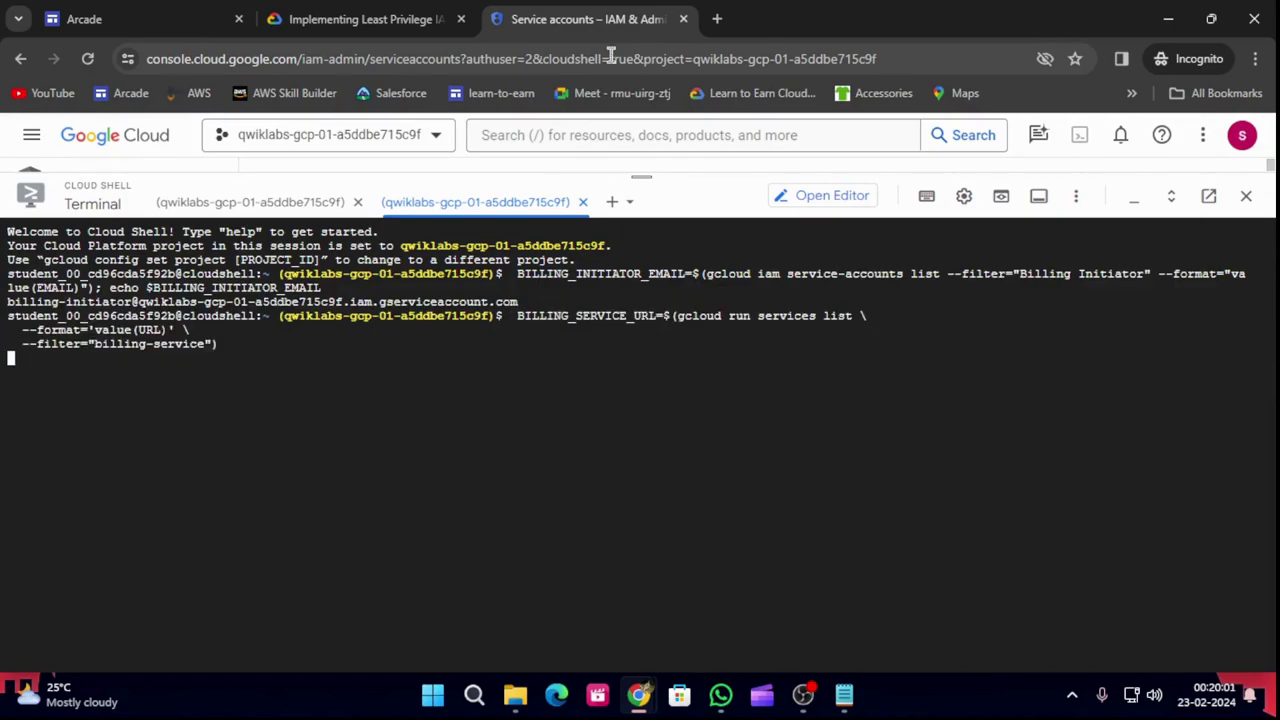
Copy the lab's step 4 command and run it in Cloud Shell to generate key.json for the Billing Initiator service account.
click(383, 10)
scroll(758, 411, down, 1)
scroll(758, 411, down, 2)
click(910, 396)
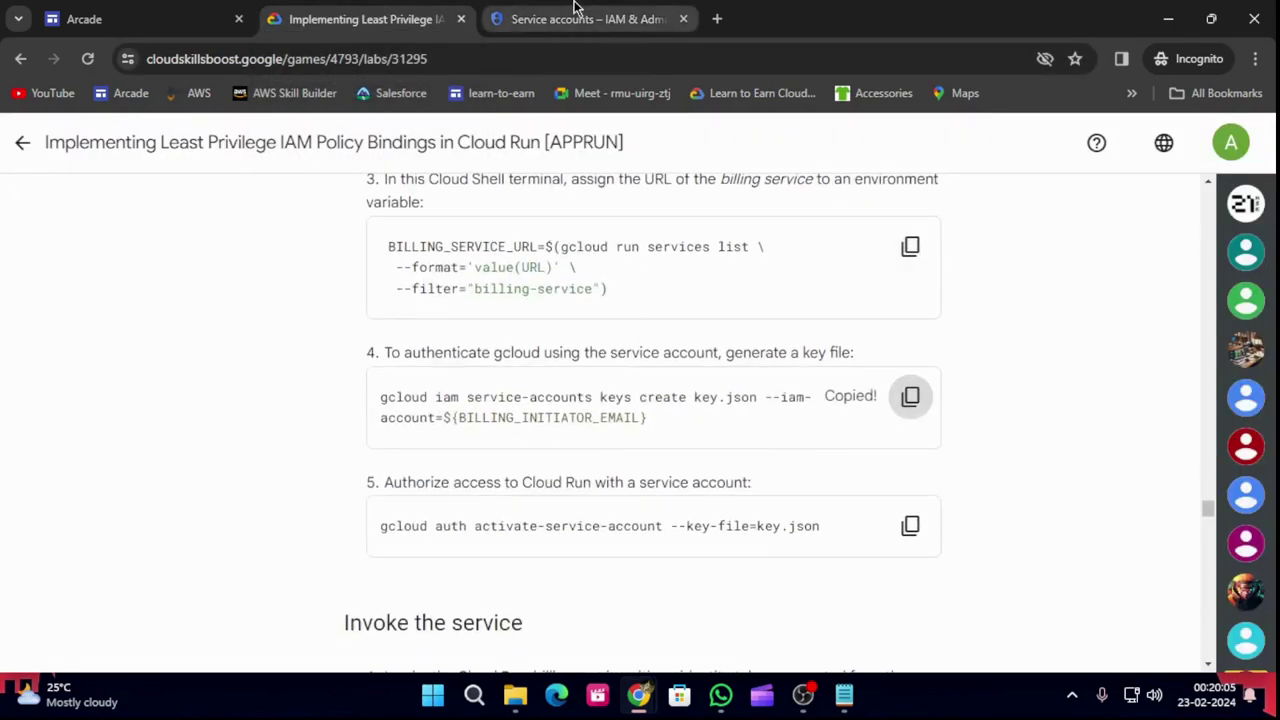
click(575, 12)
key(ctrl+v)
key(Return)
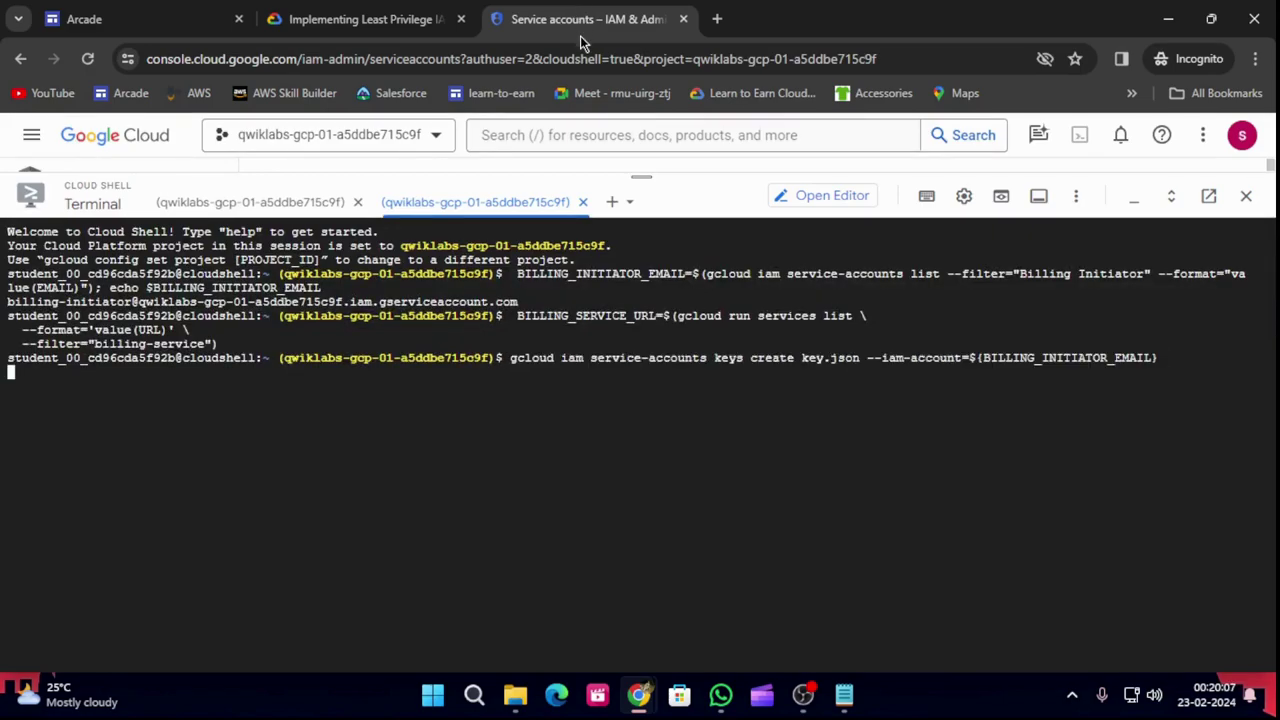
Authorize gcloud with the service account by running the lab's command gcloud auth activate-service-account --key-file=key.json.
click(365, 12)
scroll(1017, 537, down, 3)
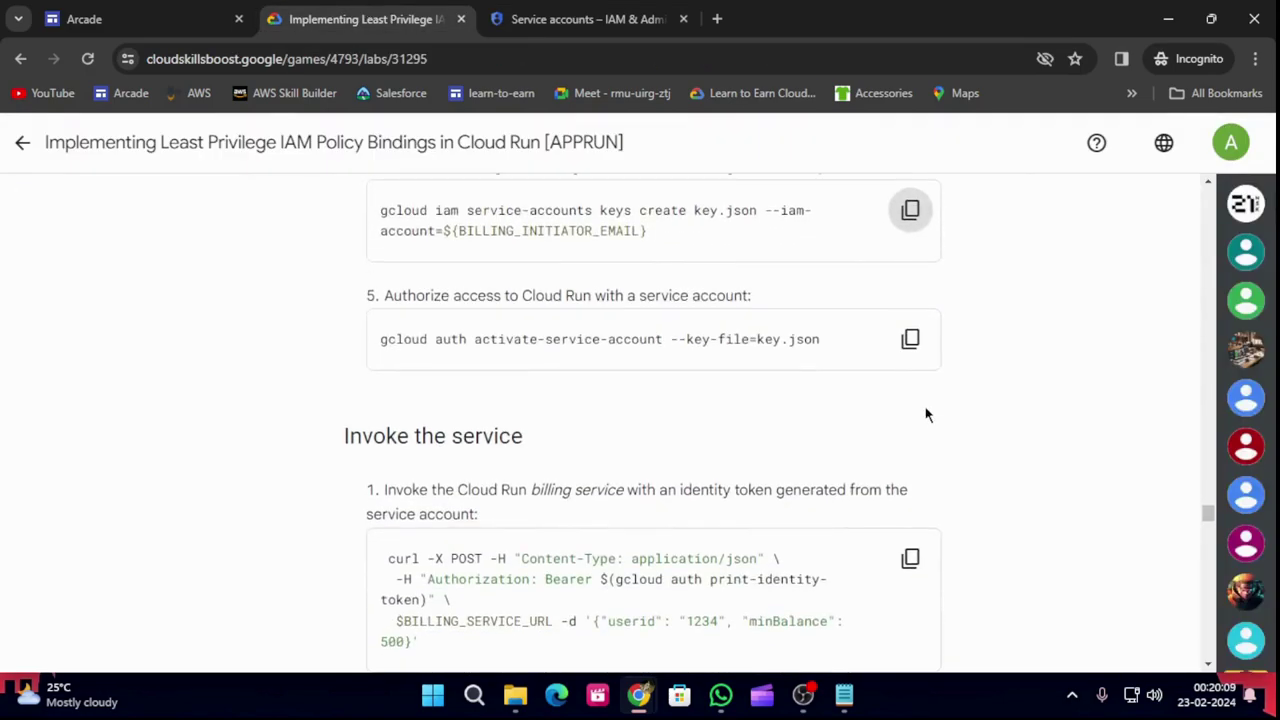
click(910, 338)
click(585, 18)
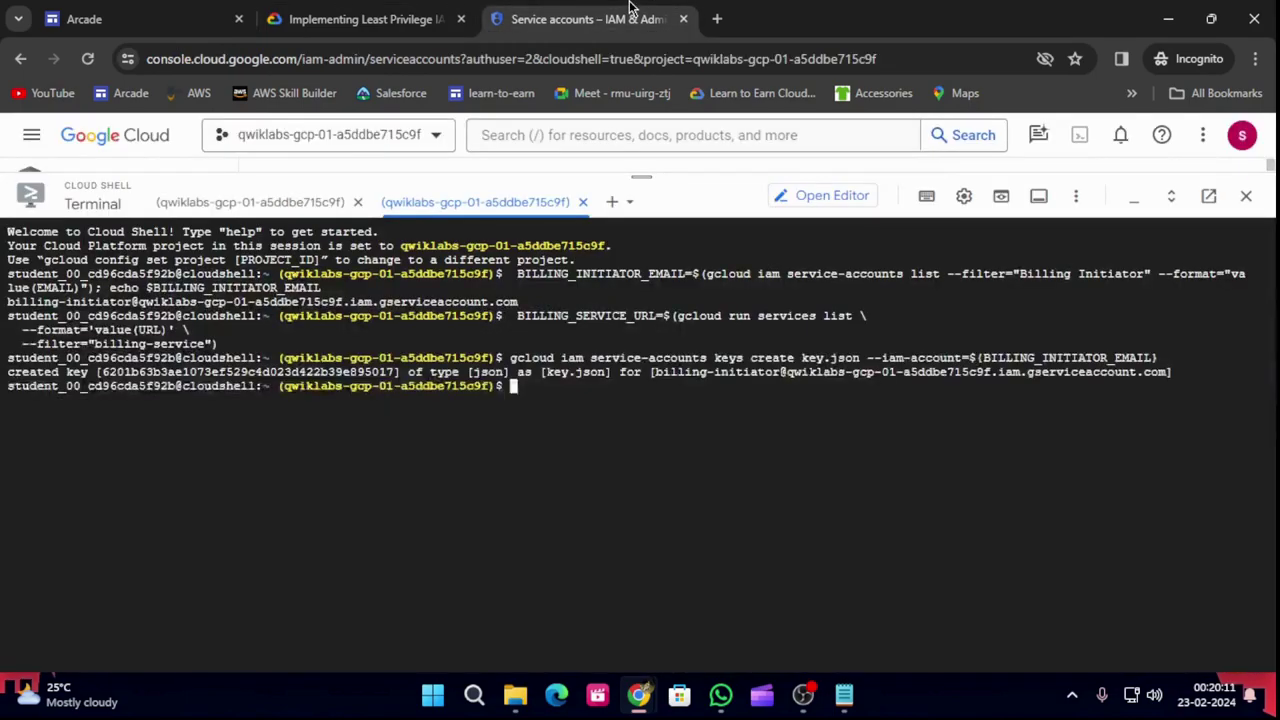
key(ctrl+v)
key(Return)
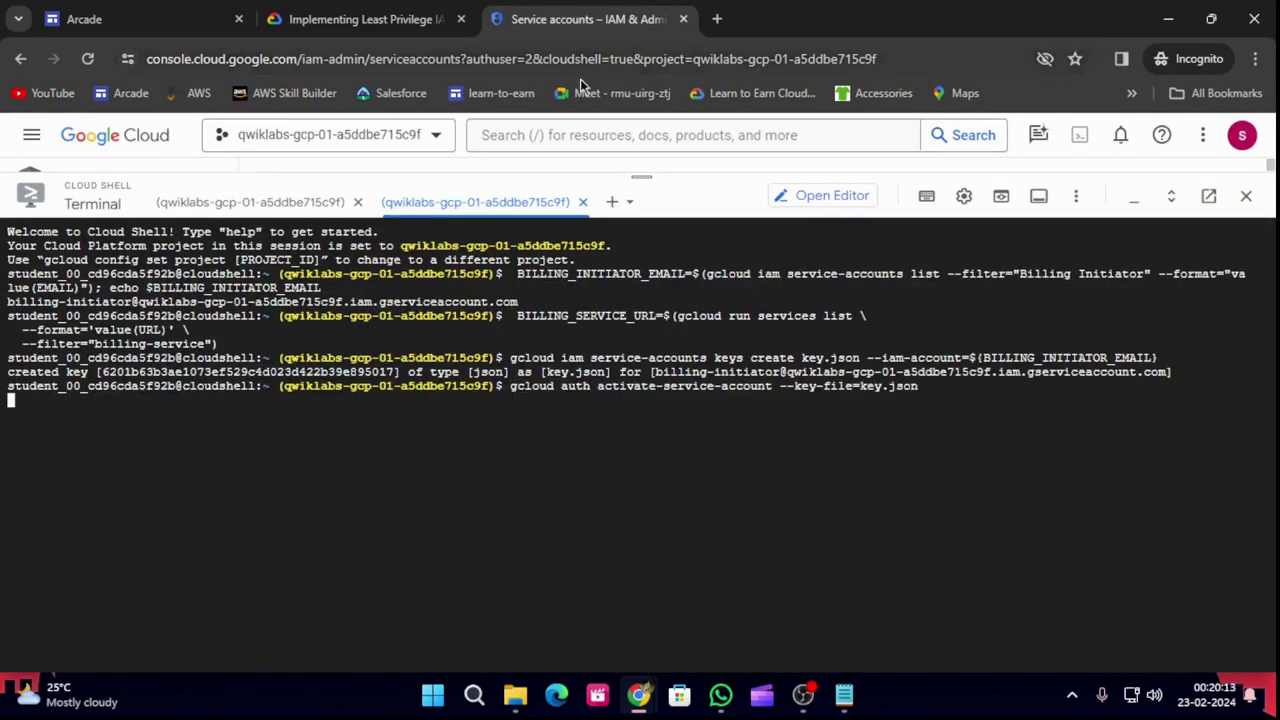
Try to invoke the billing service with an identity token, using the lab's curl POST command with a minBalance of 500.
click(400, 18)
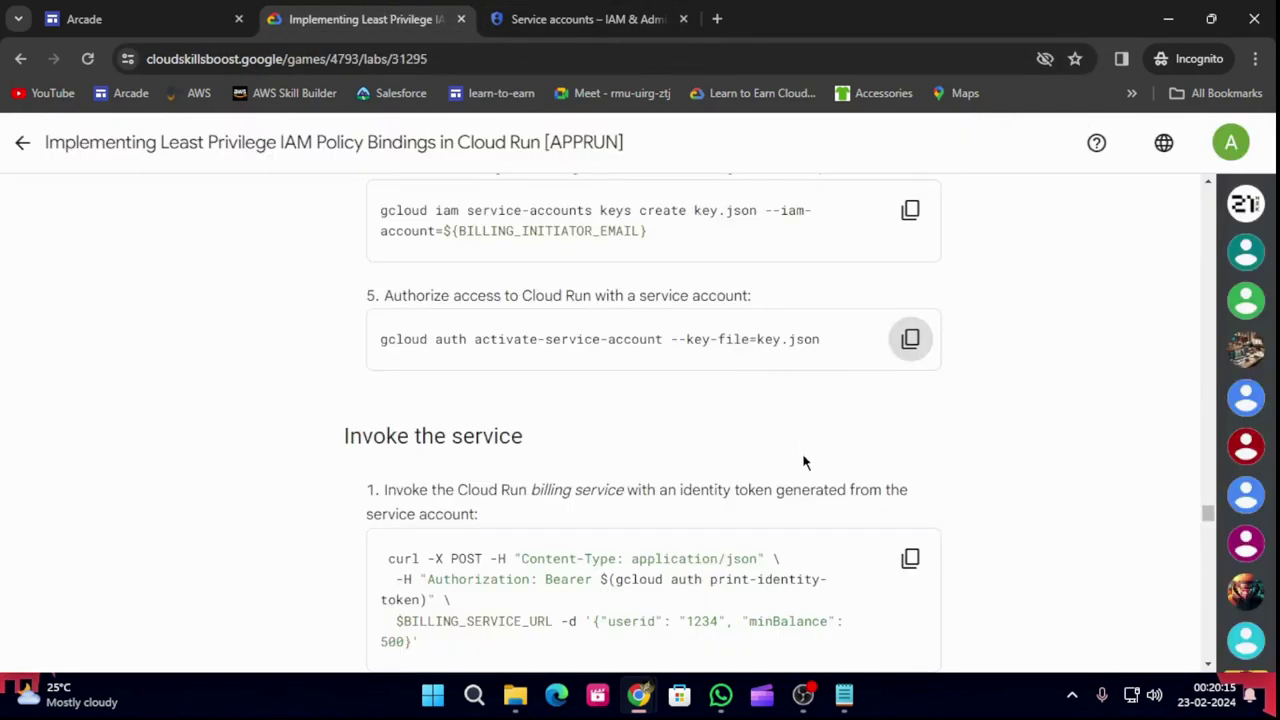
scroll(800, 450, down, 2)
click(918, 388)
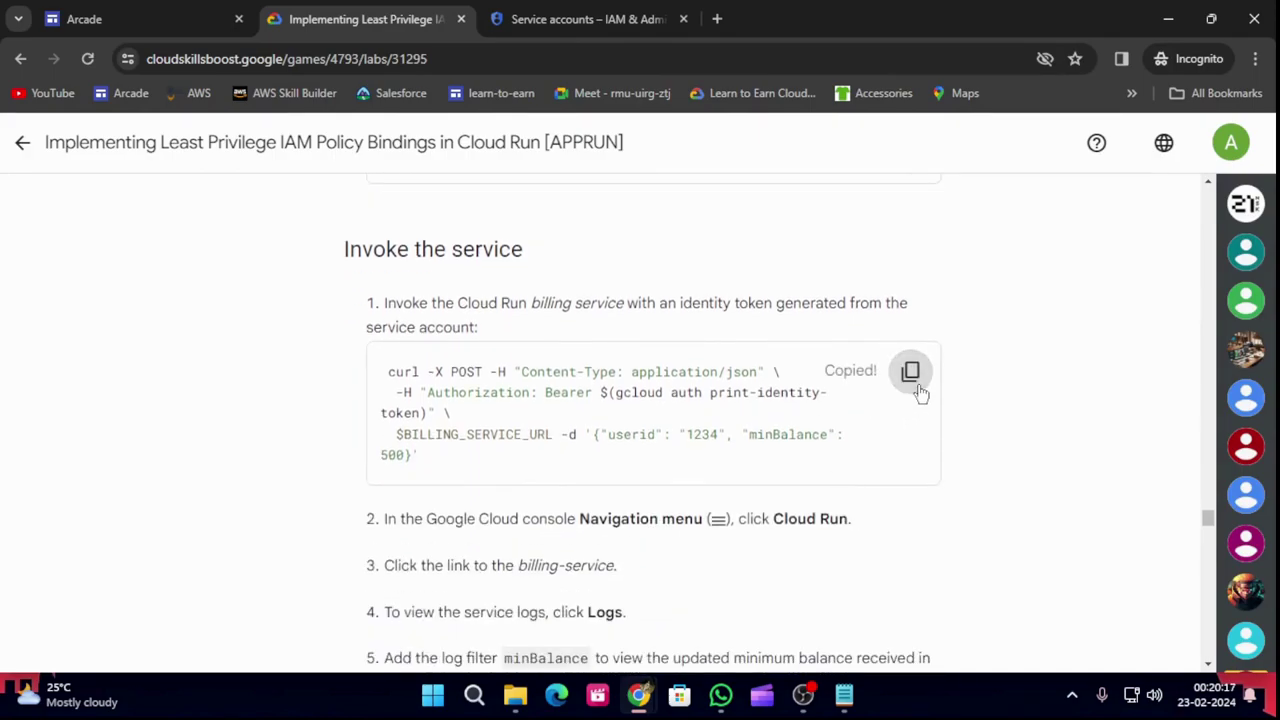
click(625, 12)
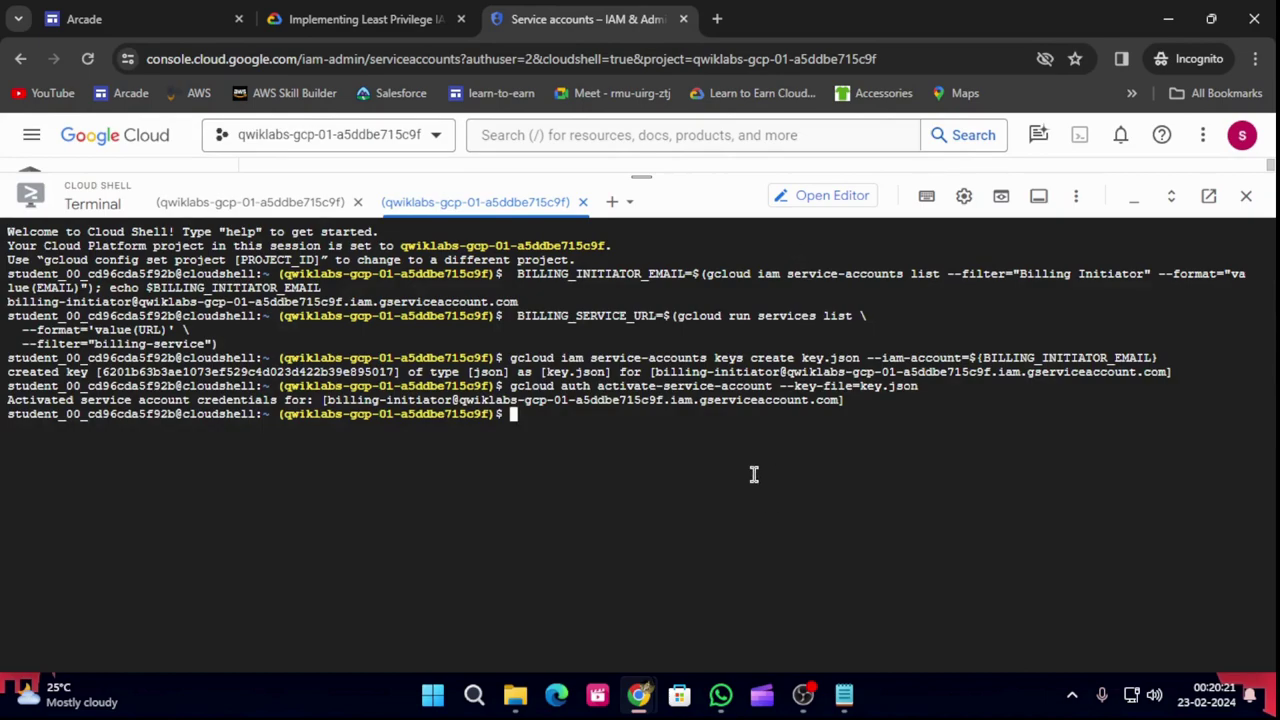
key(ctrl+v)
key(Return)
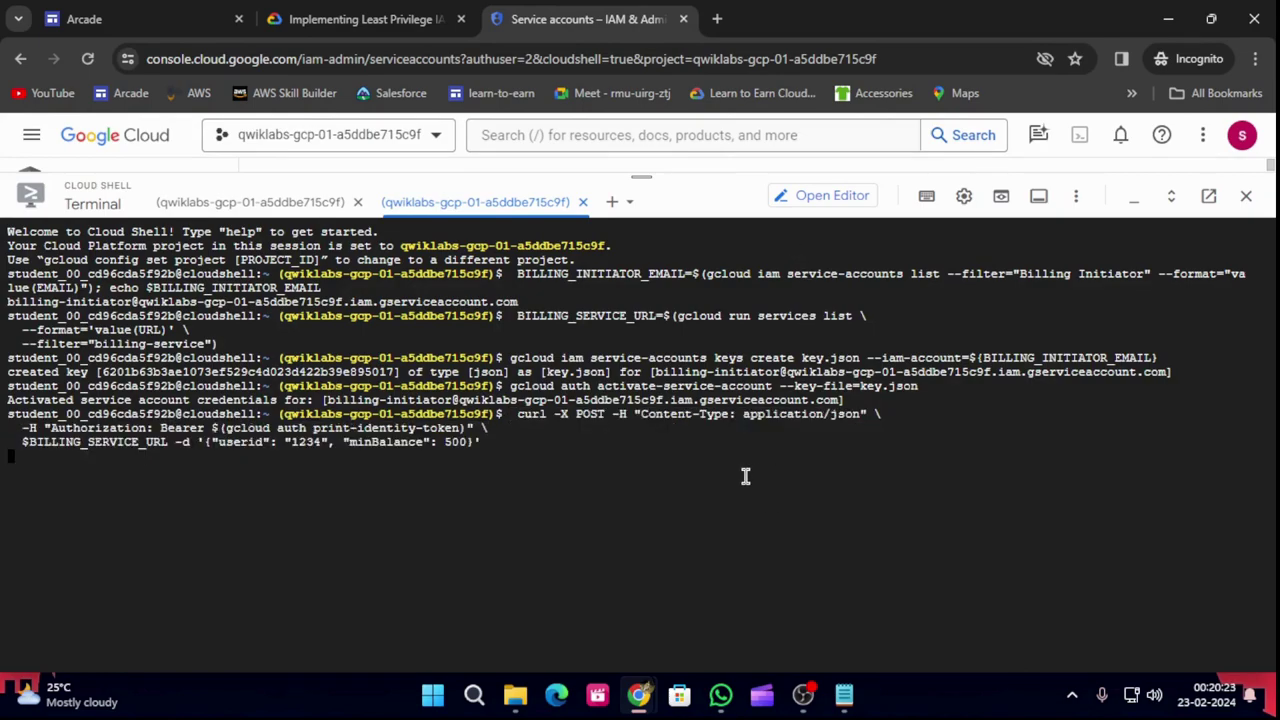
Check the lab progress for the "Invoke a Cloud Run service with authentication" task and read the feedback.
click(320, 18)
scroll(895, 533, down, 2)
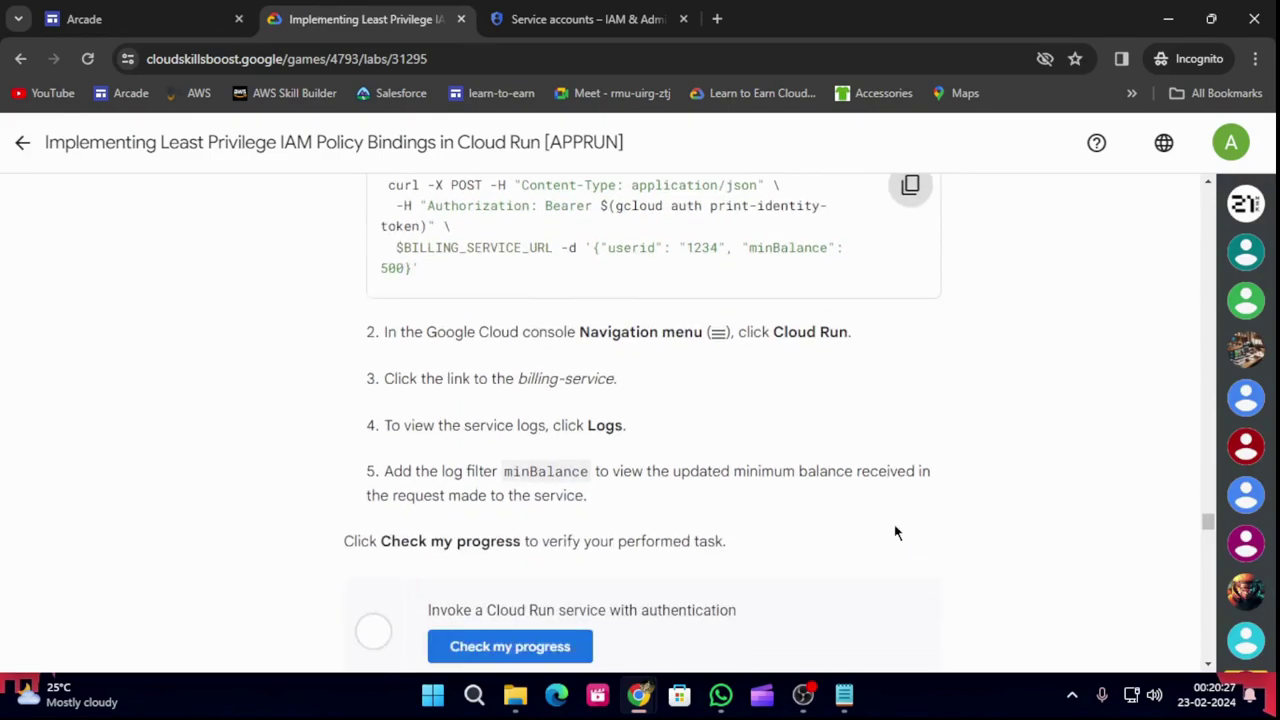
click(543, 646)
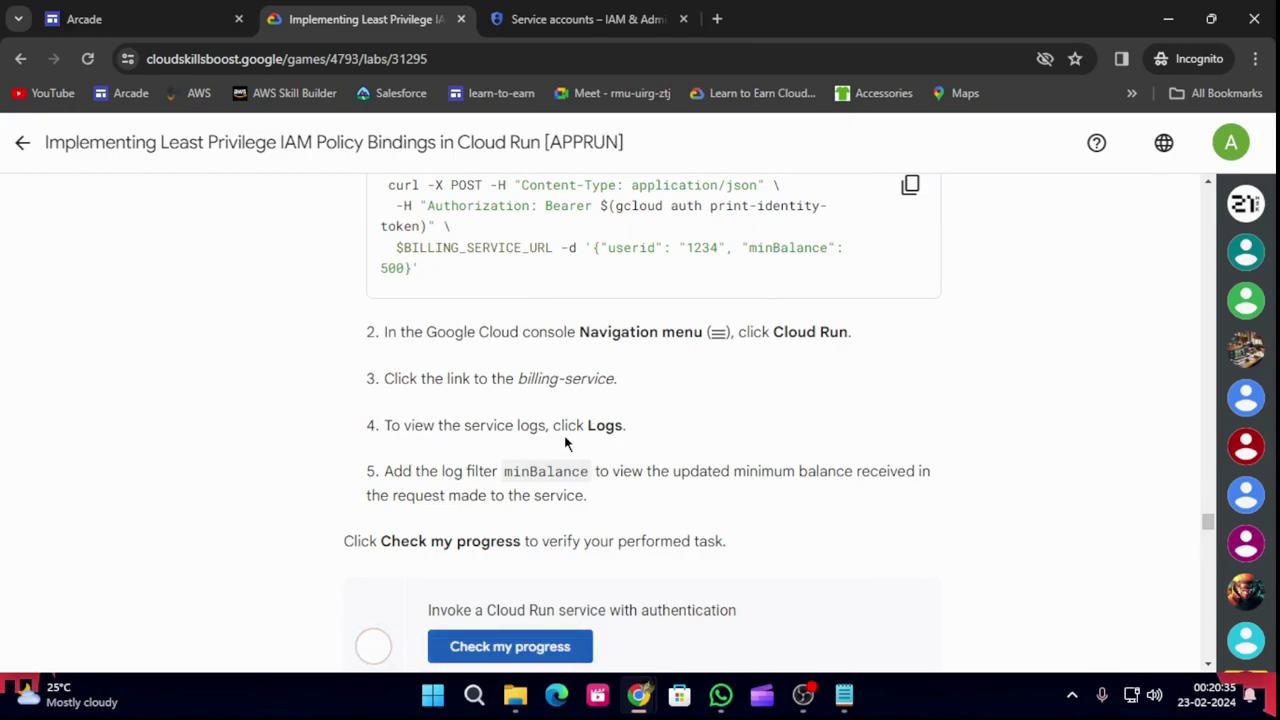
scroll(726, 470, down, 2)
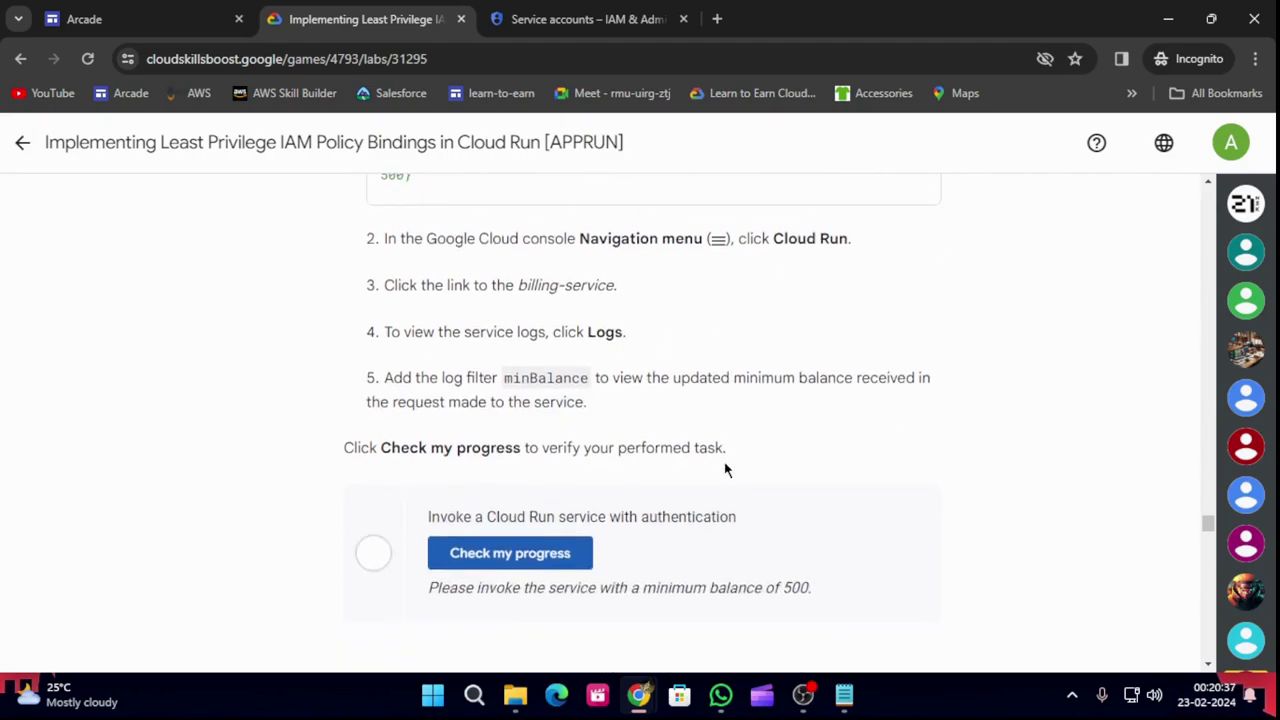
Review the curl response in Cloud Shell, shrink the terminal and reread the lab's remaining steps for viewing the service logs.
click(595, 19)
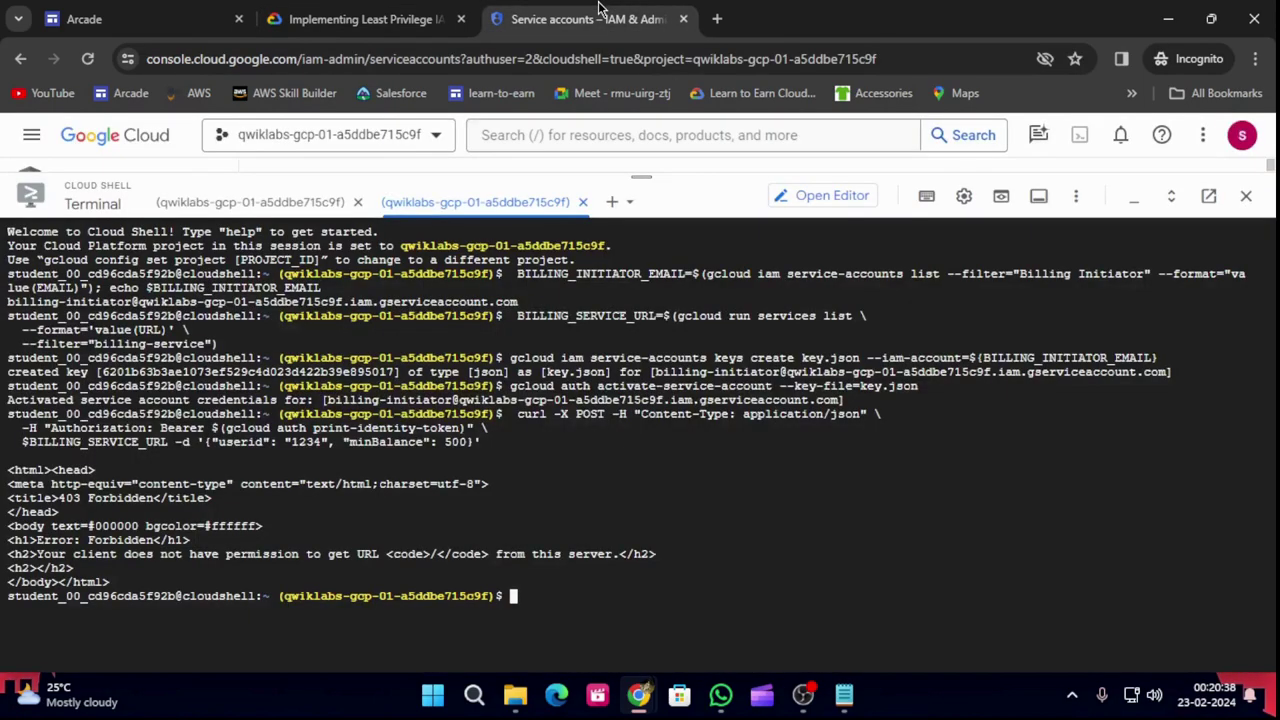
click(645, 178)
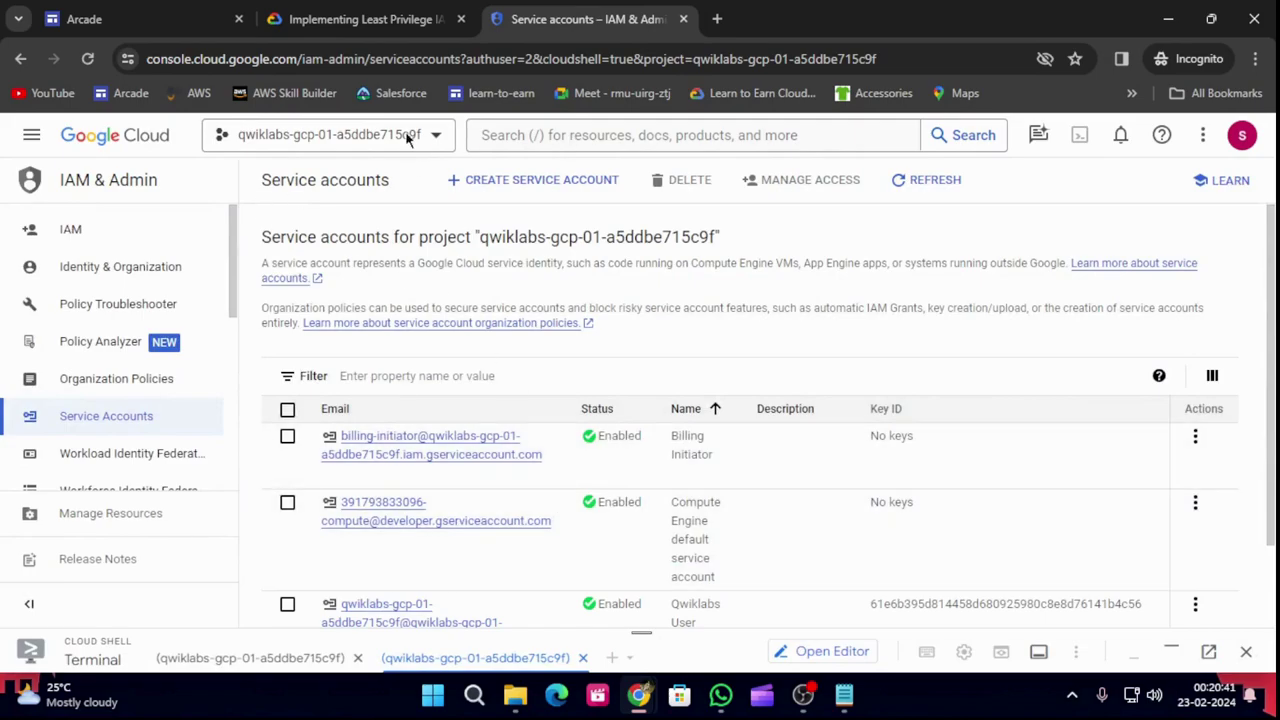
click(365, 19)
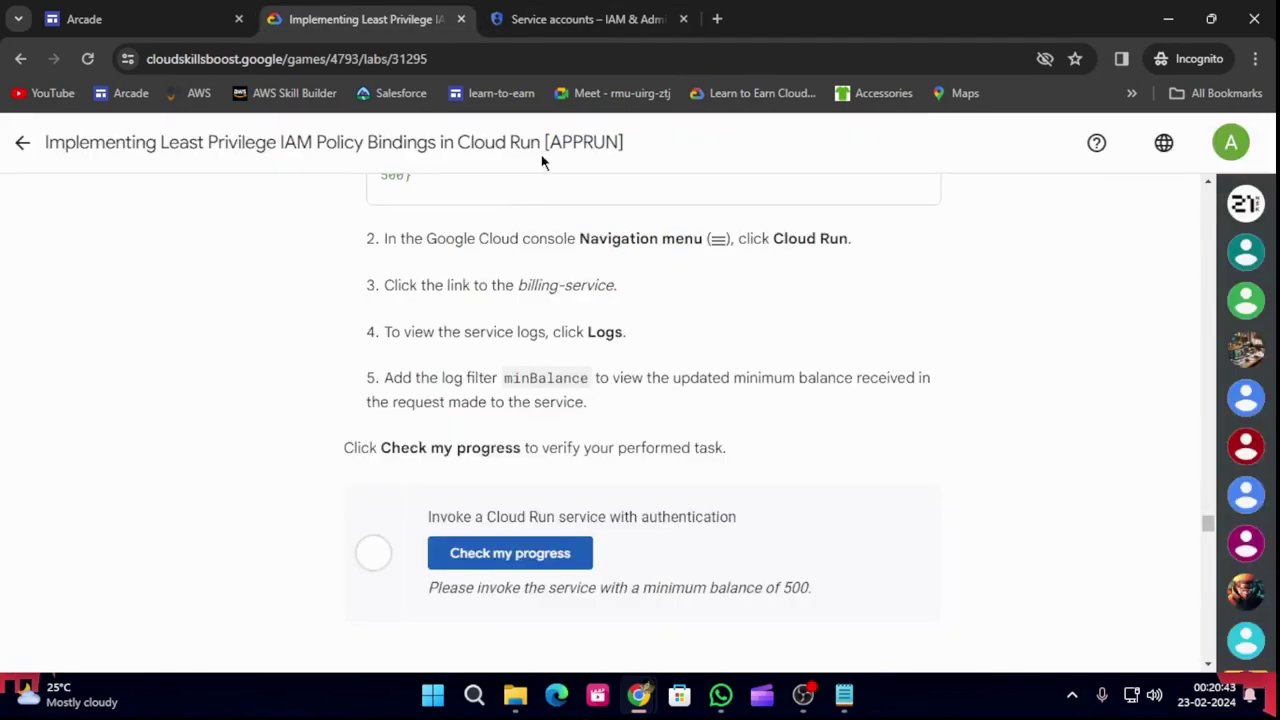
click(590, 19)
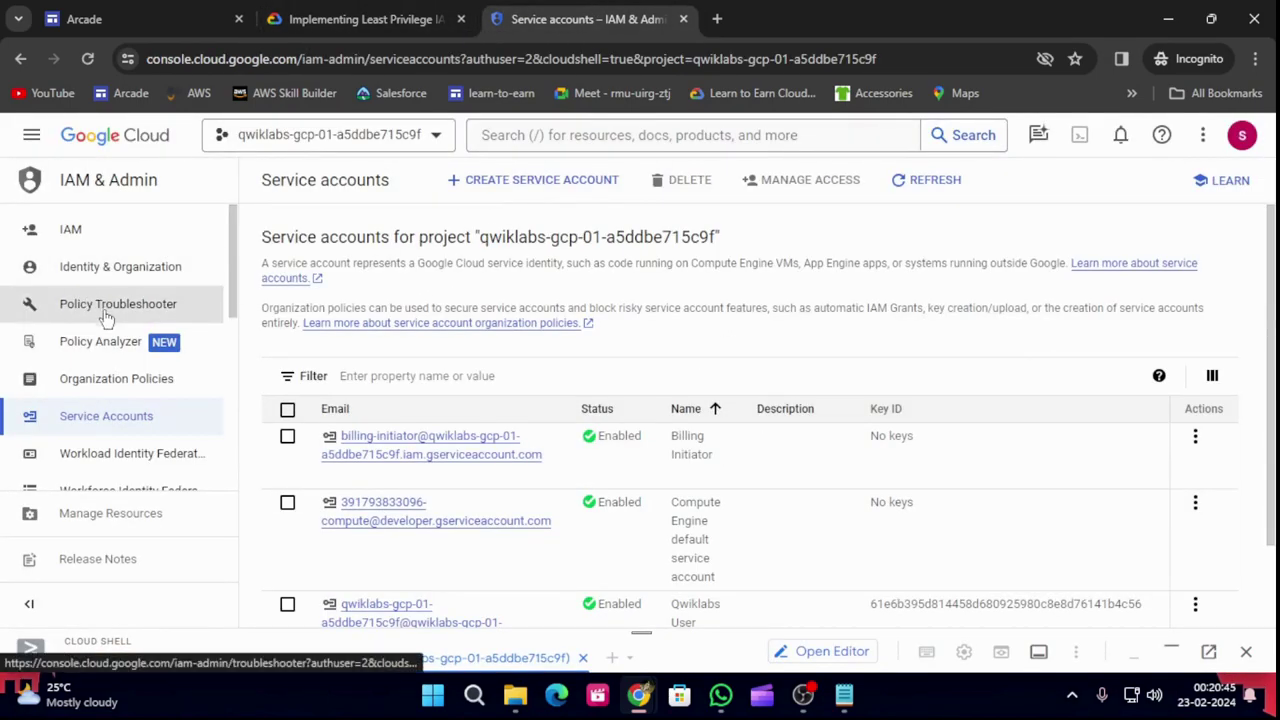
Open billing-service in Cloud Run, view its metrics and logs, and return to the lab's log filter instruction.
click(520, 135)
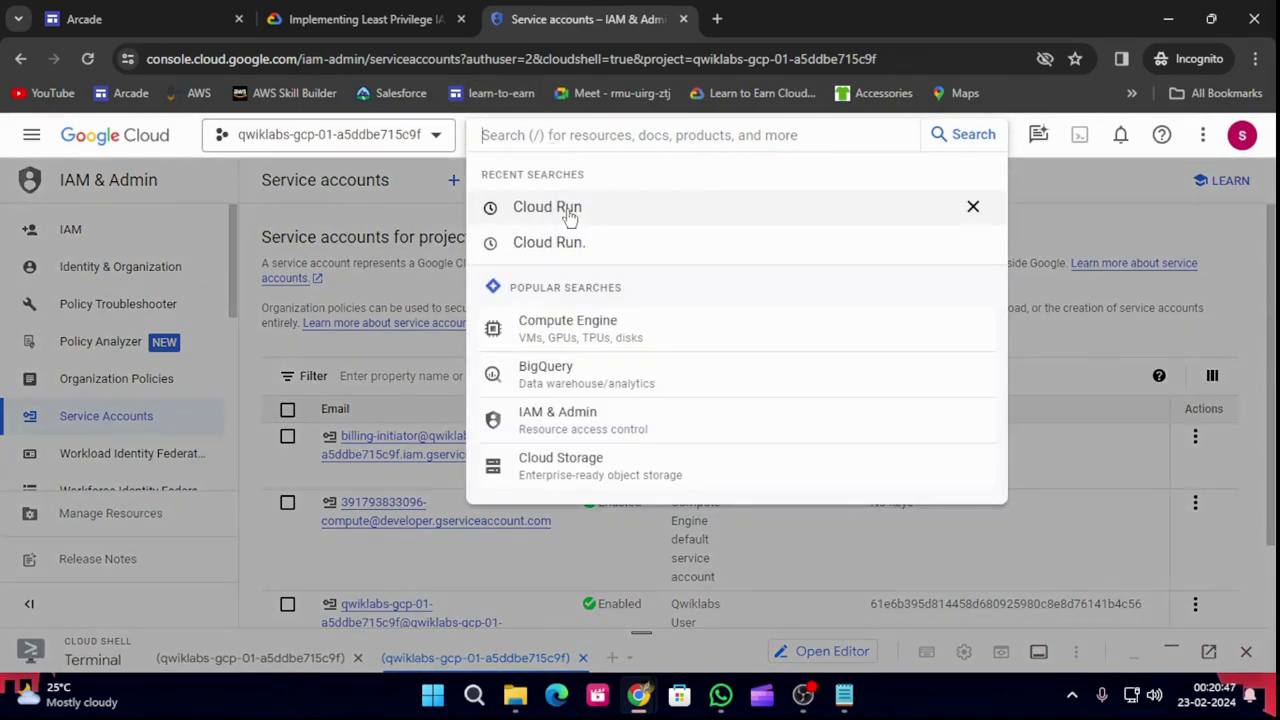
click(567, 212)
click(343, 308)
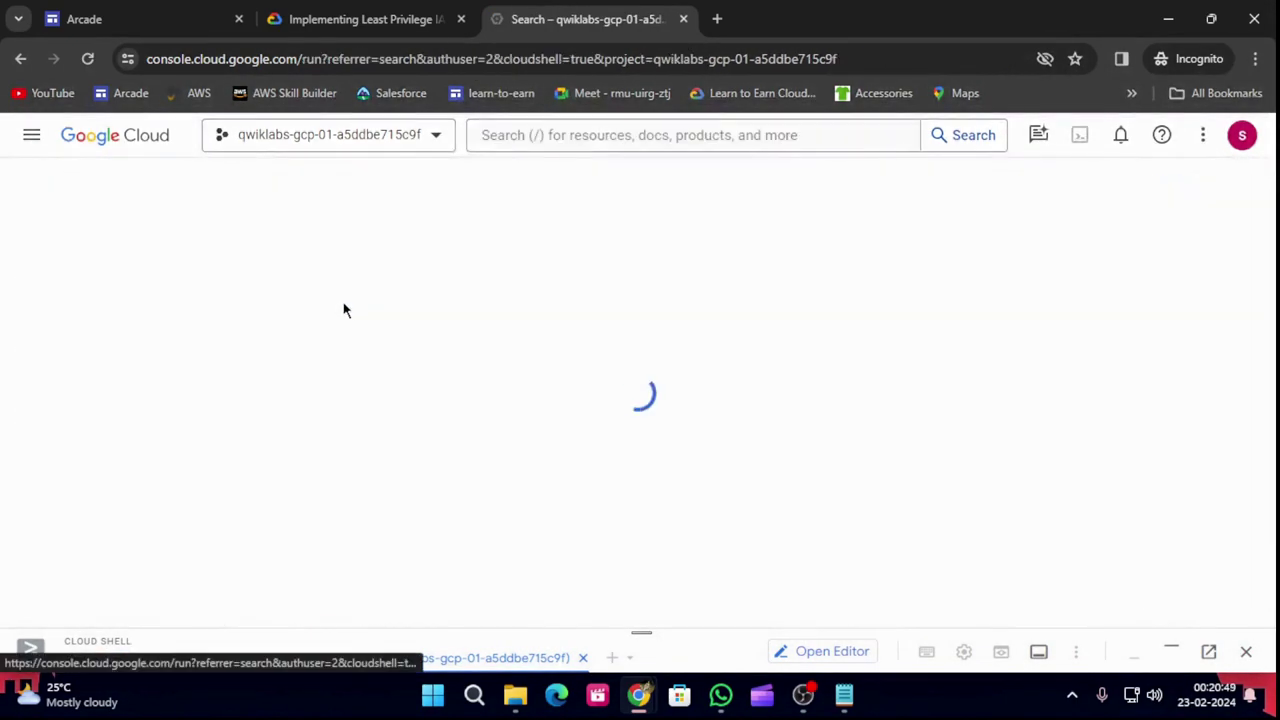
click(106, 364)
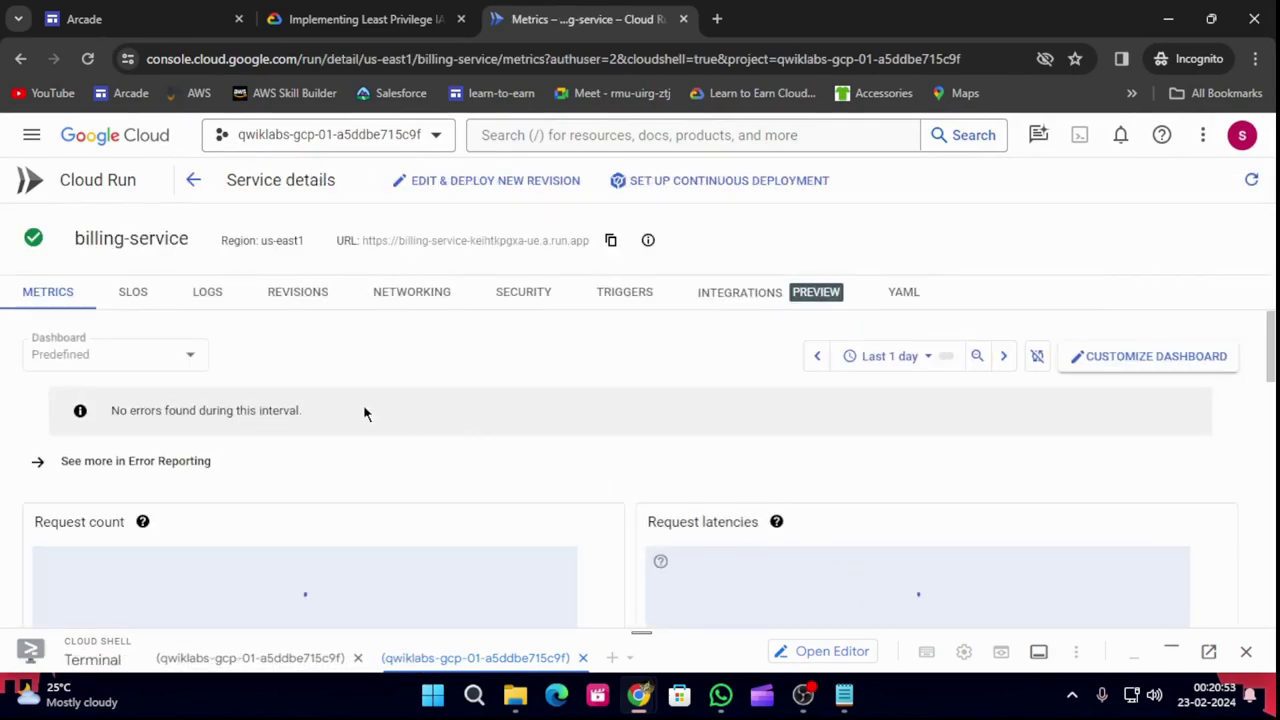
scroll(457, 474, down, 2)
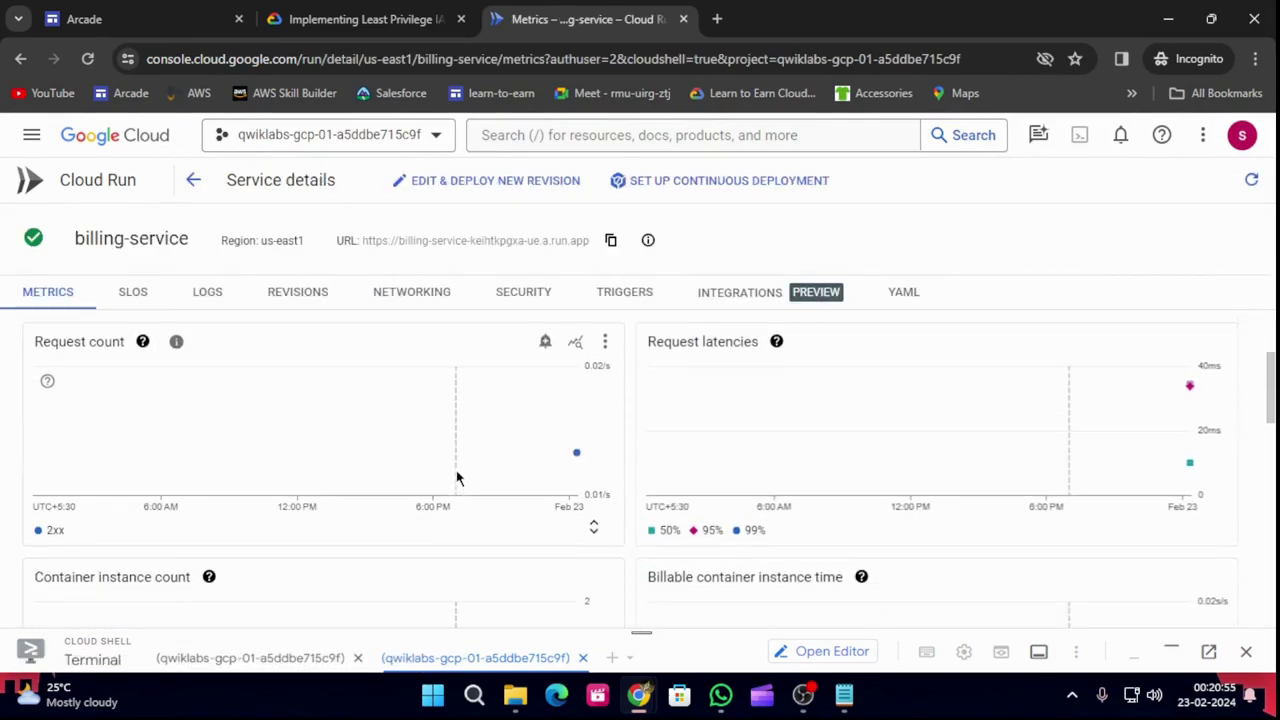
scroll(457, 478, up, 2)
click(212, 295)
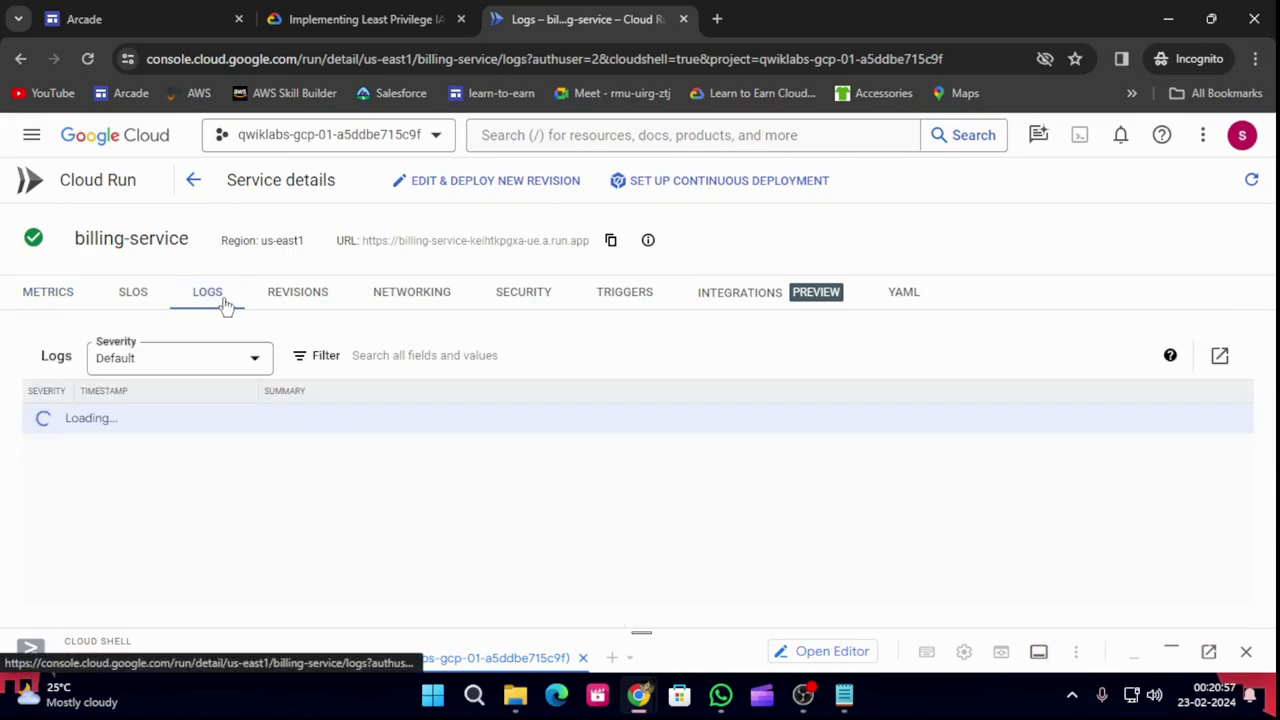
click(347, 10)
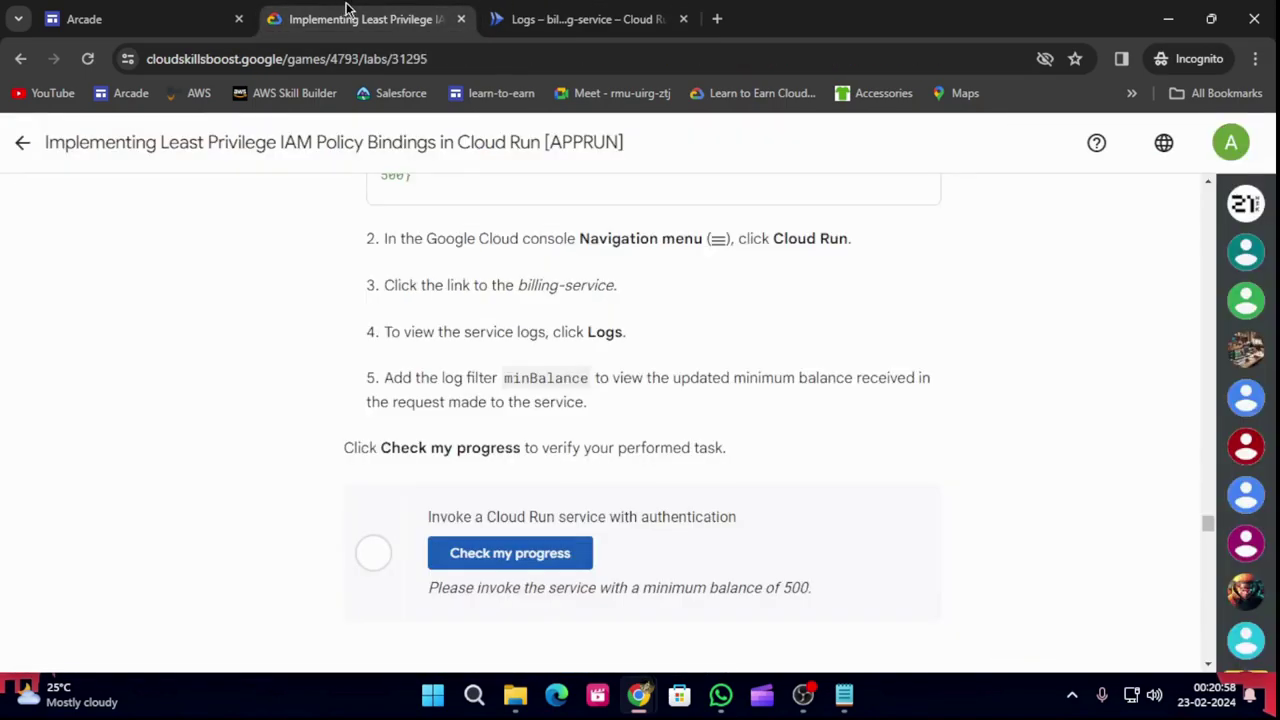
Recheck the "Invoke a Cloud Run service with authentication" task and review the lab's invocation command and the billing-service logs.
click(508, 553)
scroll(505, 425, up, 2)
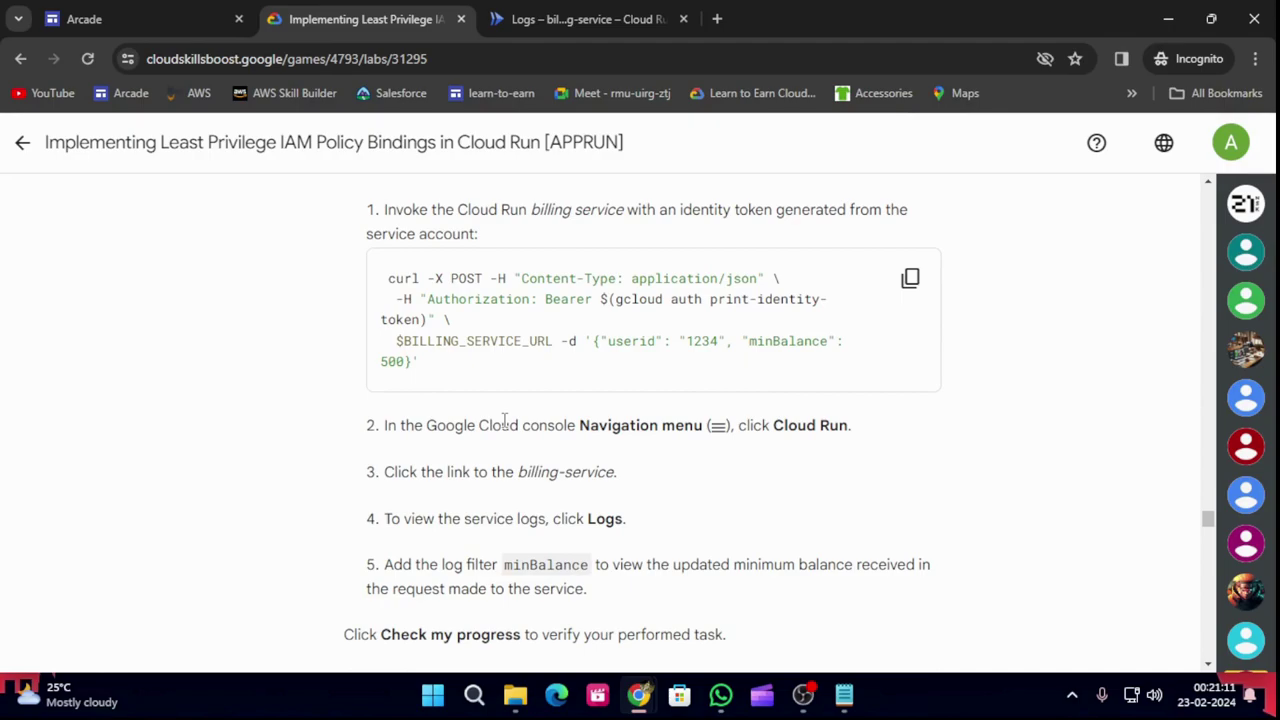
click(536, 20)
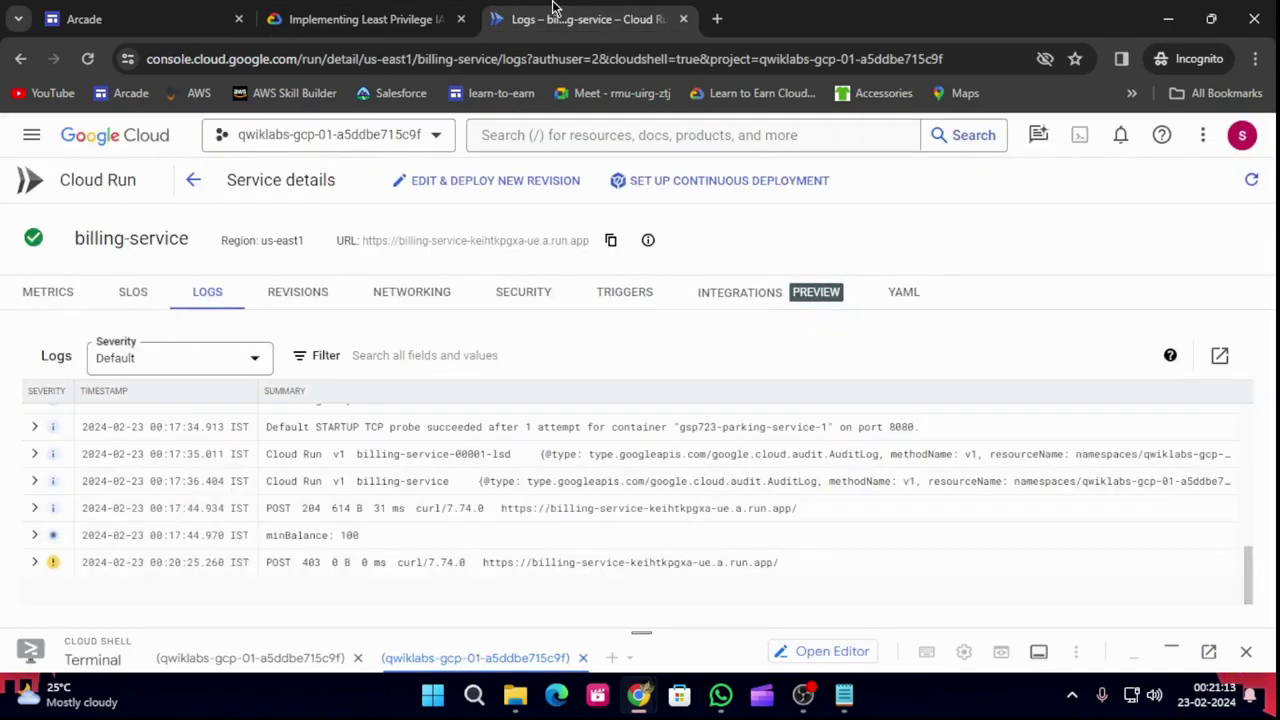
click(398, 8)
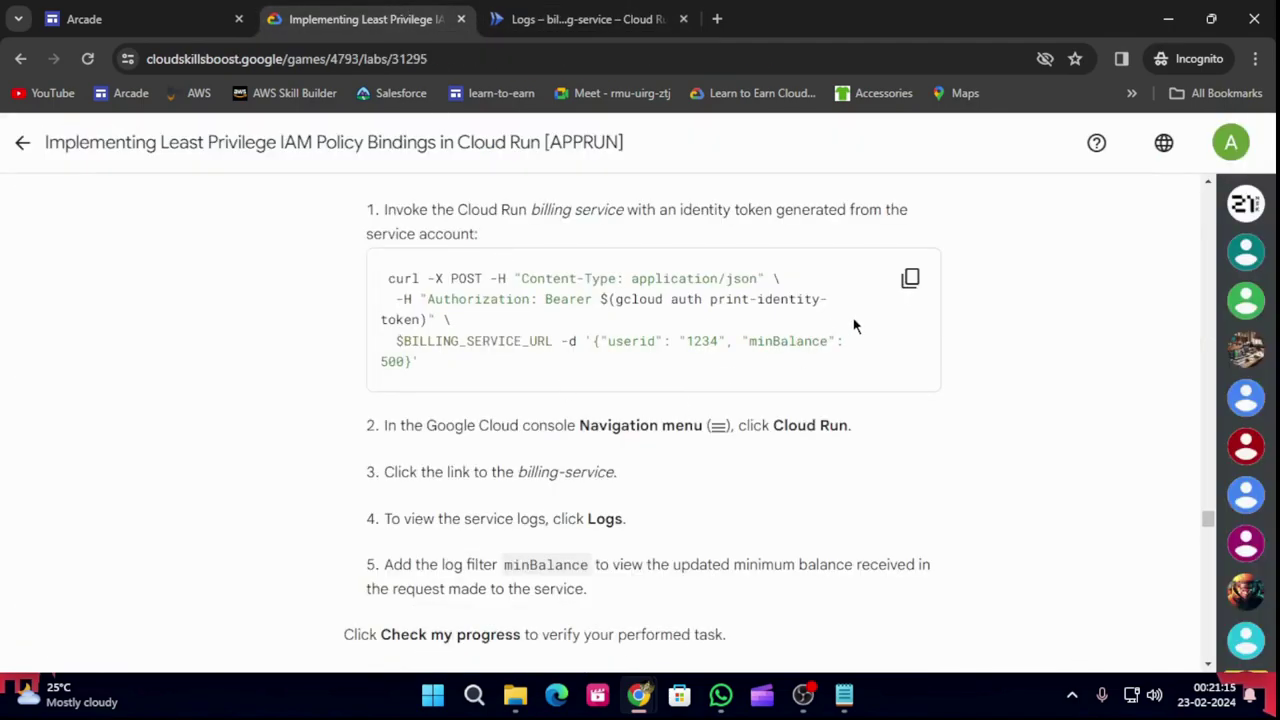
Rerun the lab's identity-token curl POST to $BILLING_SERVICE_URL with userid 1234 and minBalance 500 in the second Cloud Shell terminal.
click(910, 278)
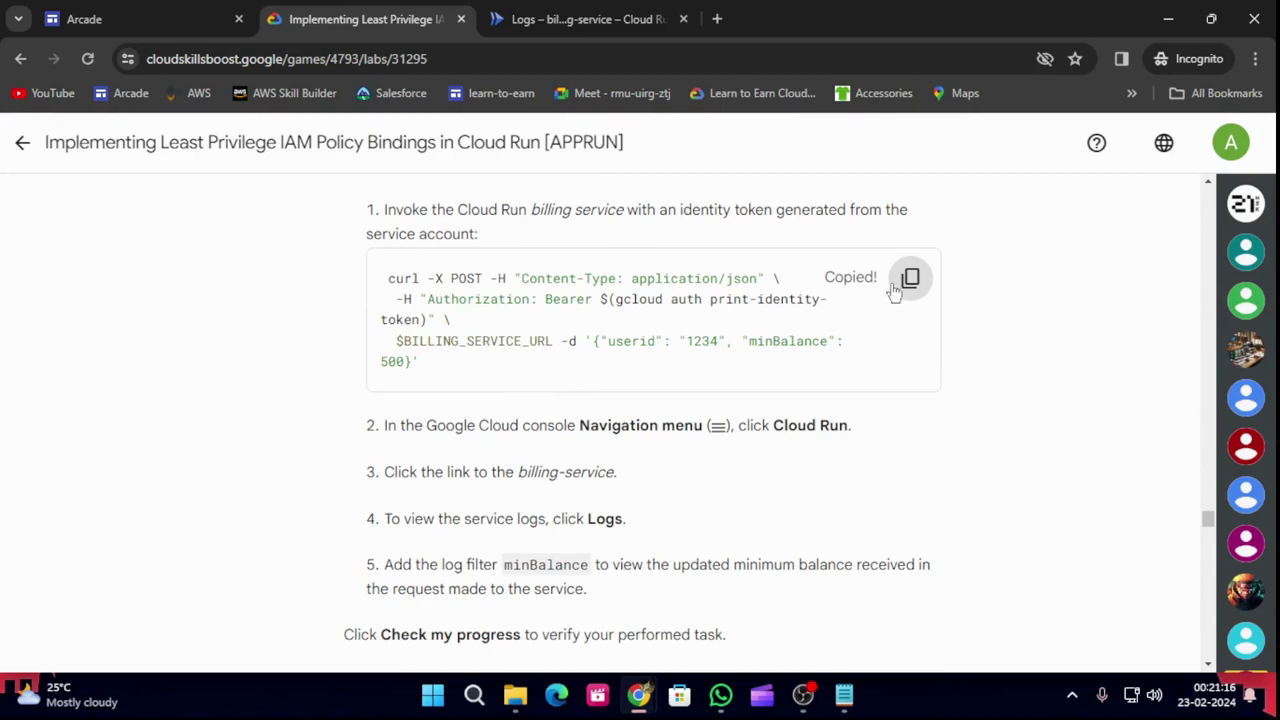
click(541, 10)
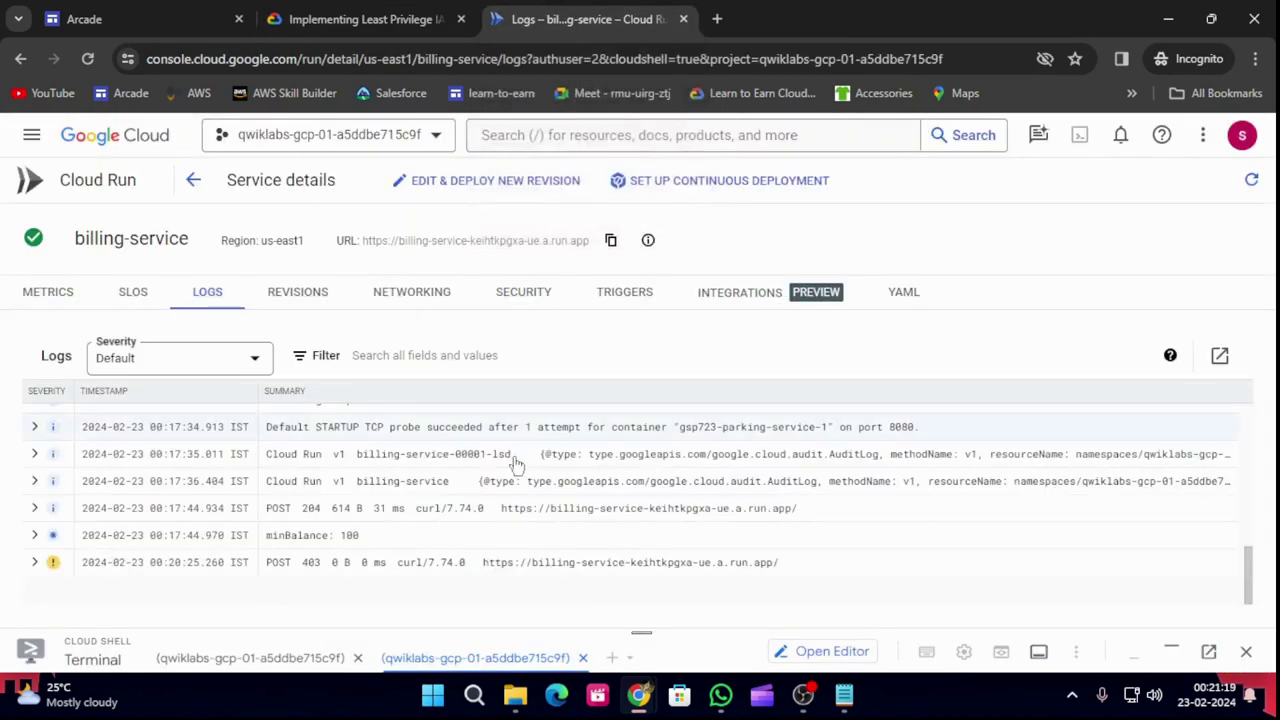
click(632, 626)
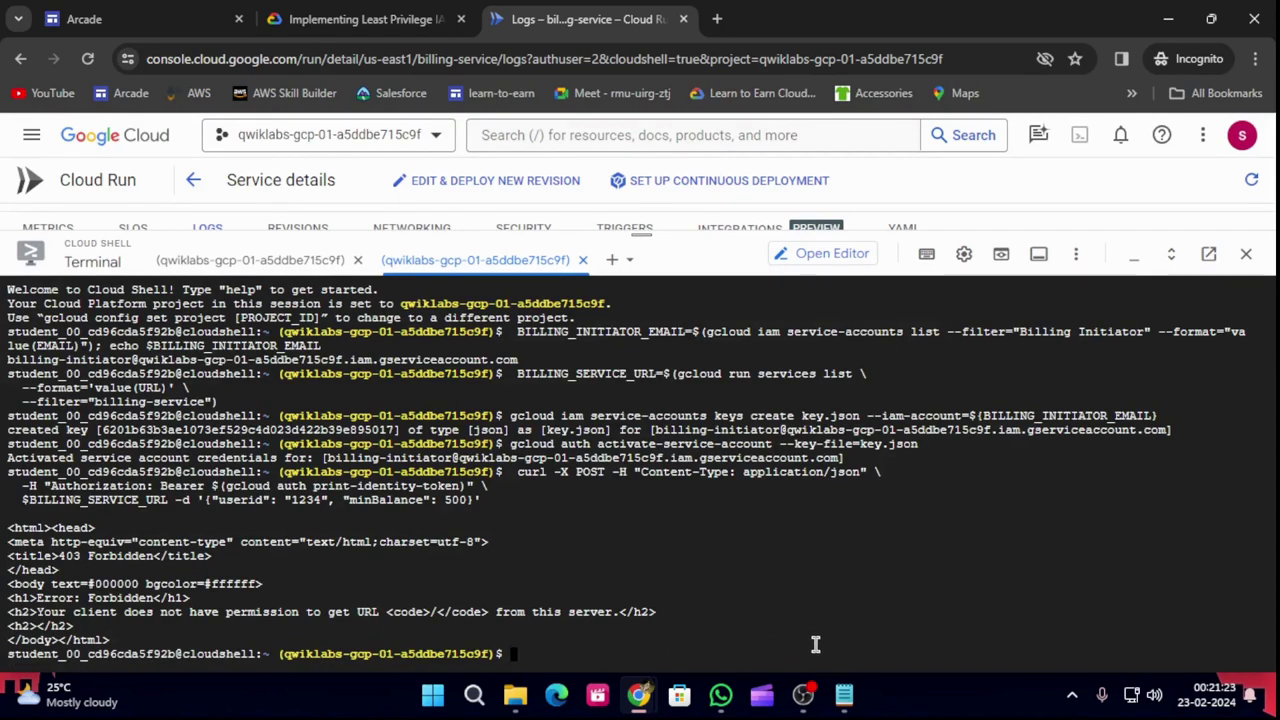
key(ctrl+v)
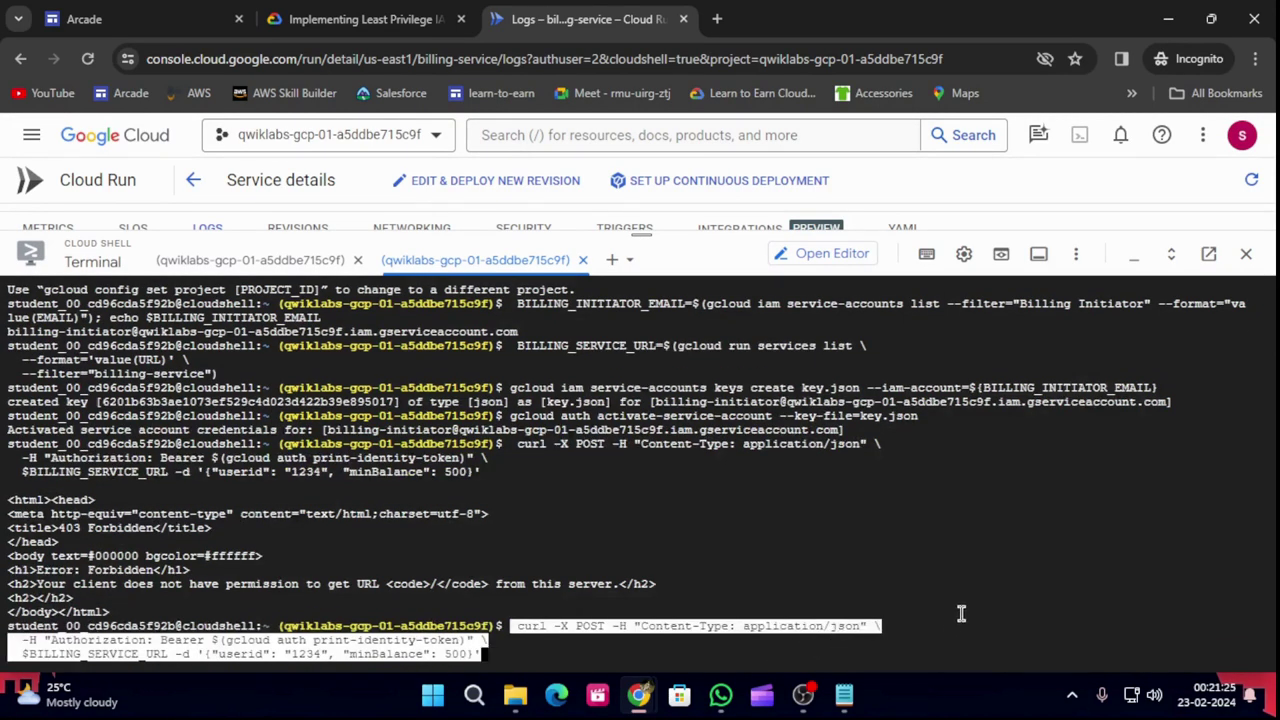
key(Return)
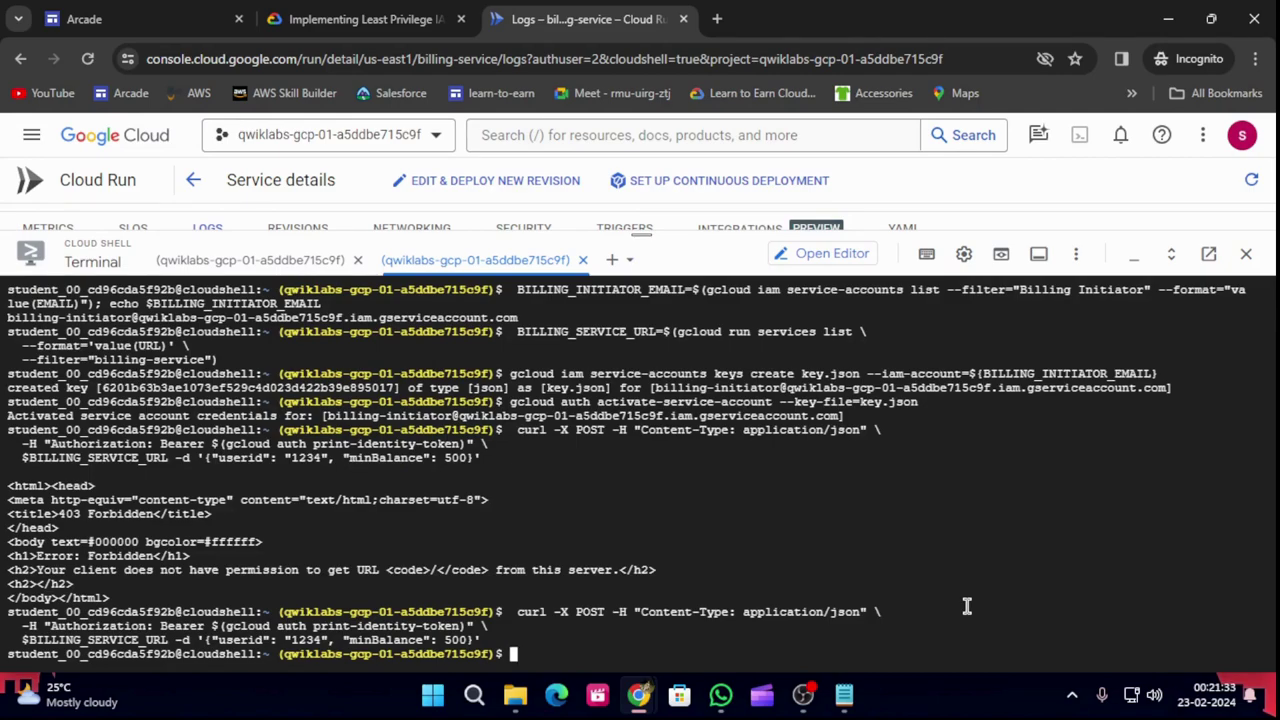
Run the same identity-token curl POST with minBalance 500 in the first Cloud Shell terminal.
click(218, 264)
click(555, 654)
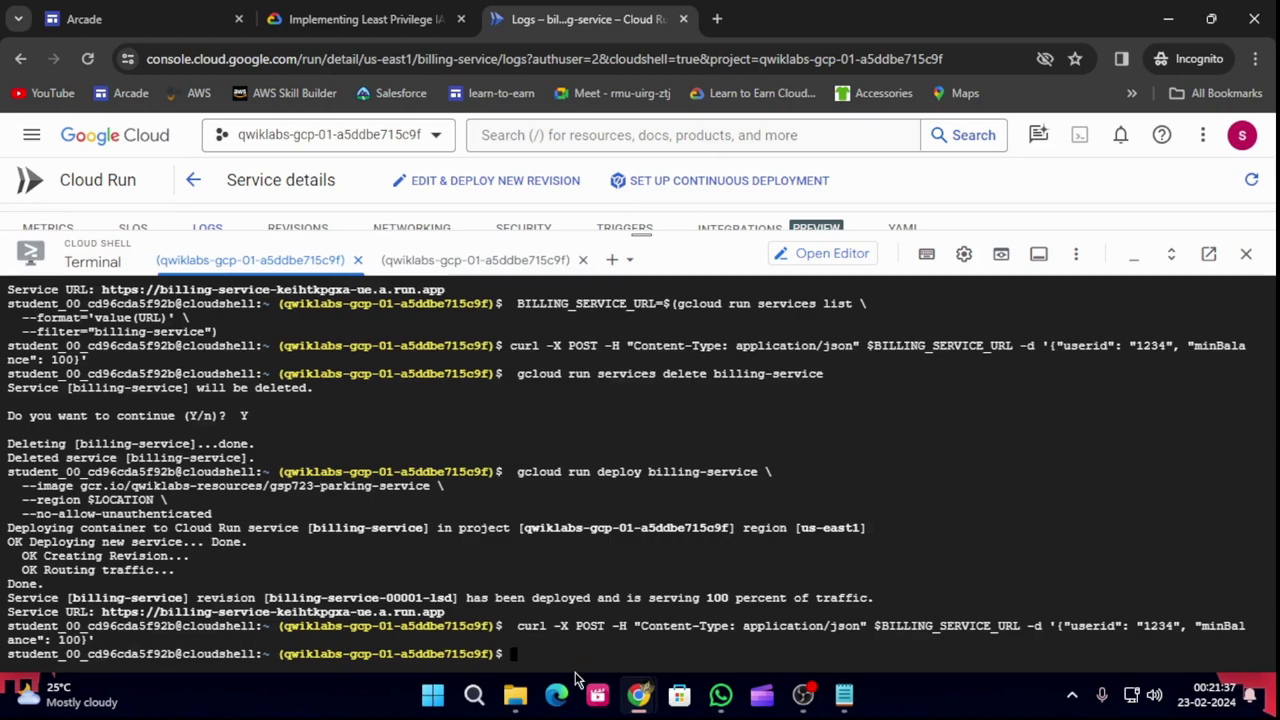
key(ctrl+v)
key(Return)
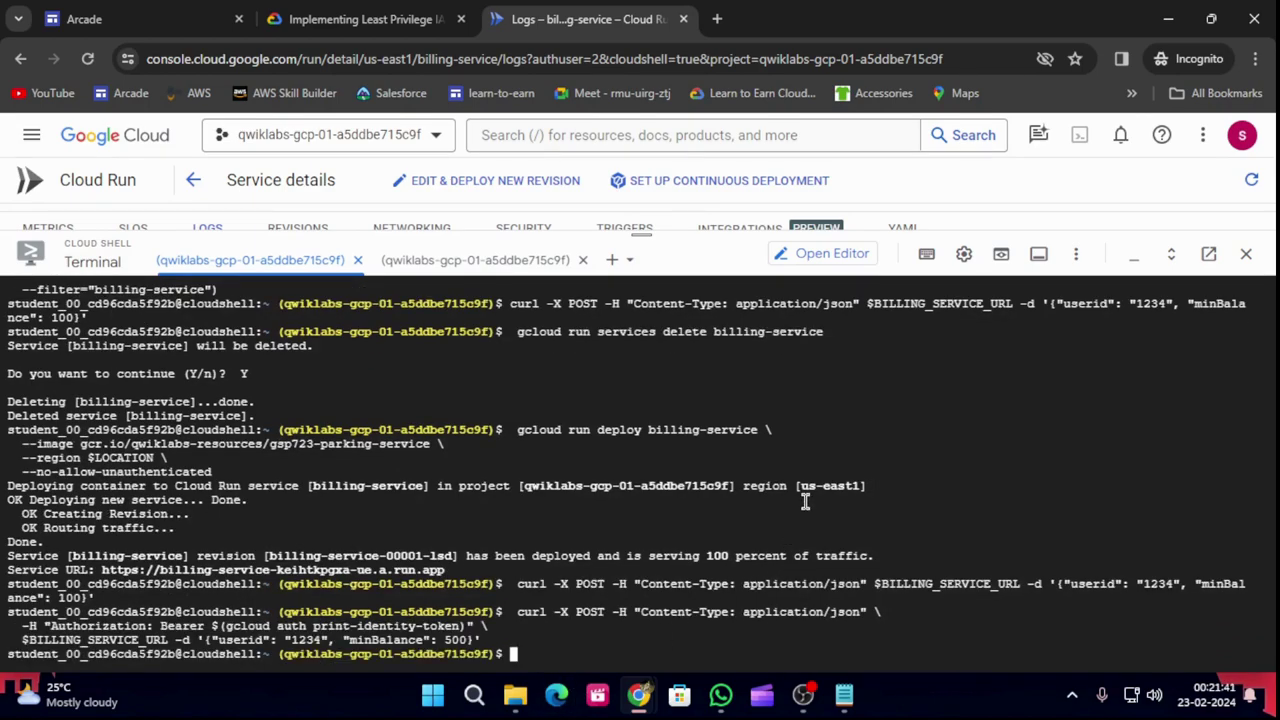
Return to the lab and check the progress of the "Invoke a Cloud Run service with authentication" task.
click(360, 19)
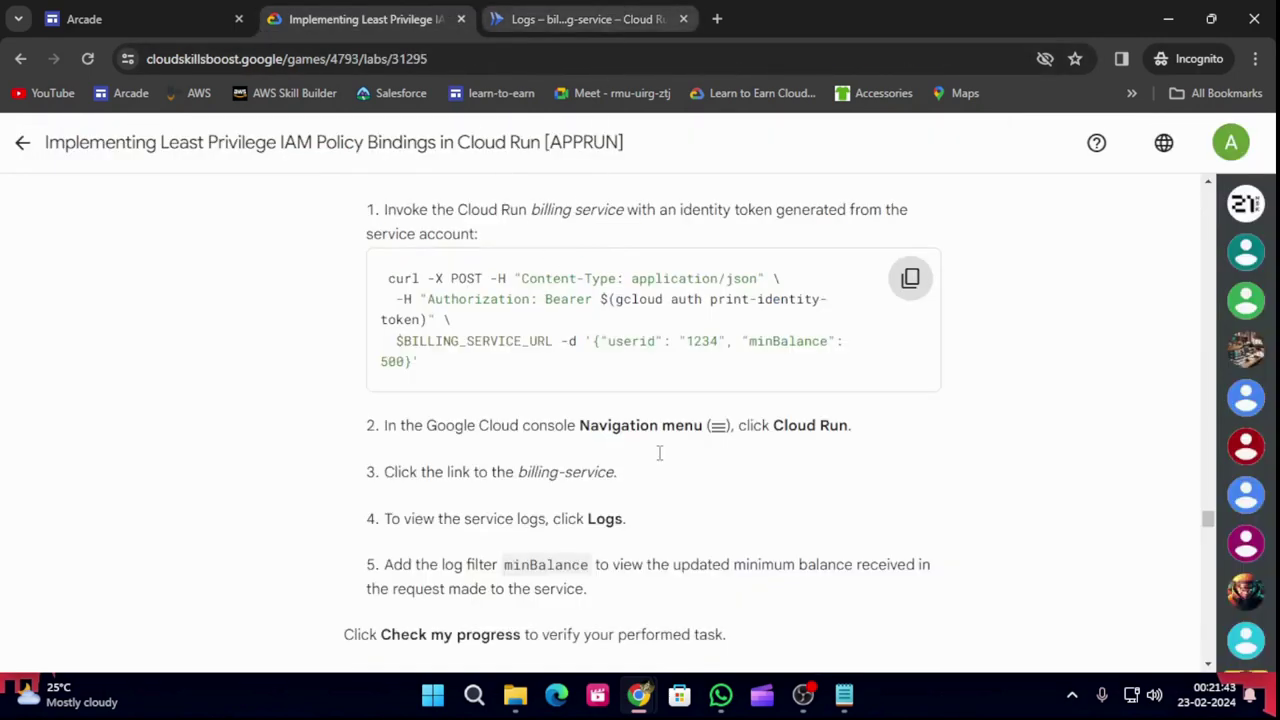
scroll(635, 375, down, 3)
click(514, 457)
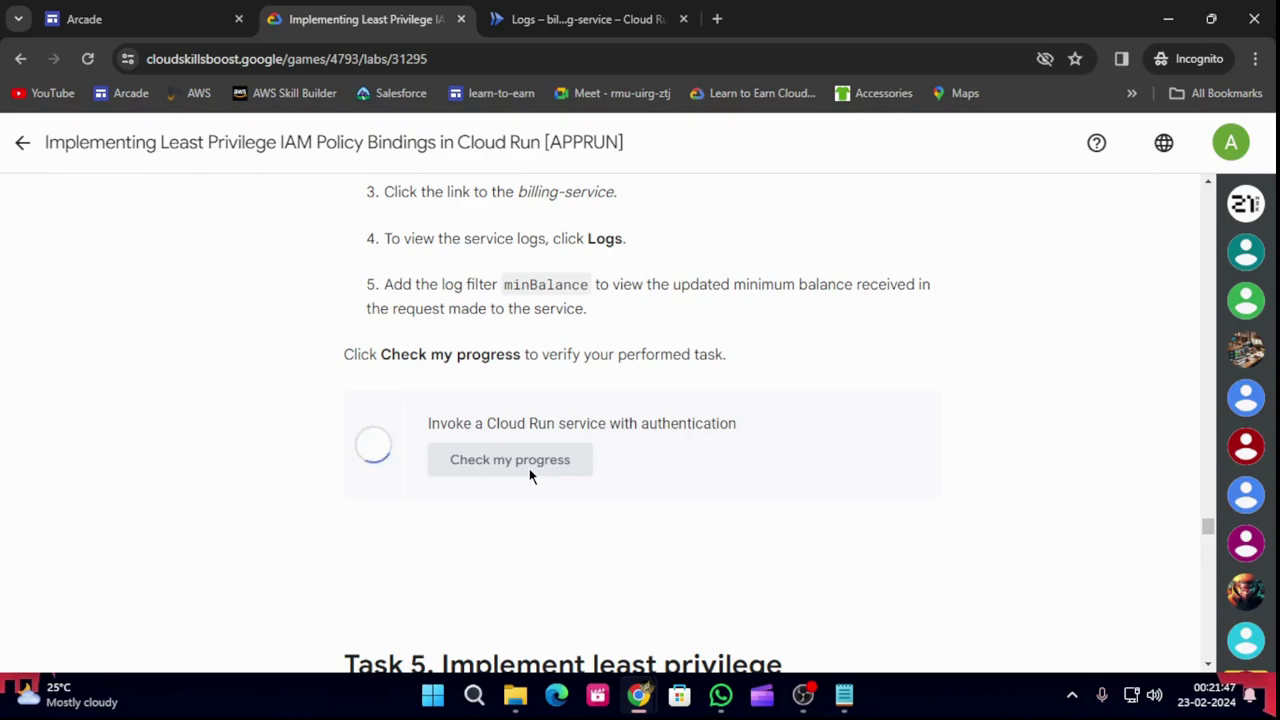
Open a third Cloud Shell terminal for Task 5 and set the environment variable LOCATION=us-east1.
scroll(530, 476, down, 10)
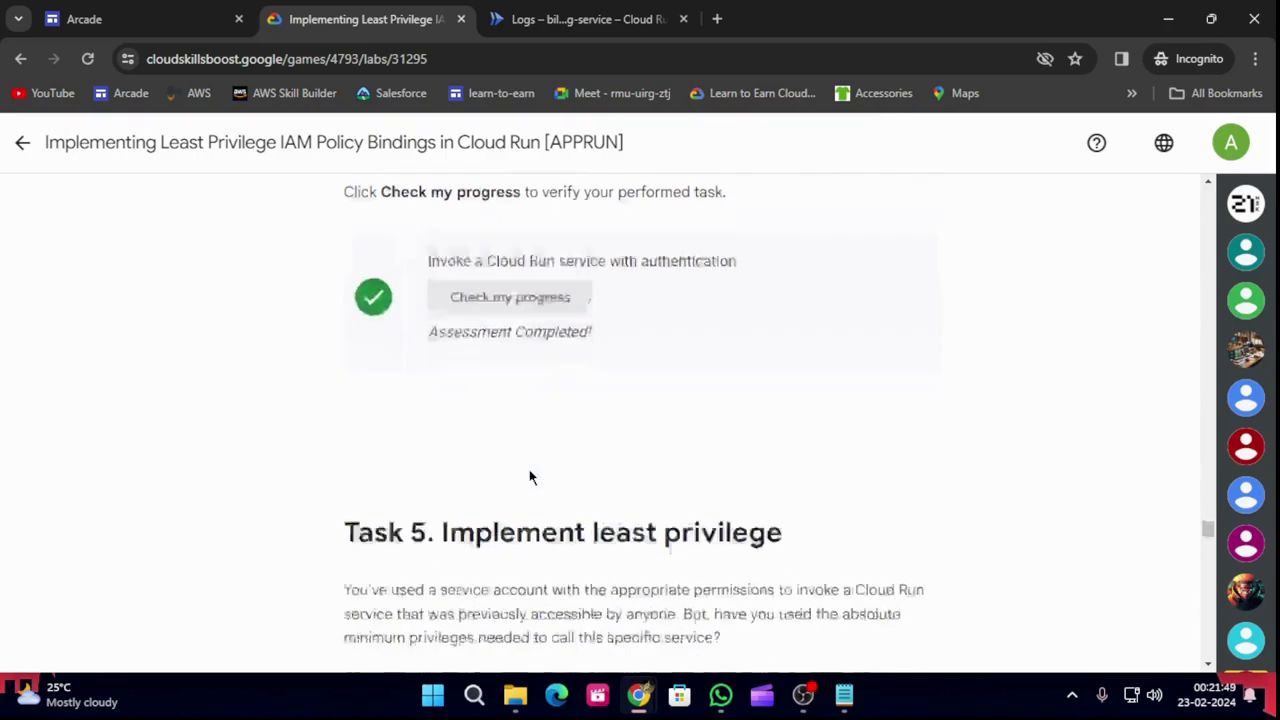
scroll(530, 479, down, 1)
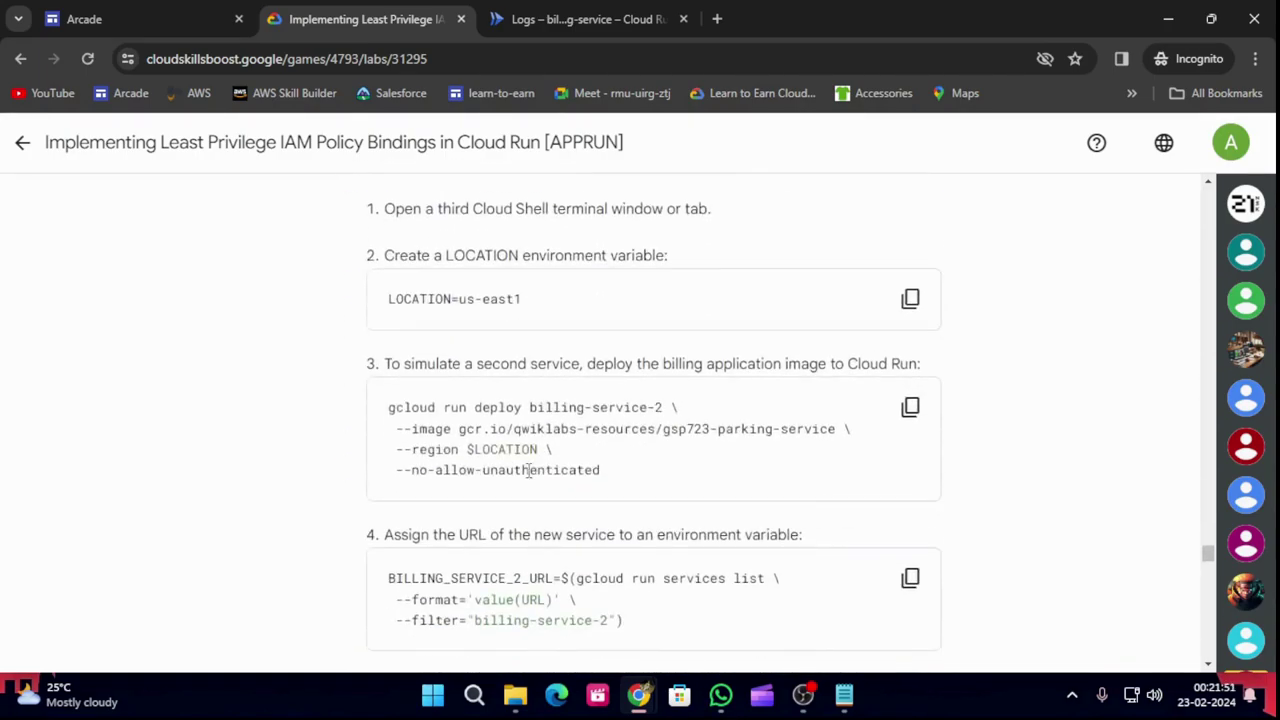
click(910, 298)
click(590, 19)
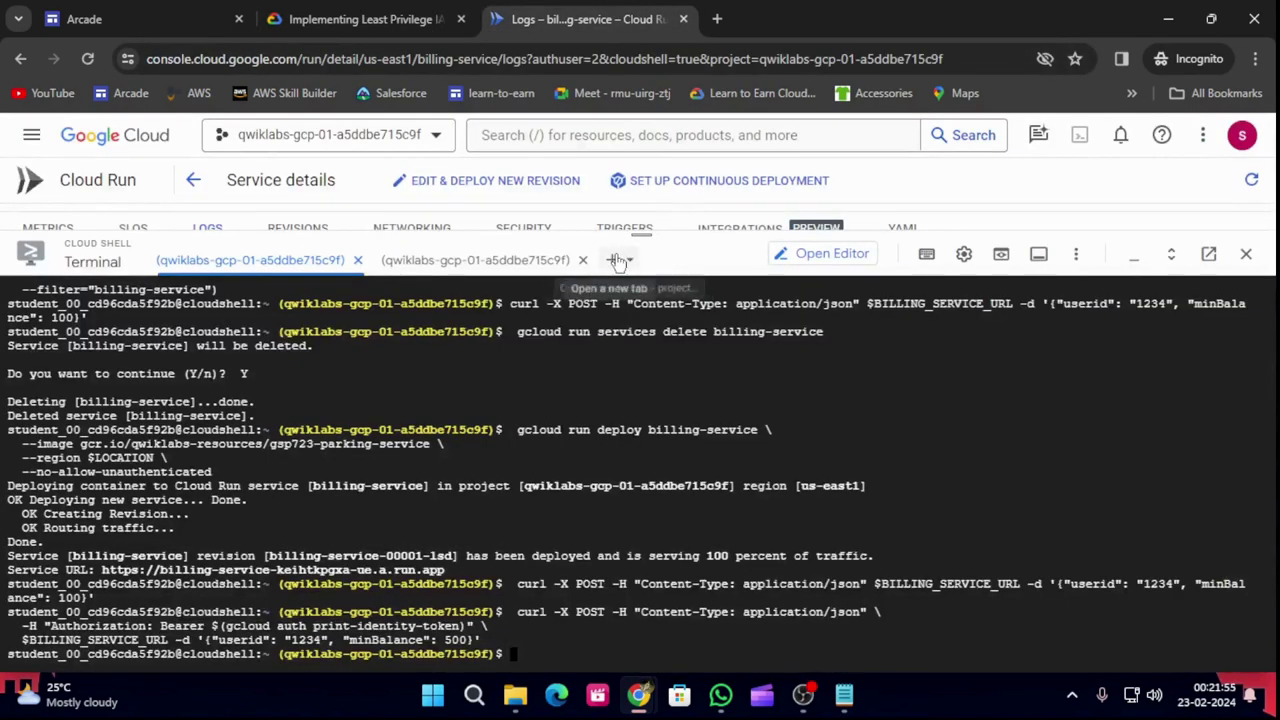
click(617, 260)
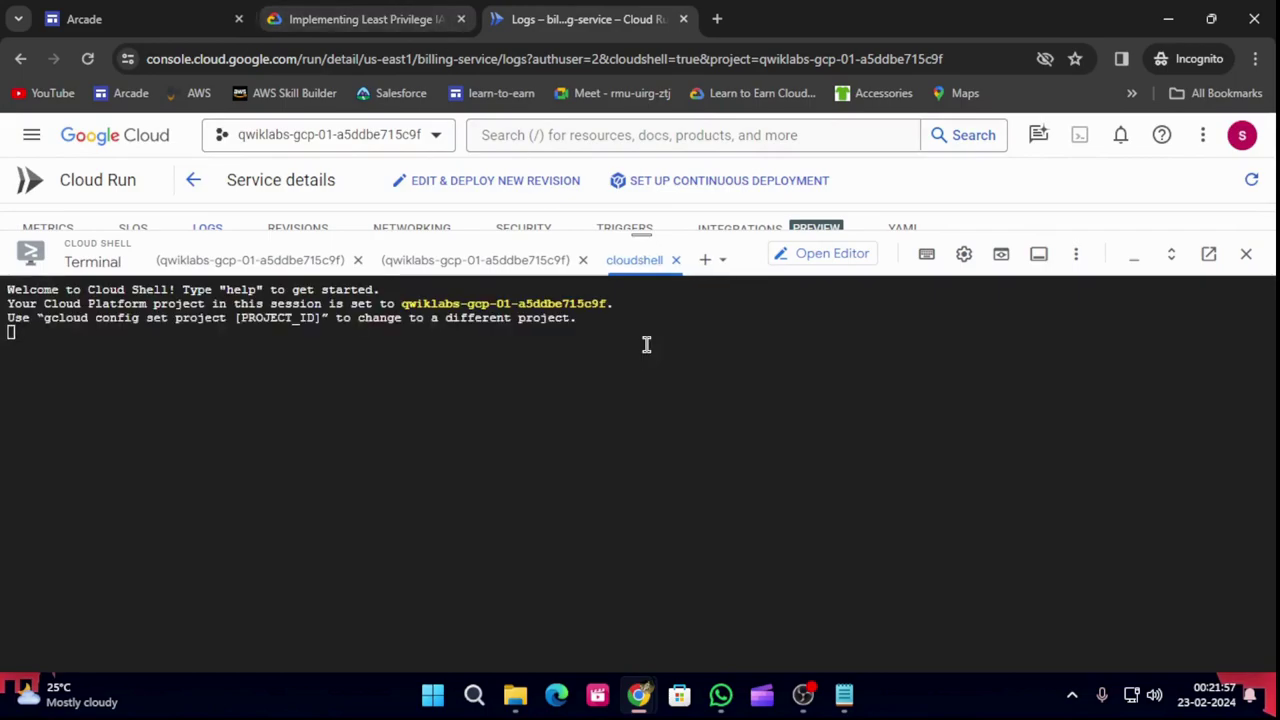
key(ctrl+v)
key(Return)
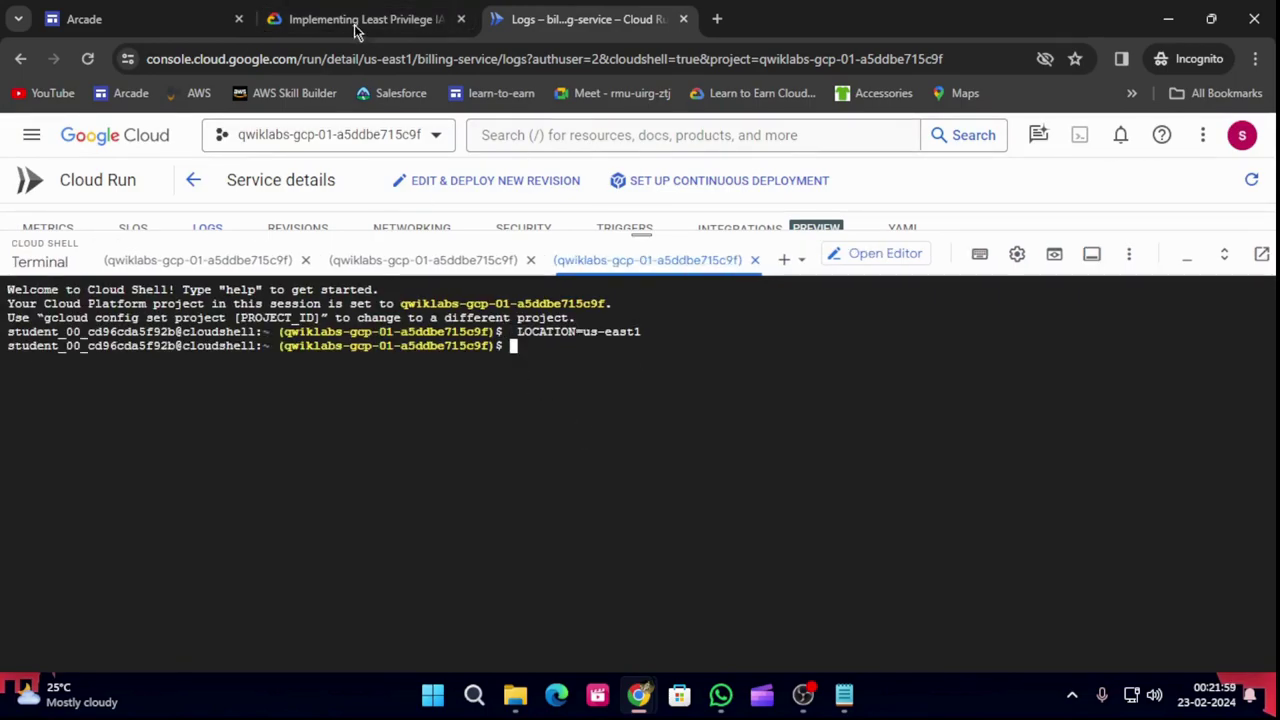
Deploy gcr.io/qwiklabs-resources/gsp723-parking-service to Cloud Run as billing-service-2 in $LOCATION with --no-allow-unauthenticated, using the lab's command.
click(365, 19)
click(910, 407)
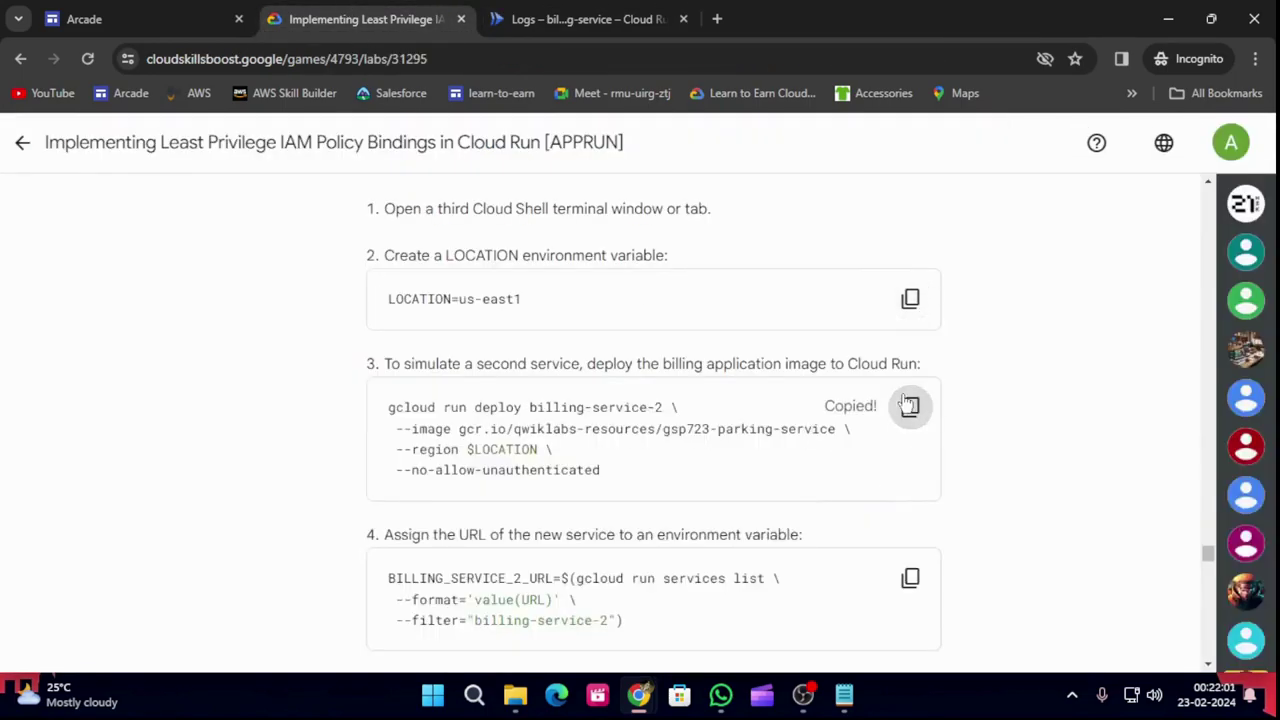
click(575, 19)
key(ctrl+v)
key(Return)
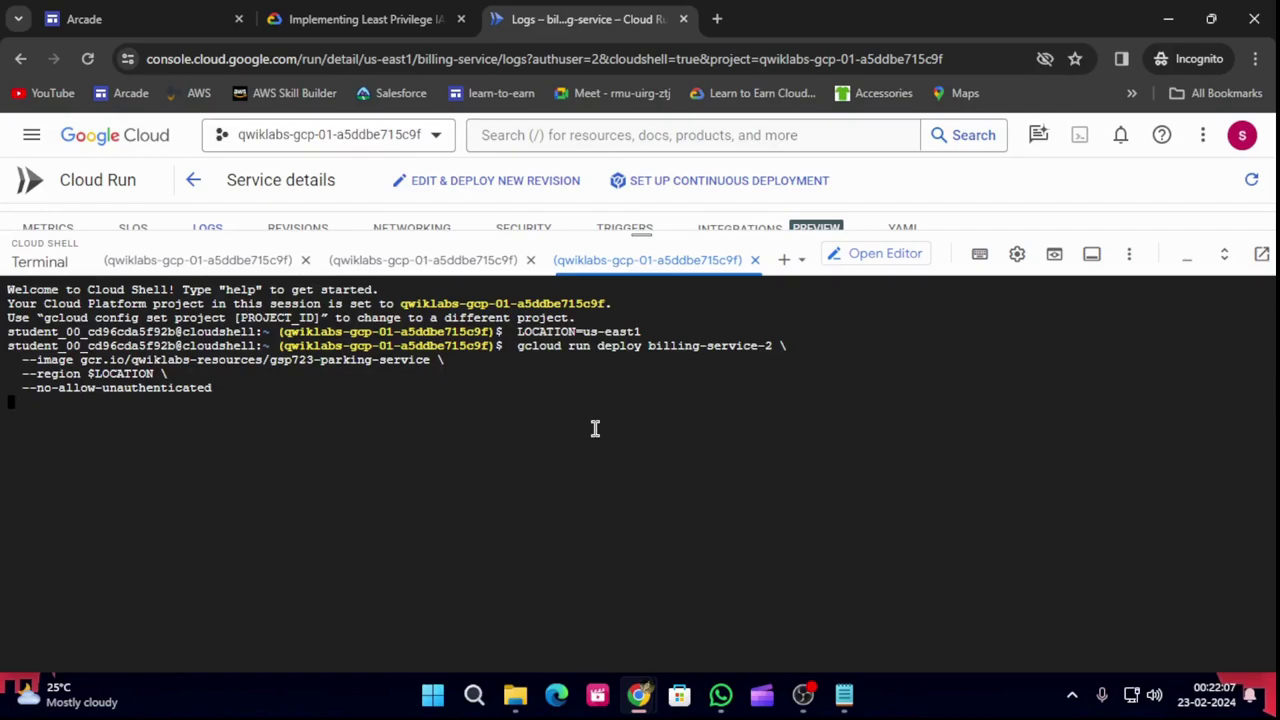
Wait for the billing-service-2 deployment to finish, and assign its URL to BILLING_SERVICE_2_URL with the lab's gcloud run services list command.
click(410, 10)
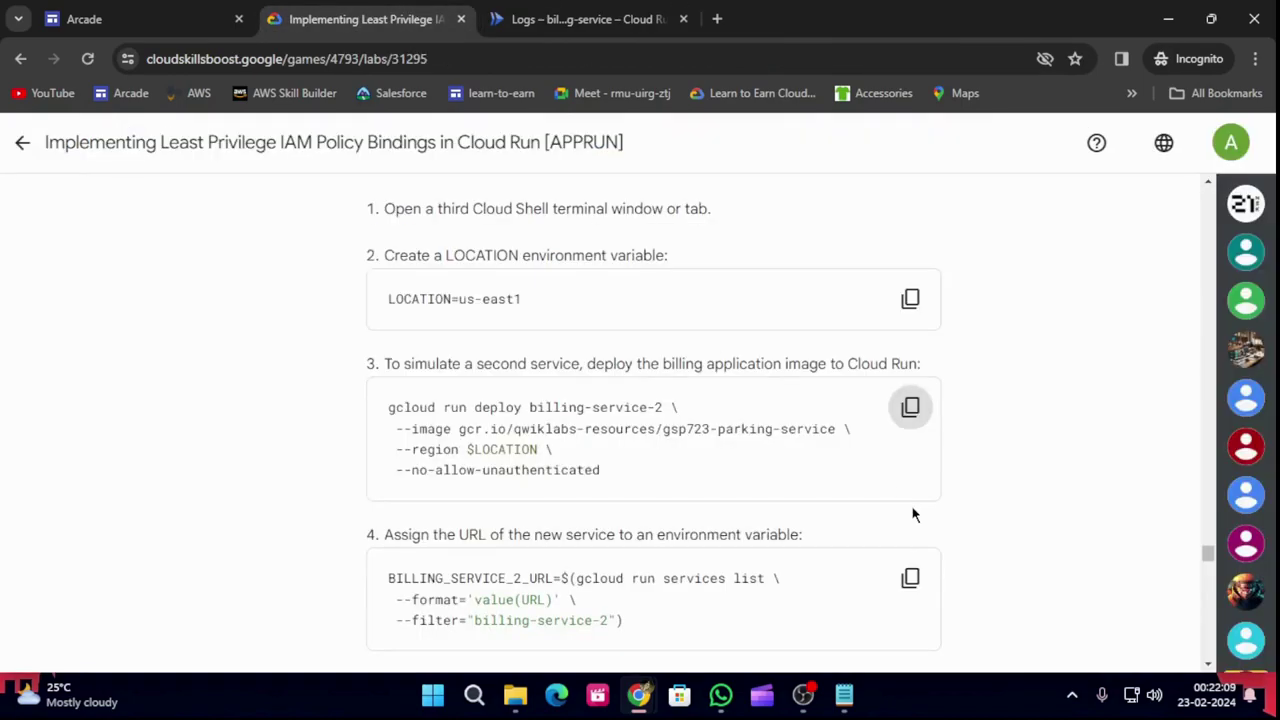
scroll(912, 514, down, 2)
click(910, 393)
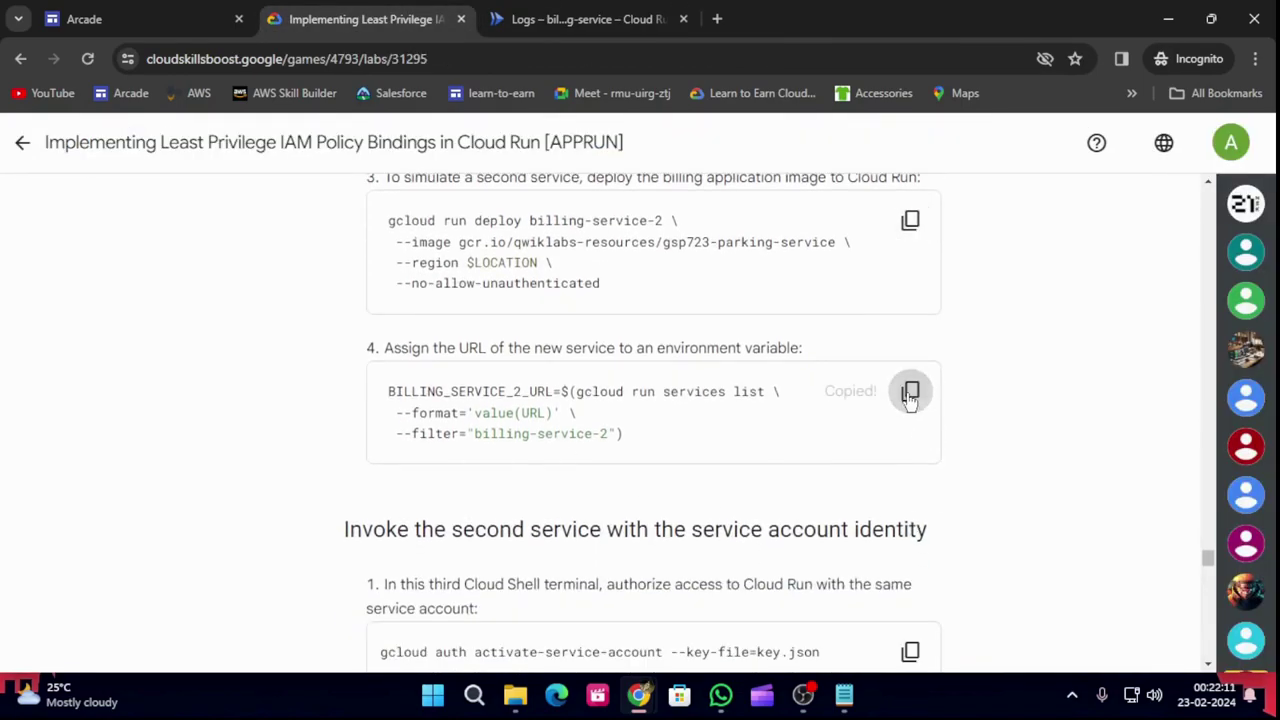
scroll(910, 395, down, 2)
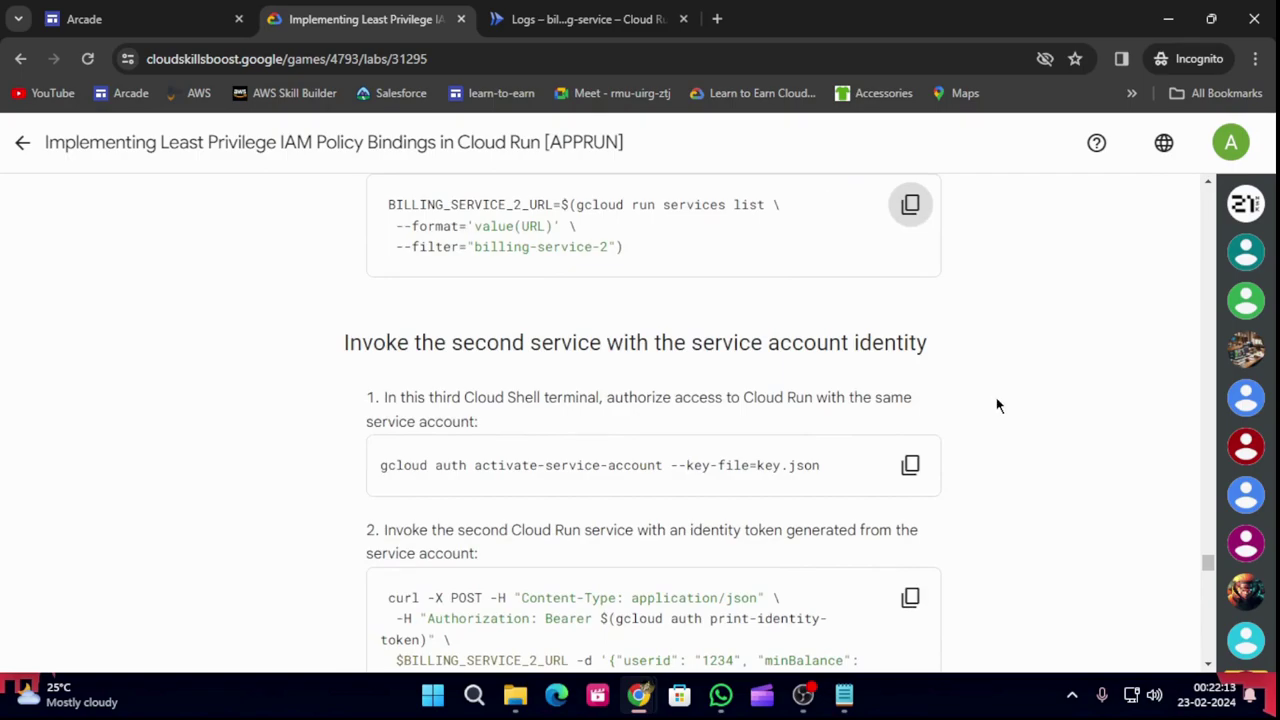
click(580, 19)
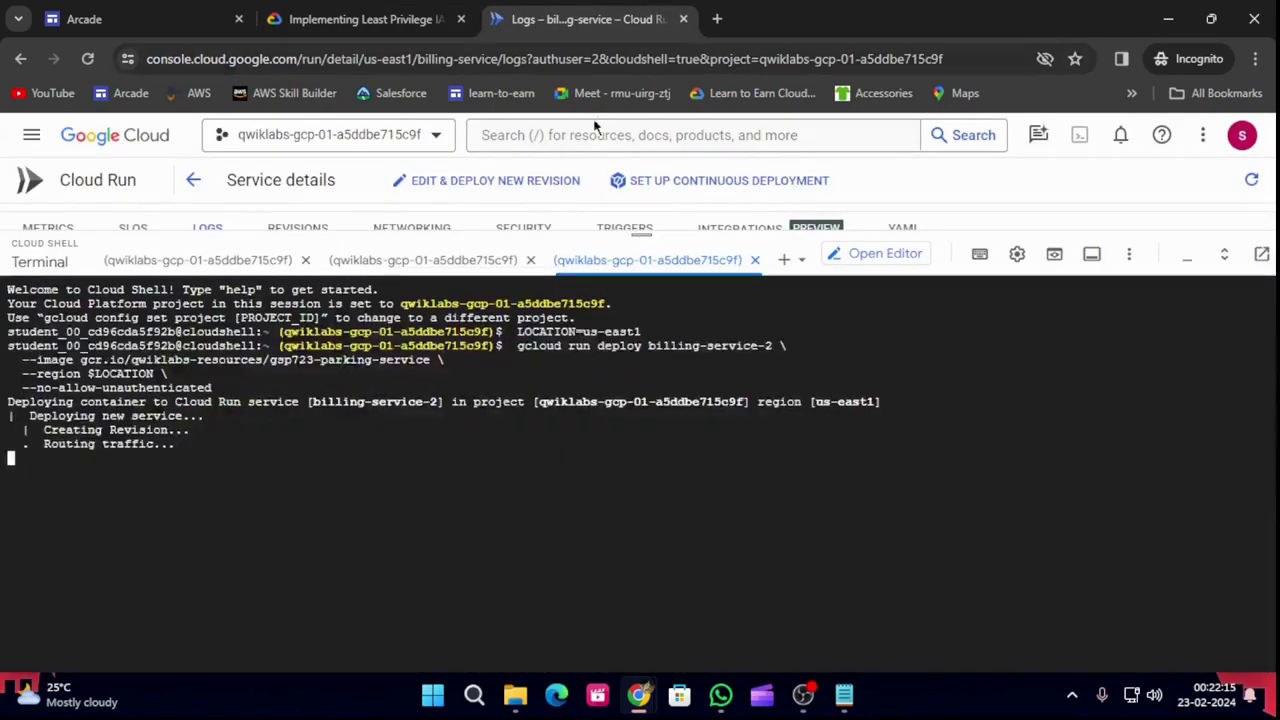
click(365, 8)
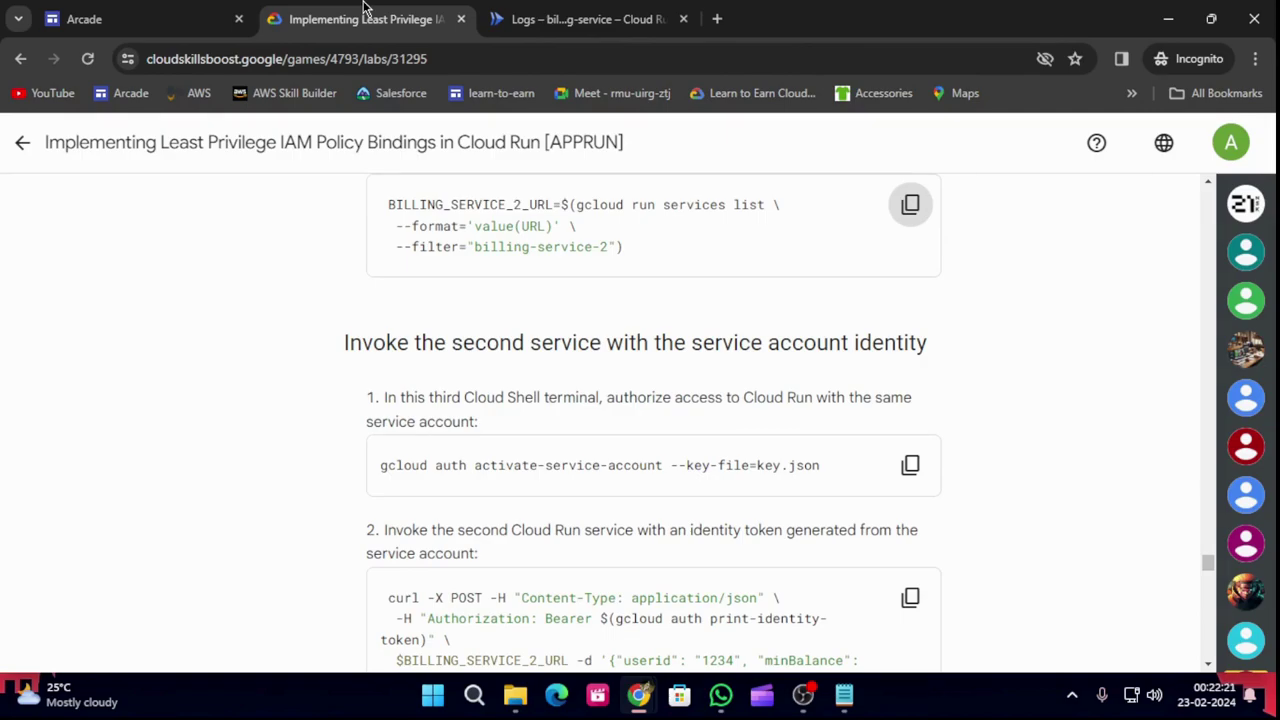
click(596, 15)
click(323, 12)
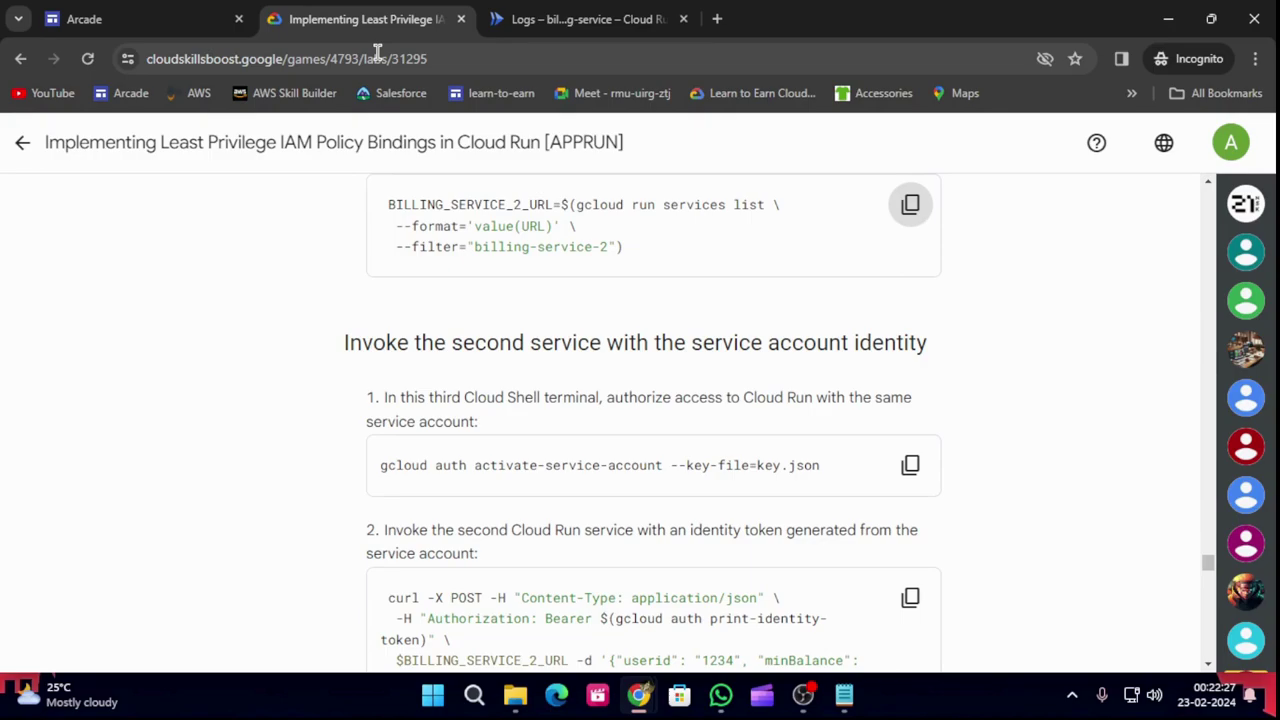
click(590, 18)
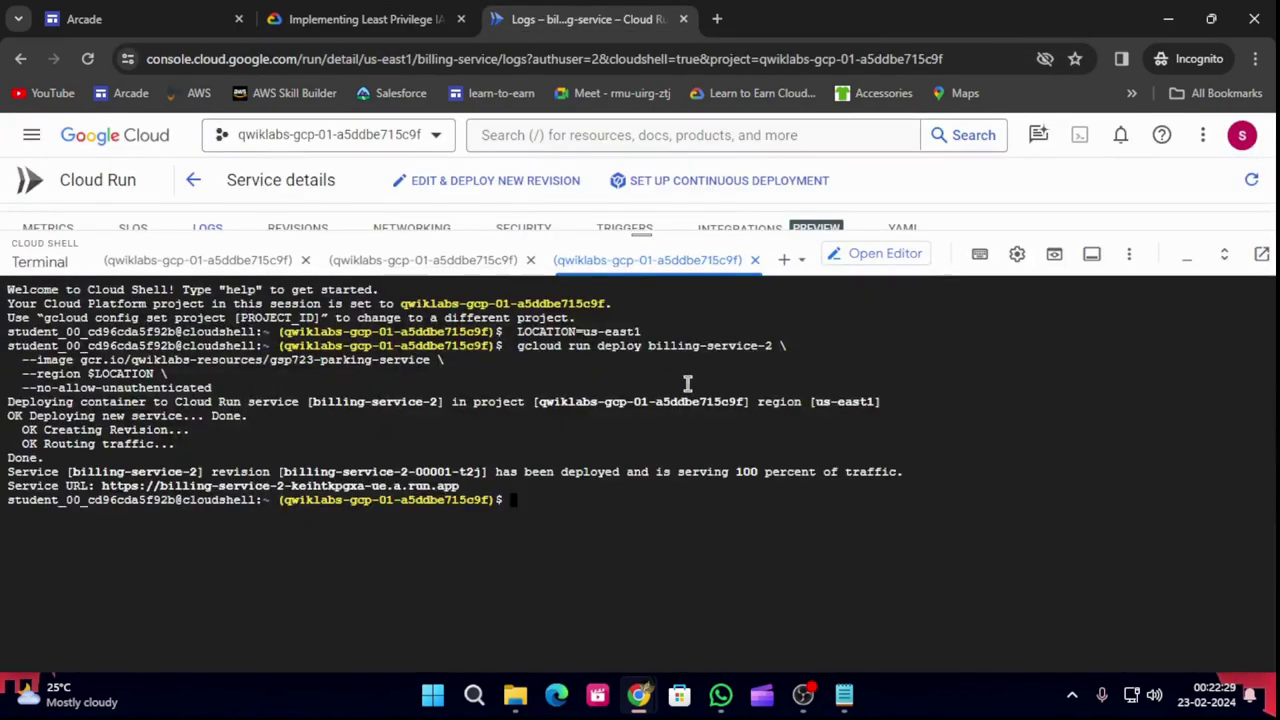
key(ctrl+v)
key(Return)
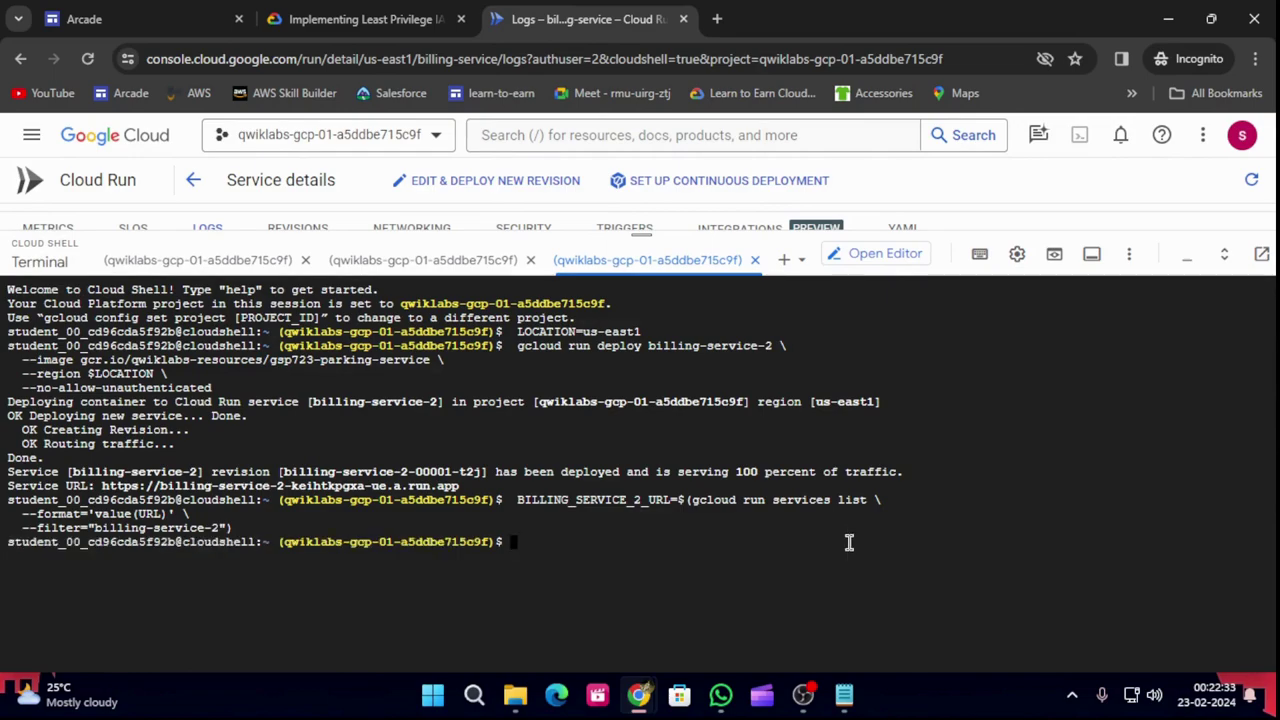
Authorize the third Cloud Shell terminal with the service account by running gcloud auth activate-service-account --key-file=key.json.
key(ctrl+shift+Tab)
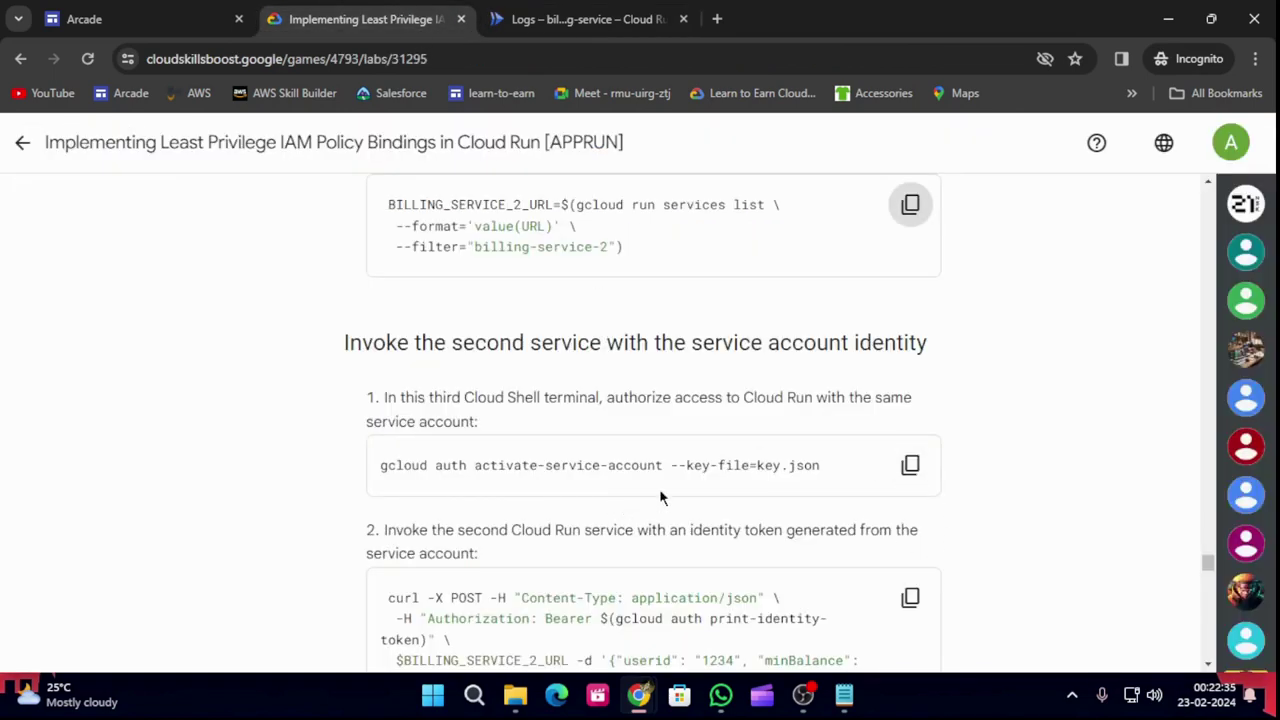
click(910, 465)
click(606, 8)
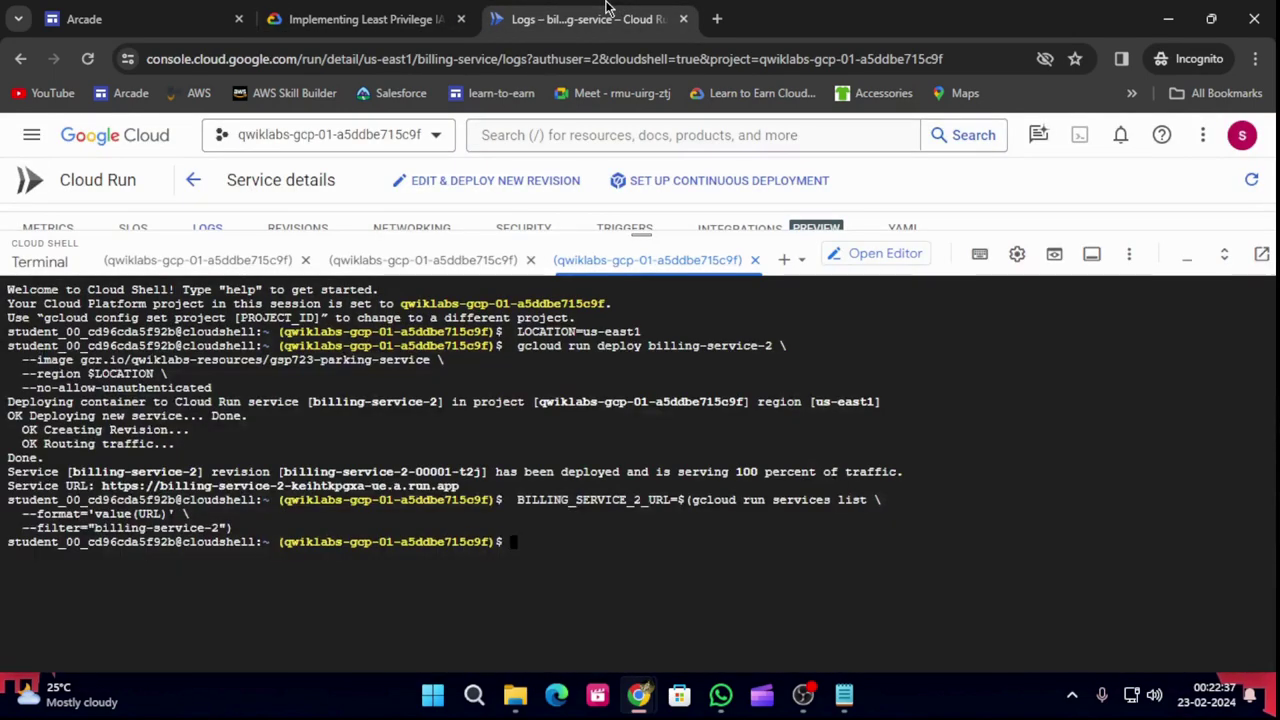
key(ctrl+v)
key(Return)
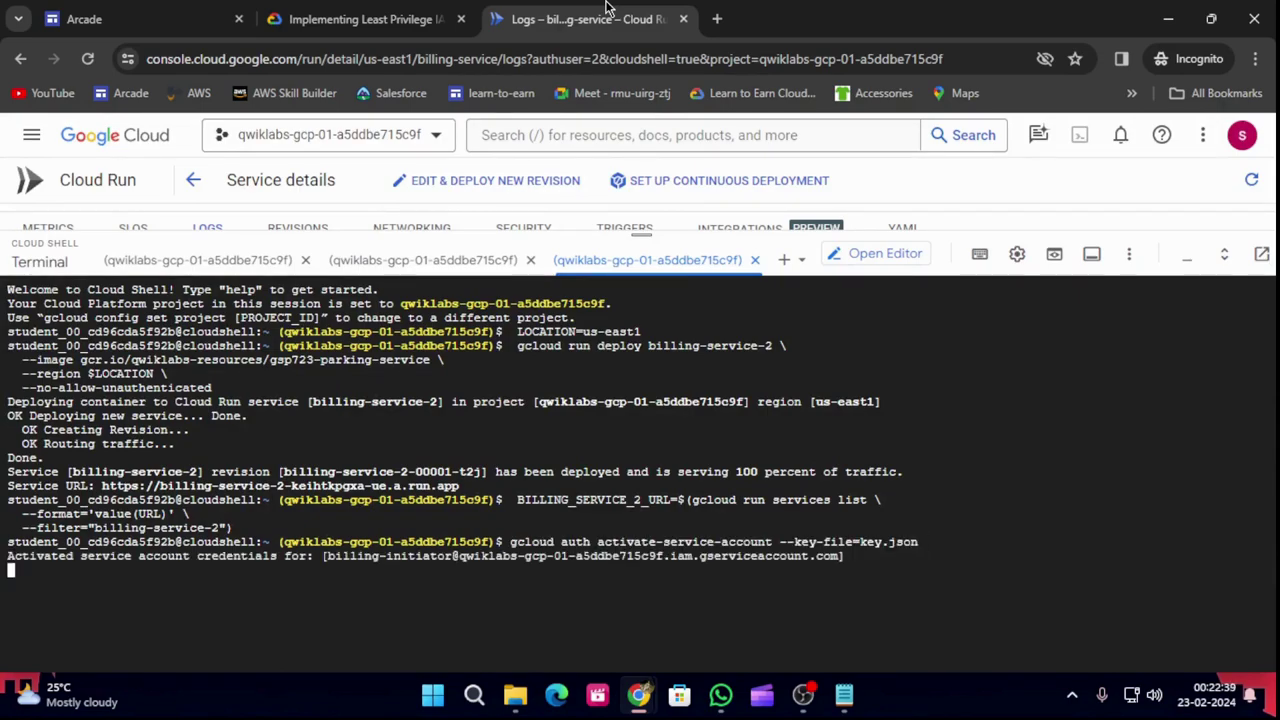
Run the lab's identity-token curl POST to $BILLING_SERVICE_2_URL with userid 1234 and minBalance 900 in the second Cloud Shell terminal.
click(355, 12)
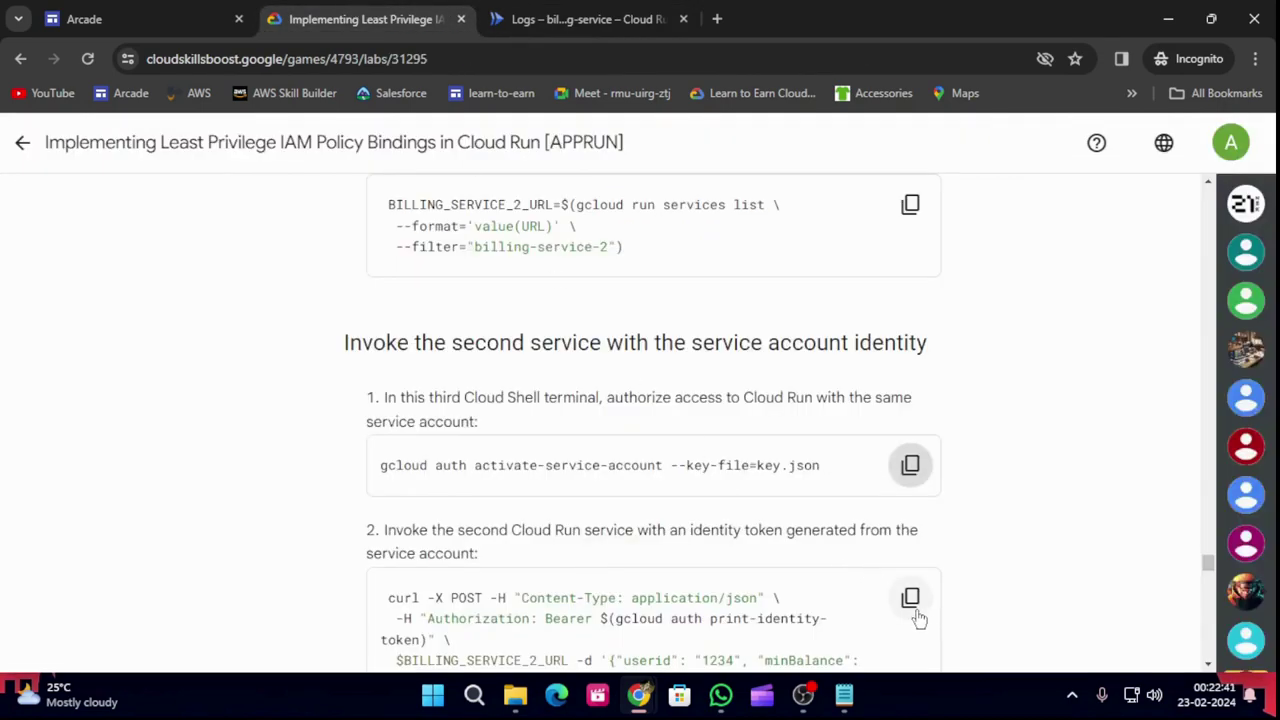
scroll(918, 618, down, 3)
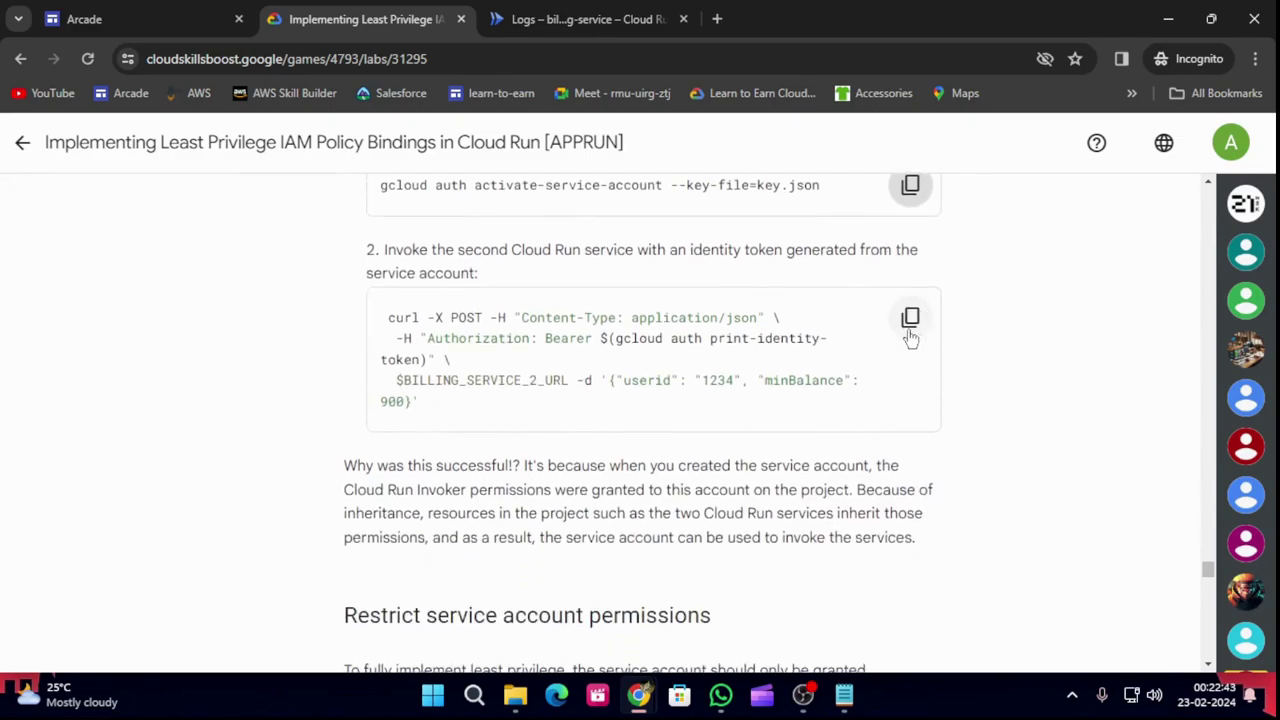
click(910, 334)
click(555, 20)
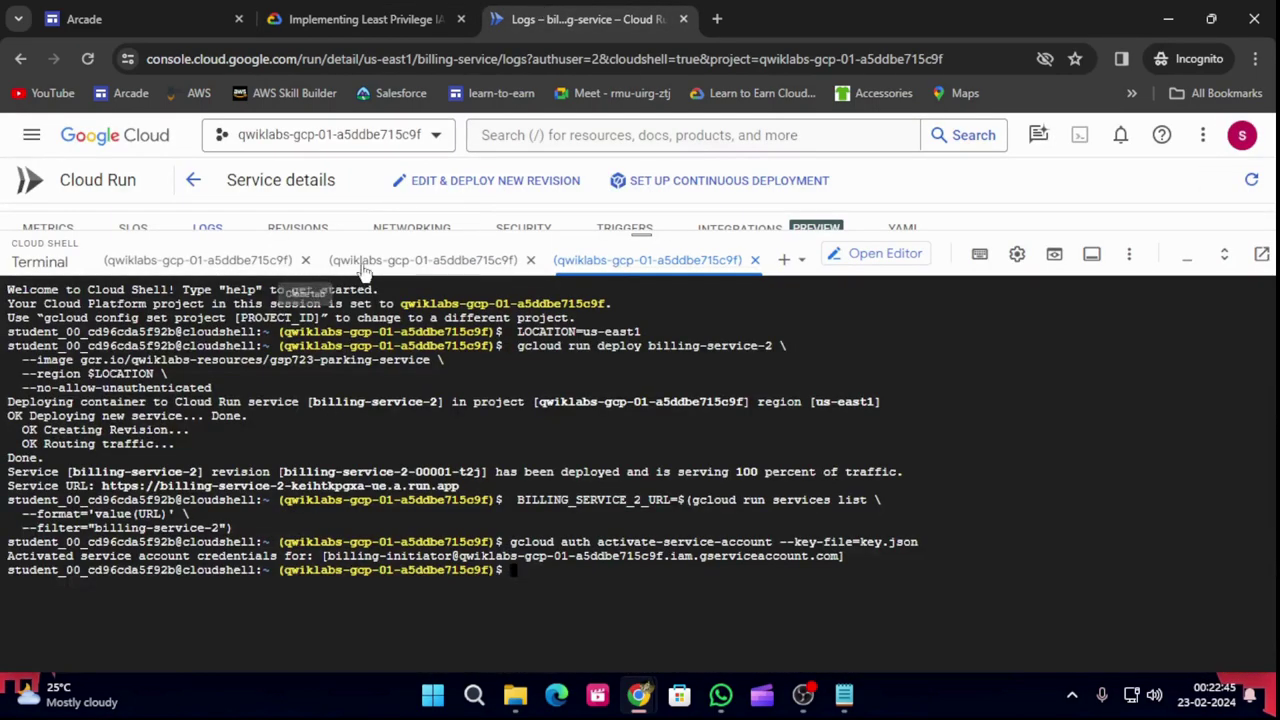
click(450, 262)
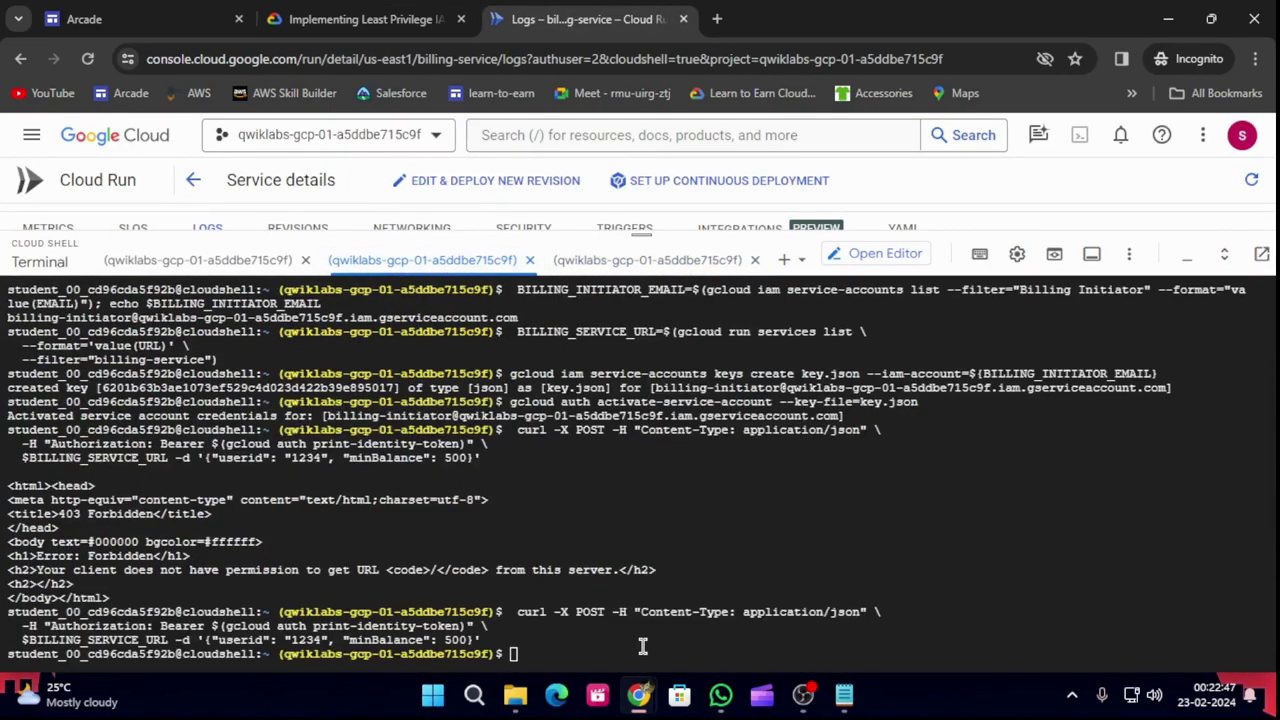
key(ctrl+v)
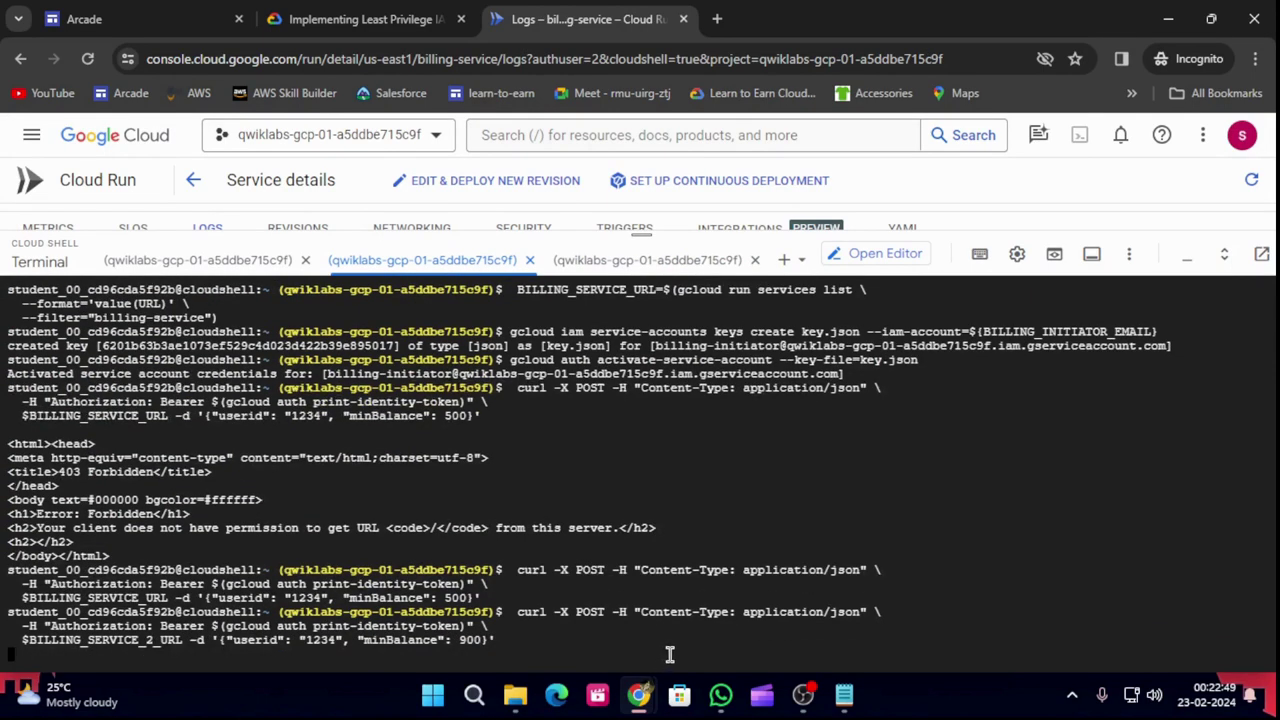
In the first Cloud Shell terminal, save the Billing Initiator service account's email in BILLING_INITIATOR_EMAIL and echo it, using the lab's command.
click(355, 17)
scroll(728, 537, down, 4)
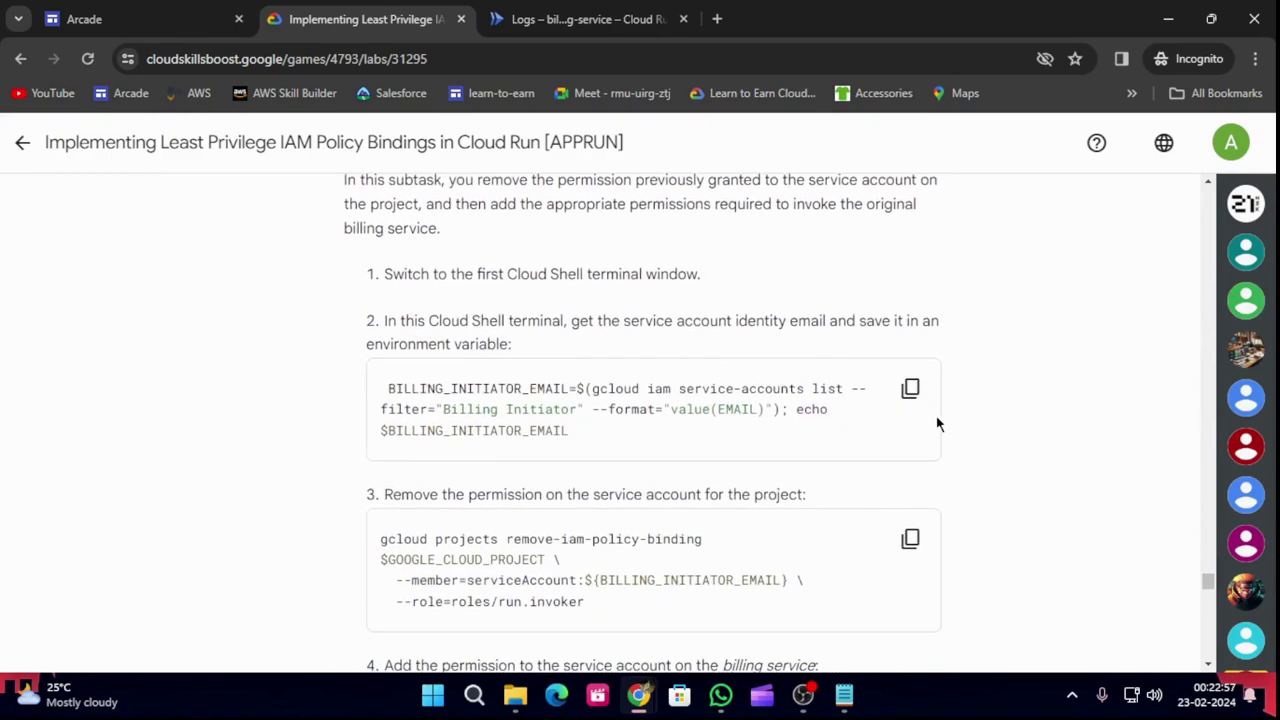
click(910, 388)
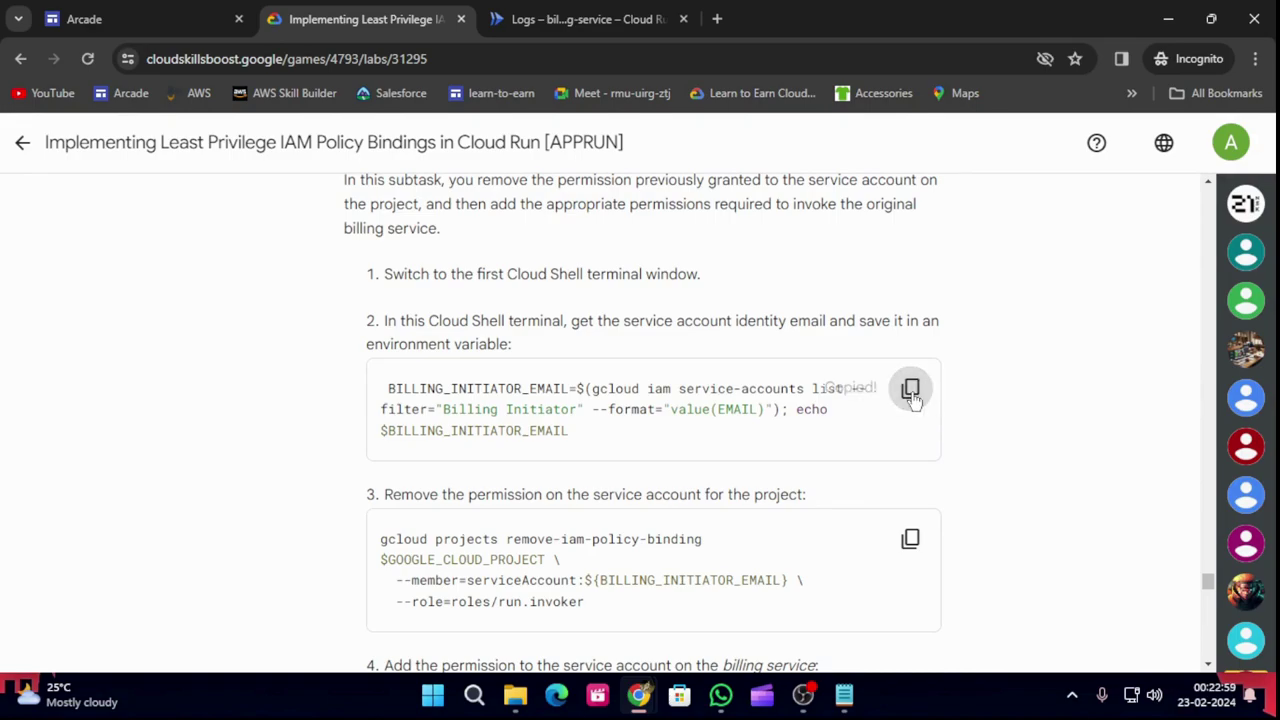
click(580, 18)
click(212, 262)
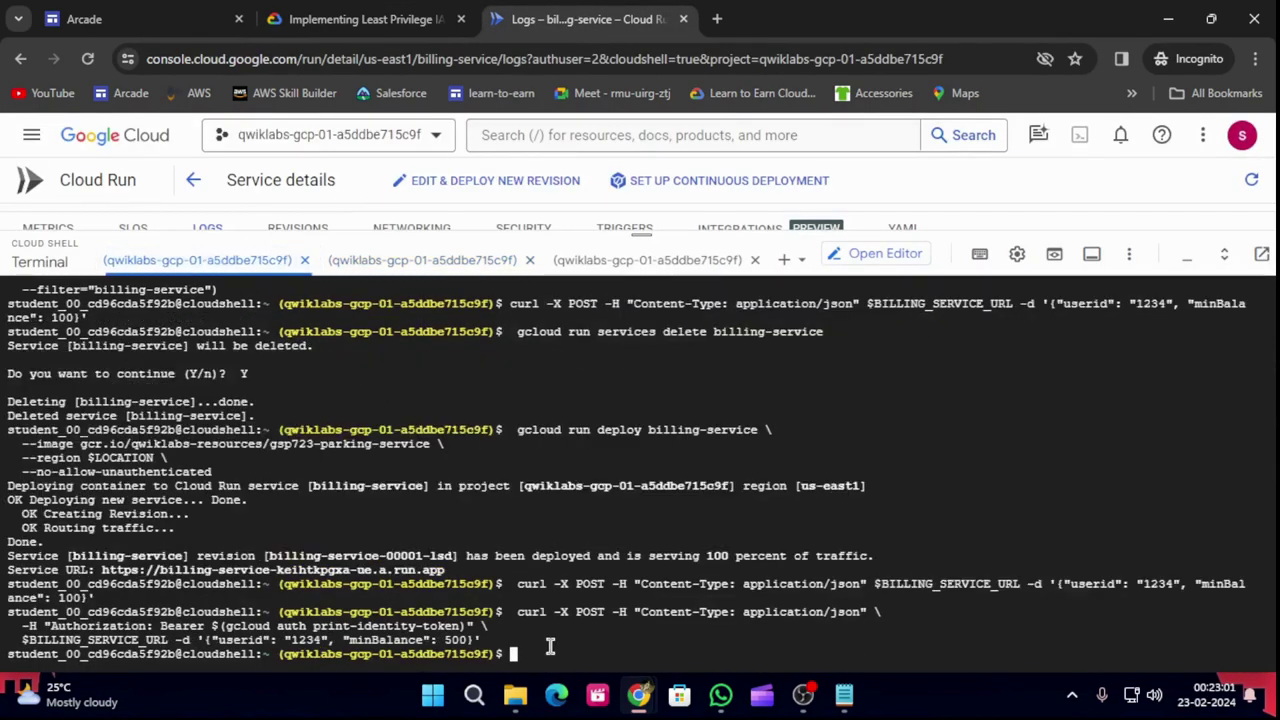
key(ctrl+v)
key(Return)
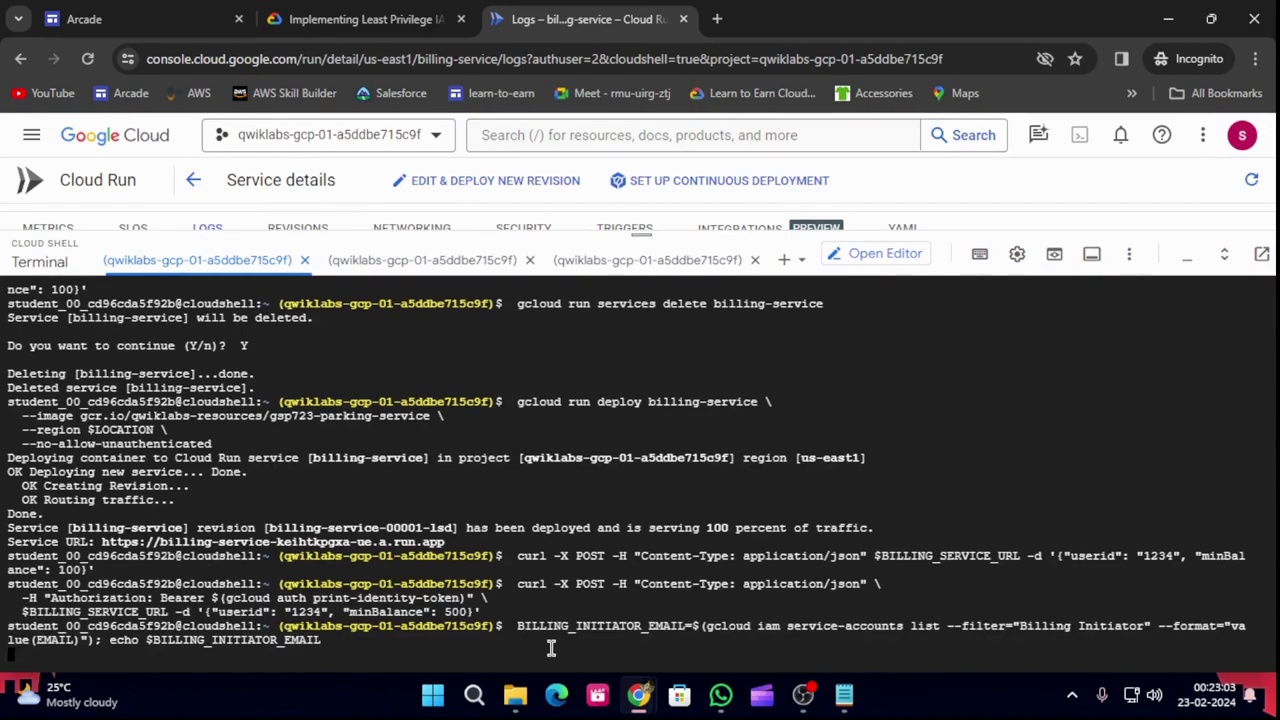
Remove the project-level roles/run.invoker binding from the BILLING_INITIATOR_EMAIL service account with the lab's gcloud projects remove-iam-policy-binding command.
click(362, 10)
scroll(926, 563, down, 2)
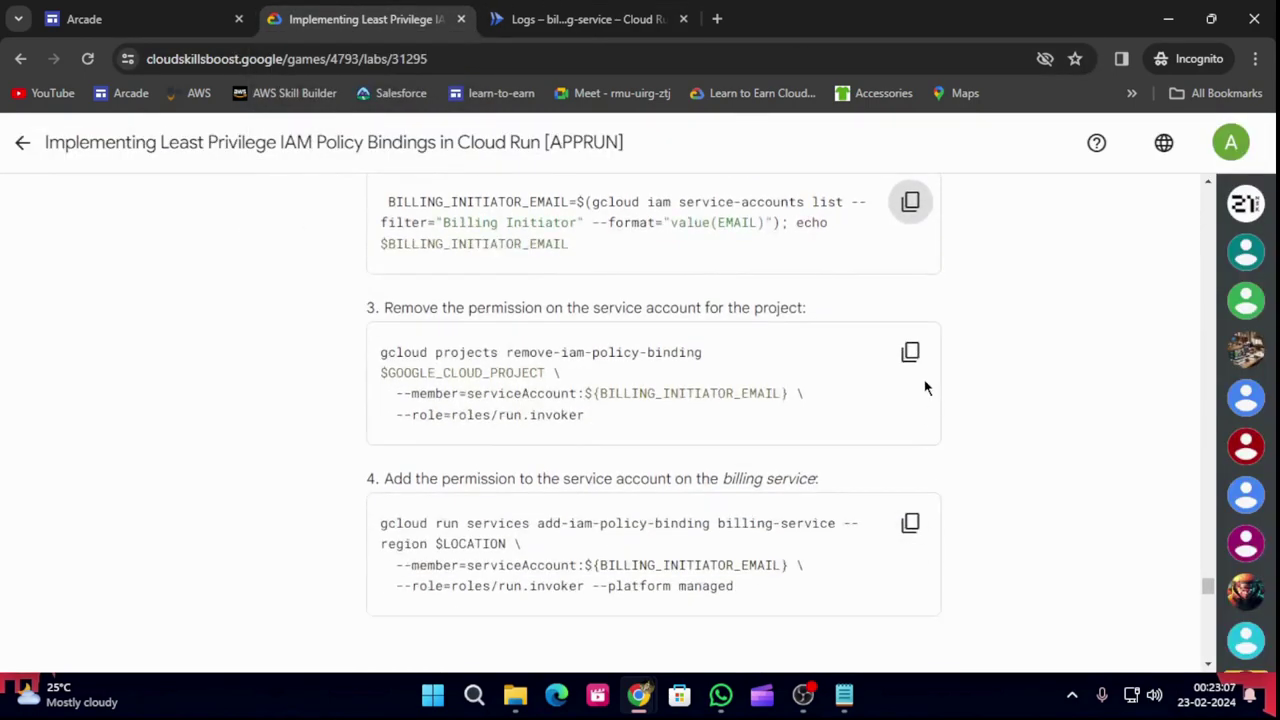
click(916, 364)
click(563, 14)
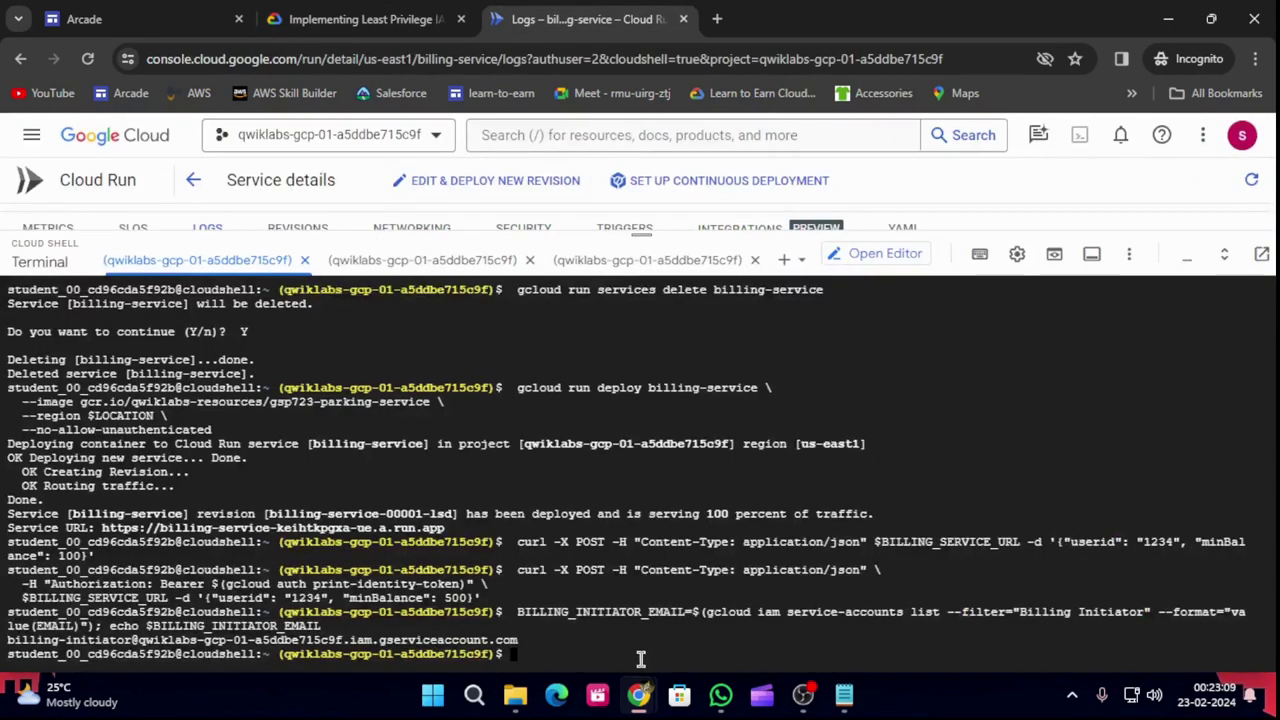
key(ctrl+v)
Grant the BILLING_INITIATOR_EMAIL service account roles/run.invoker on billing-service in $LOCATION with the lab's gcloud run services add-iam-policy-binding command.
click(338, 12)
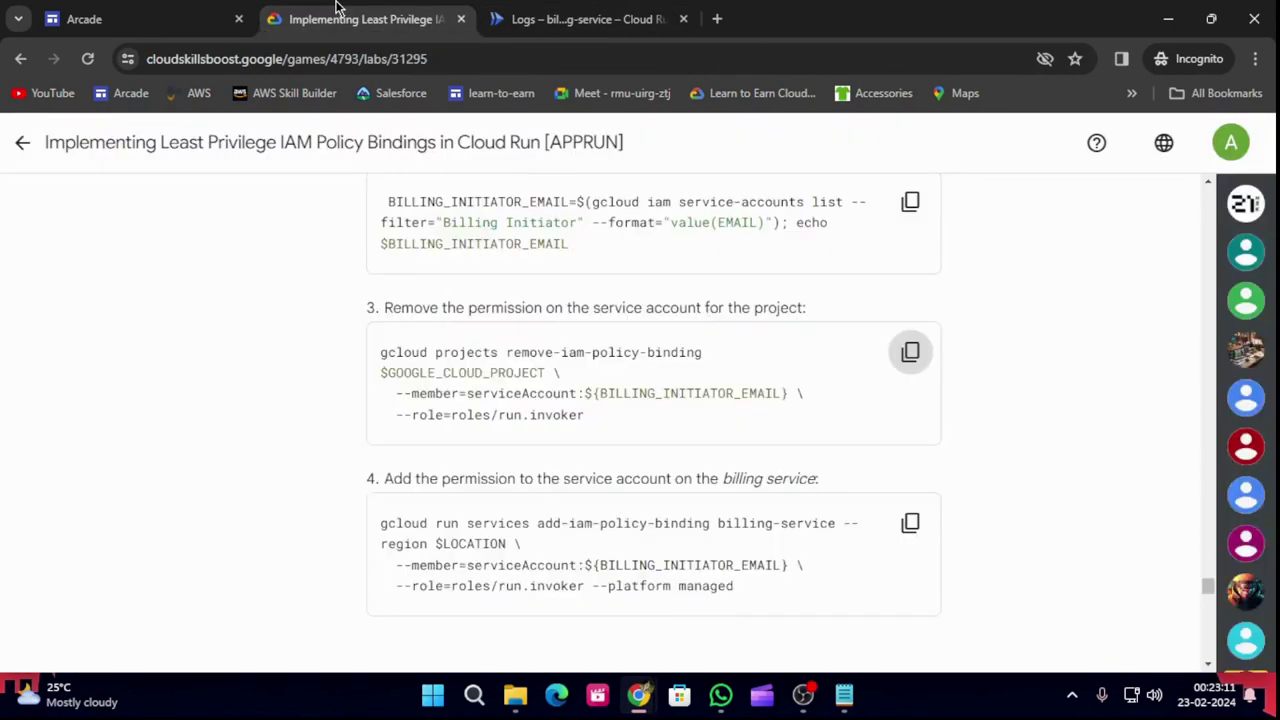
scroll(935, 420, down, 1)
click(910, 428)
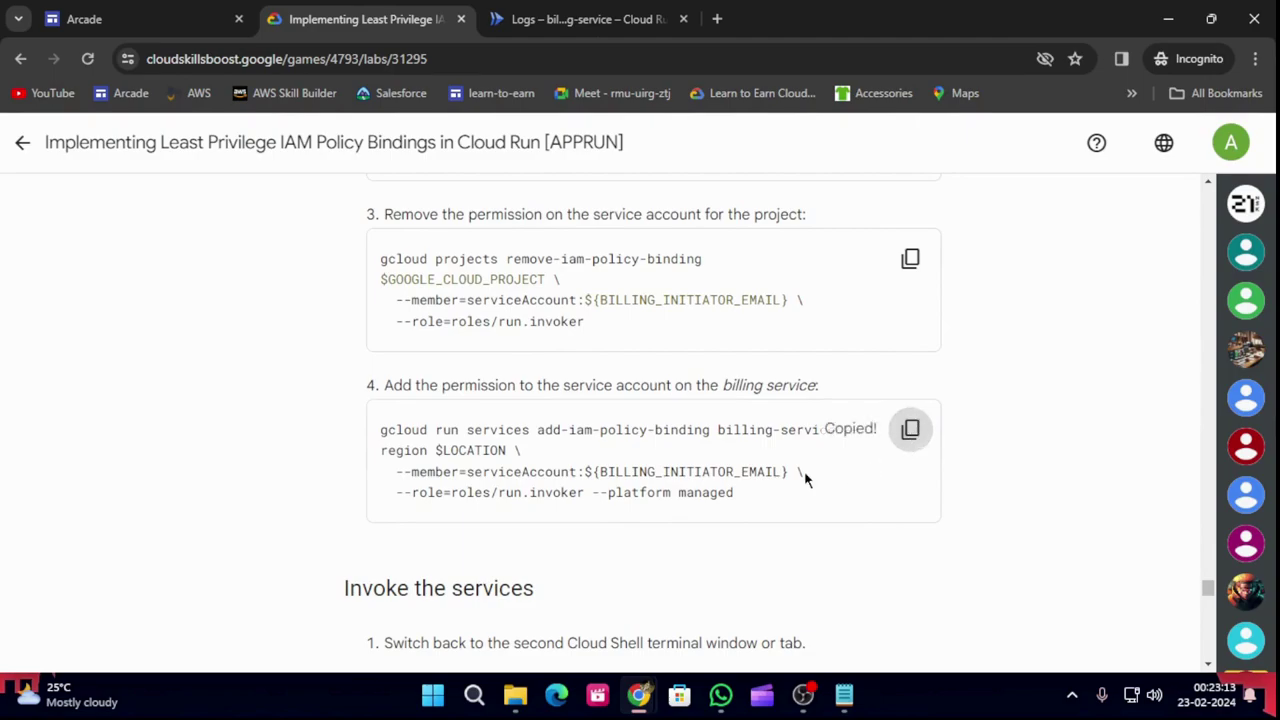
scroll(806, 478, down, 2)
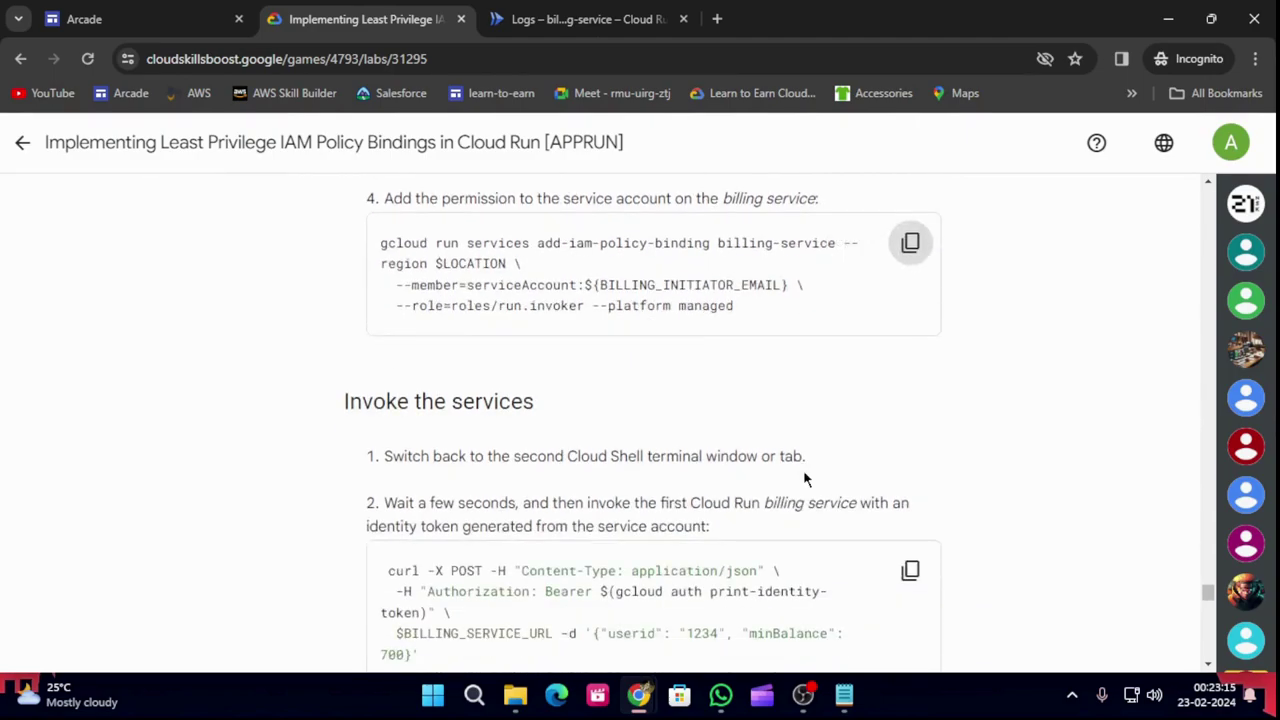
click(575, 10)
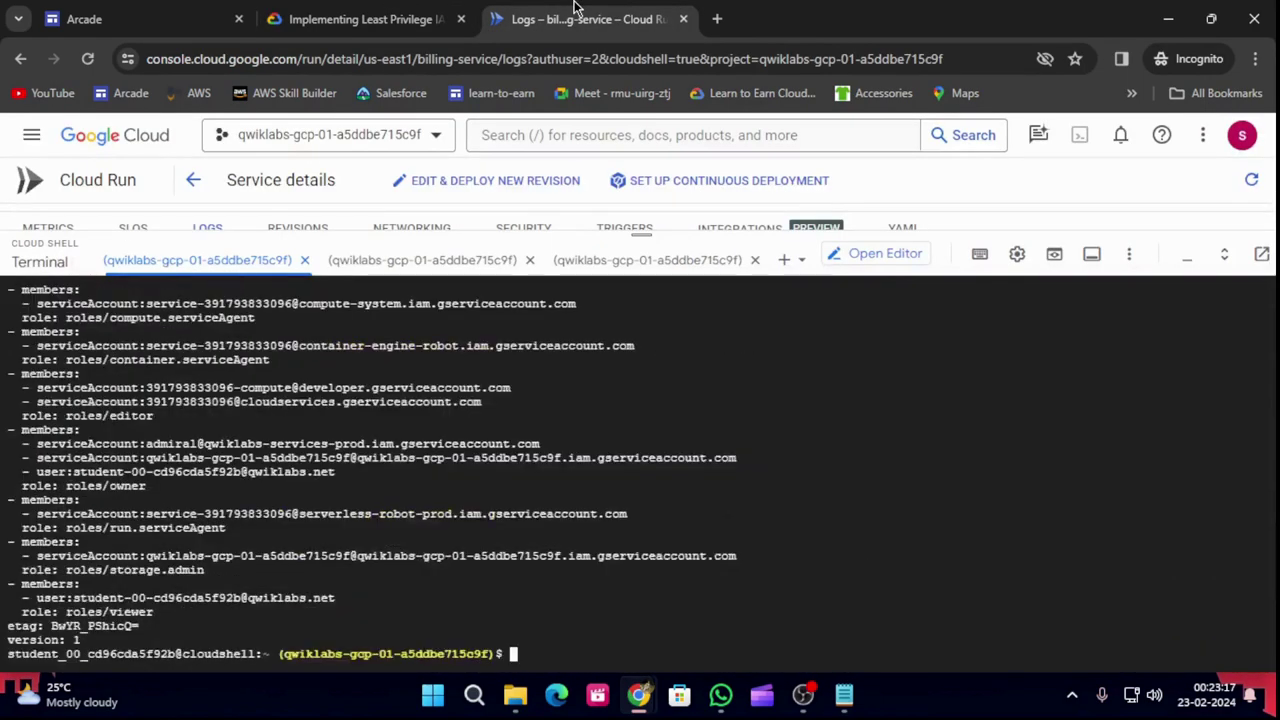
key(ctrl+v)
key(Return)
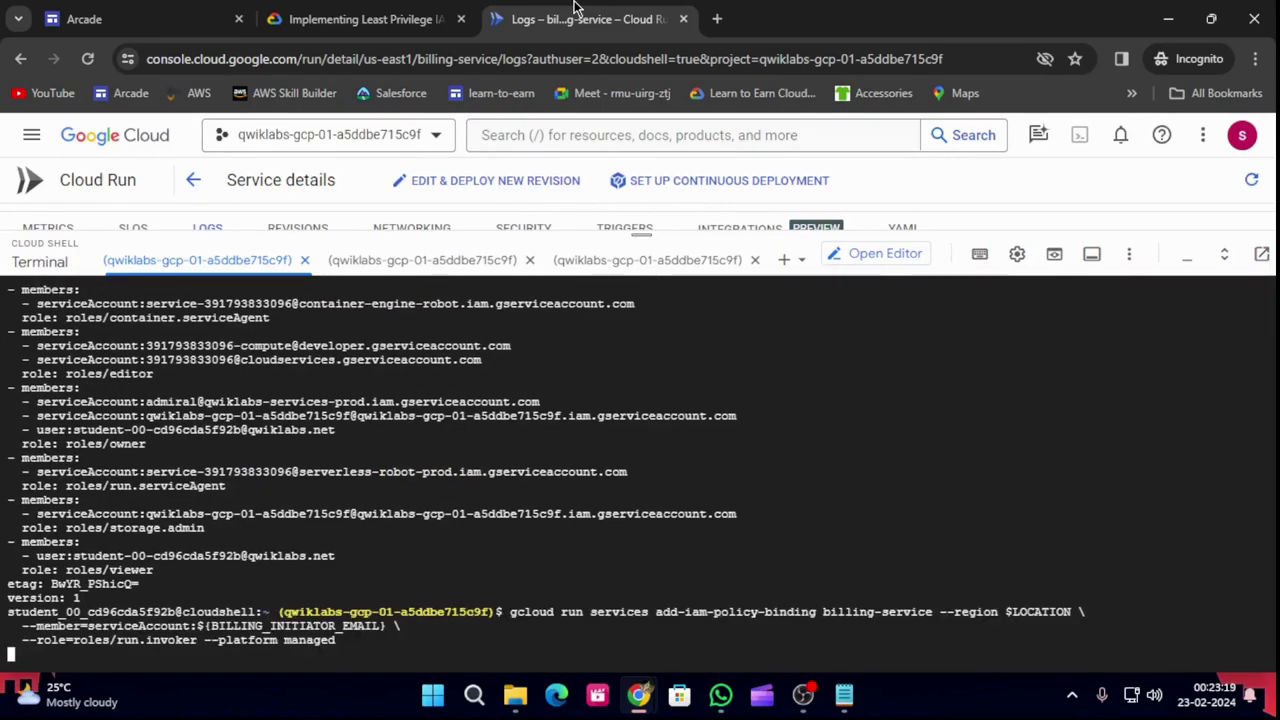
In the second Cloud Shell terminal, run the lab's identity-token curl POST to $BILLING_SERVICE_URL with userid 1234 and minBalance 700.
click(381, 8)
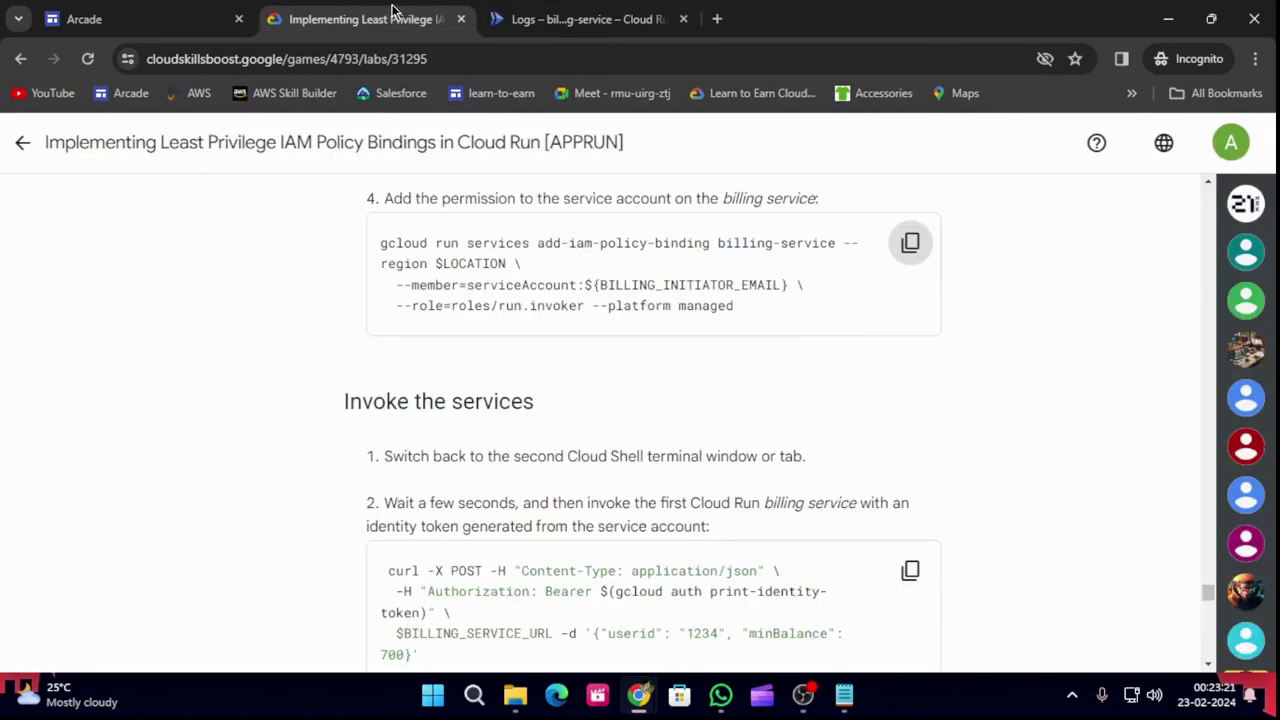
scroll(853, 380, down, 2)
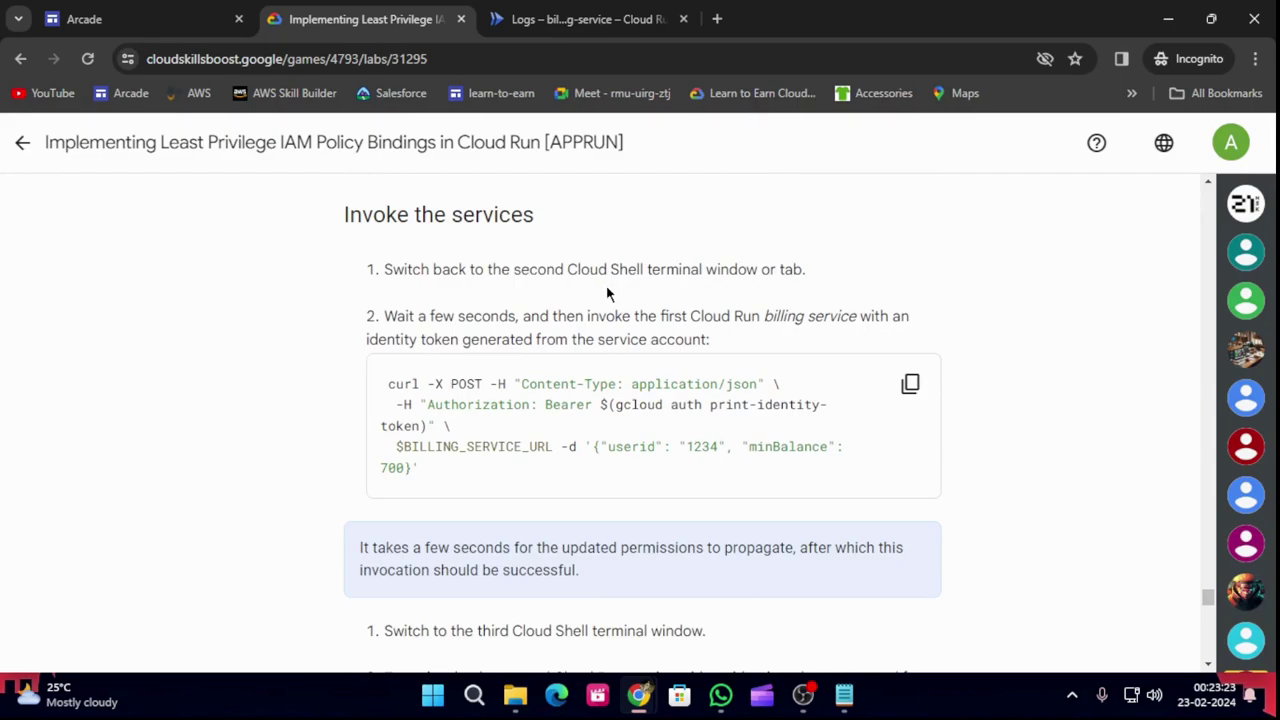
click(911, 386)
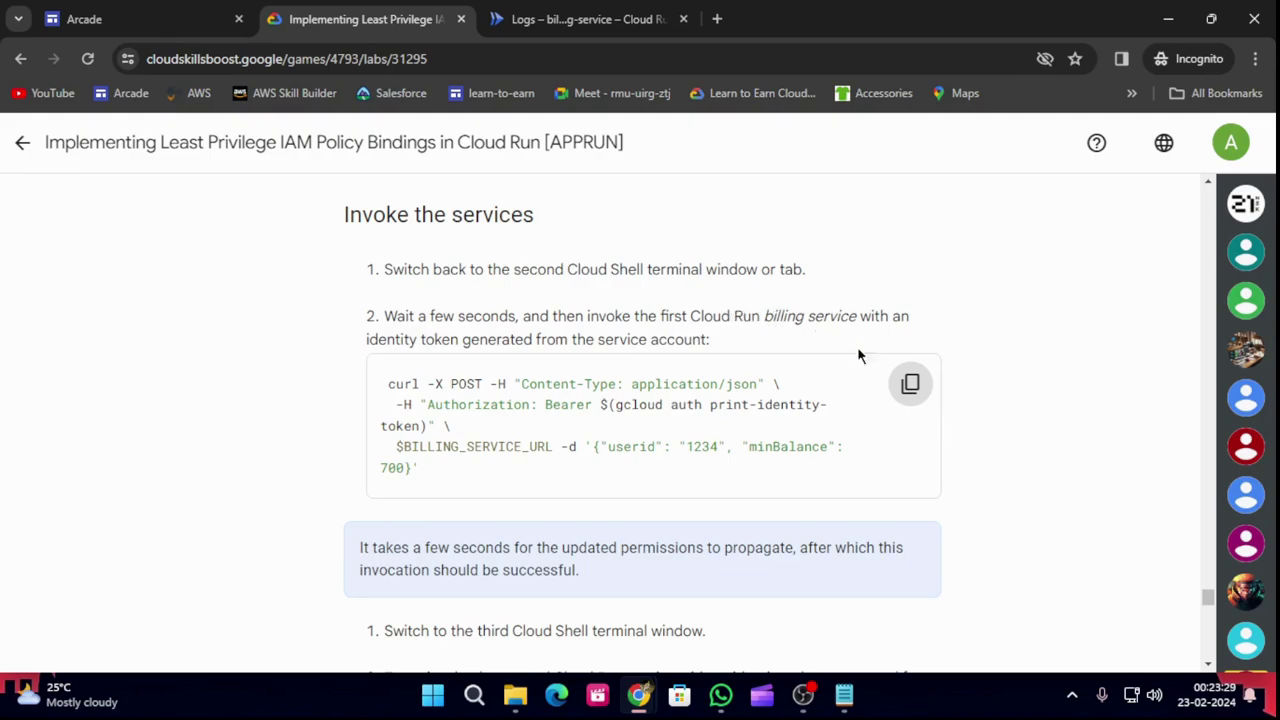
click(910, 384)
scroll(899, 390, down, 2)
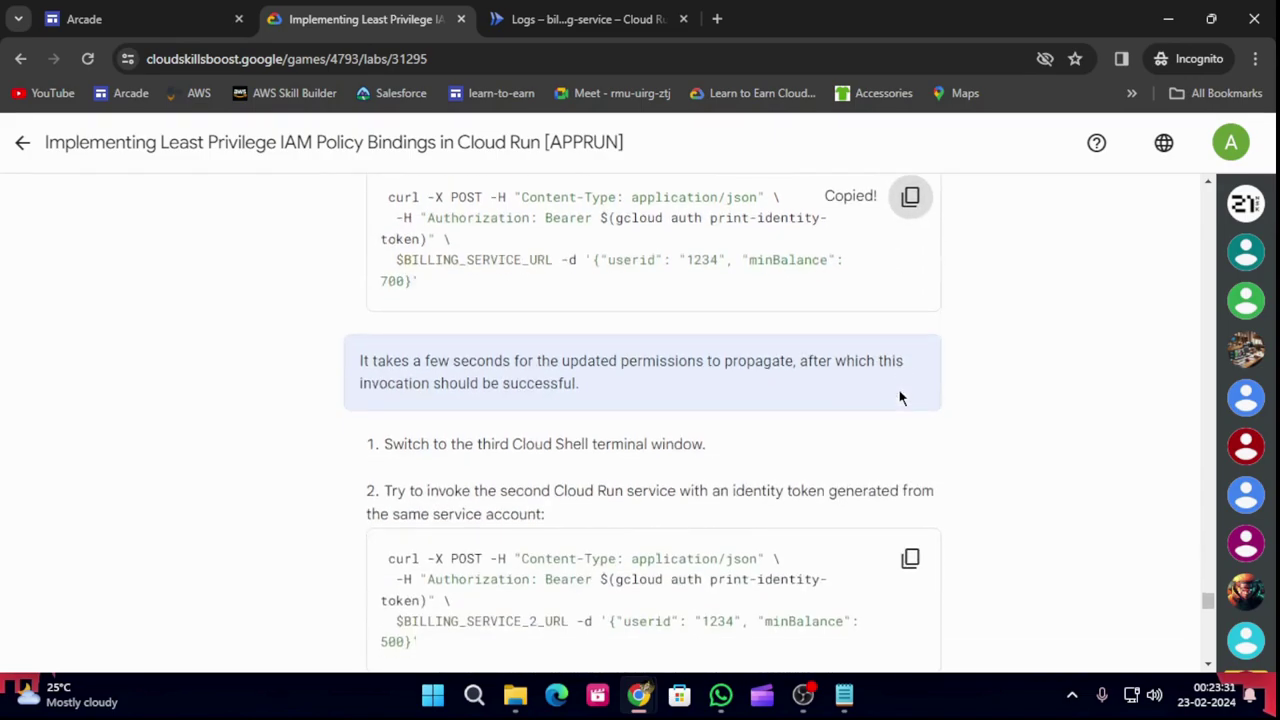
click(578, 19)
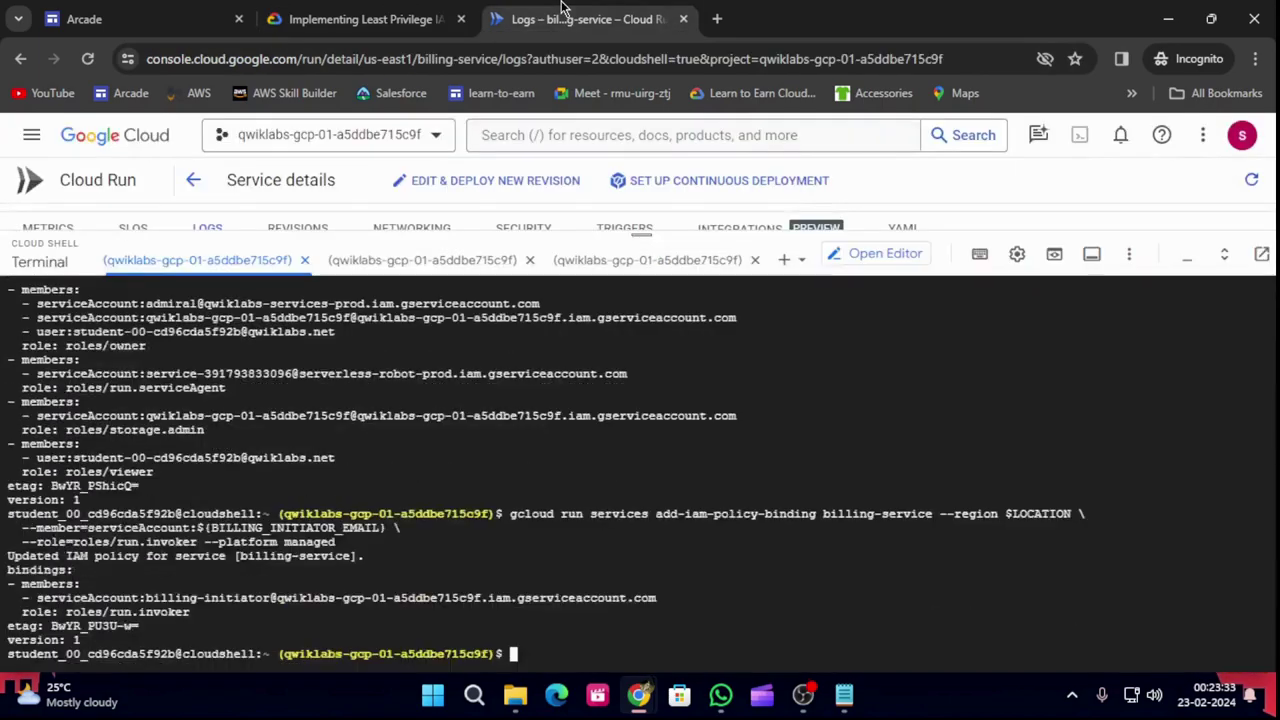
click(428, 261)
click(575, 647)
key(ctrl+v)
key(Return)
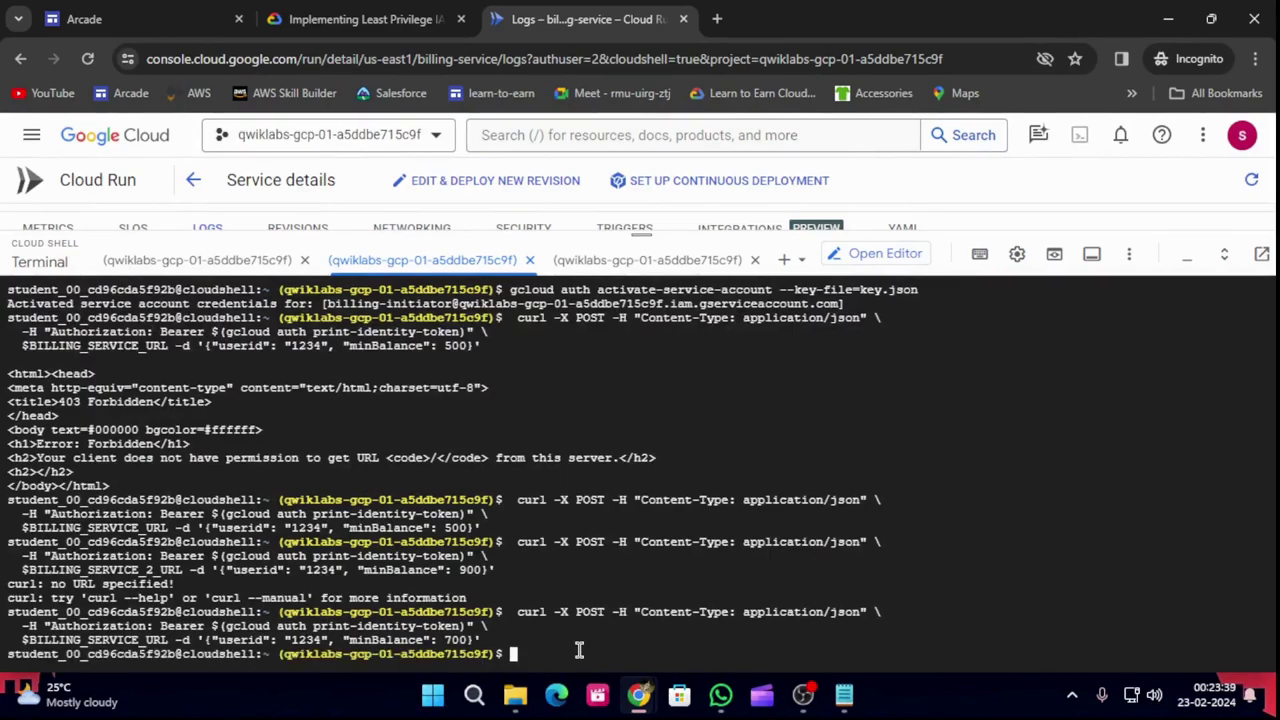
In the third Cloud Shell terminal, run the lab's identity-token curl POST to $BILLING_SERVICE_2_URL with userid 1234 and minBalance 500.
click(313, 6)
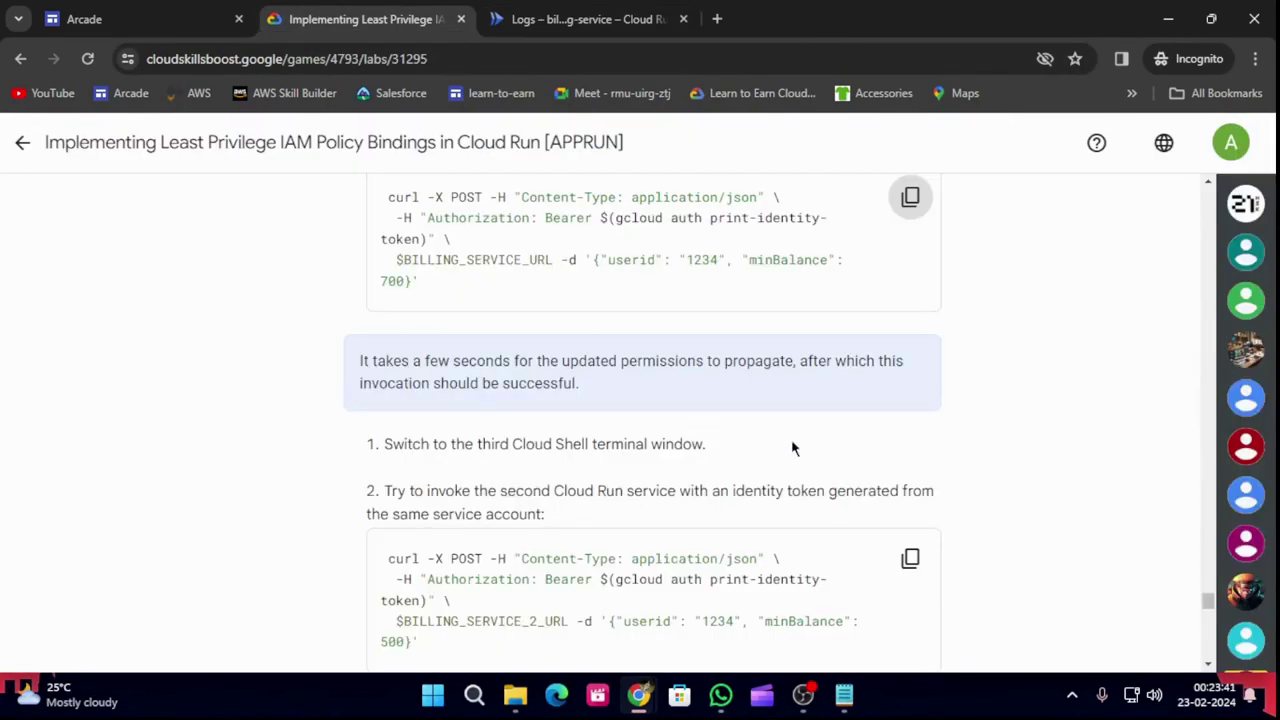
scroll(677, 450, down, 1)
click(907, 481)
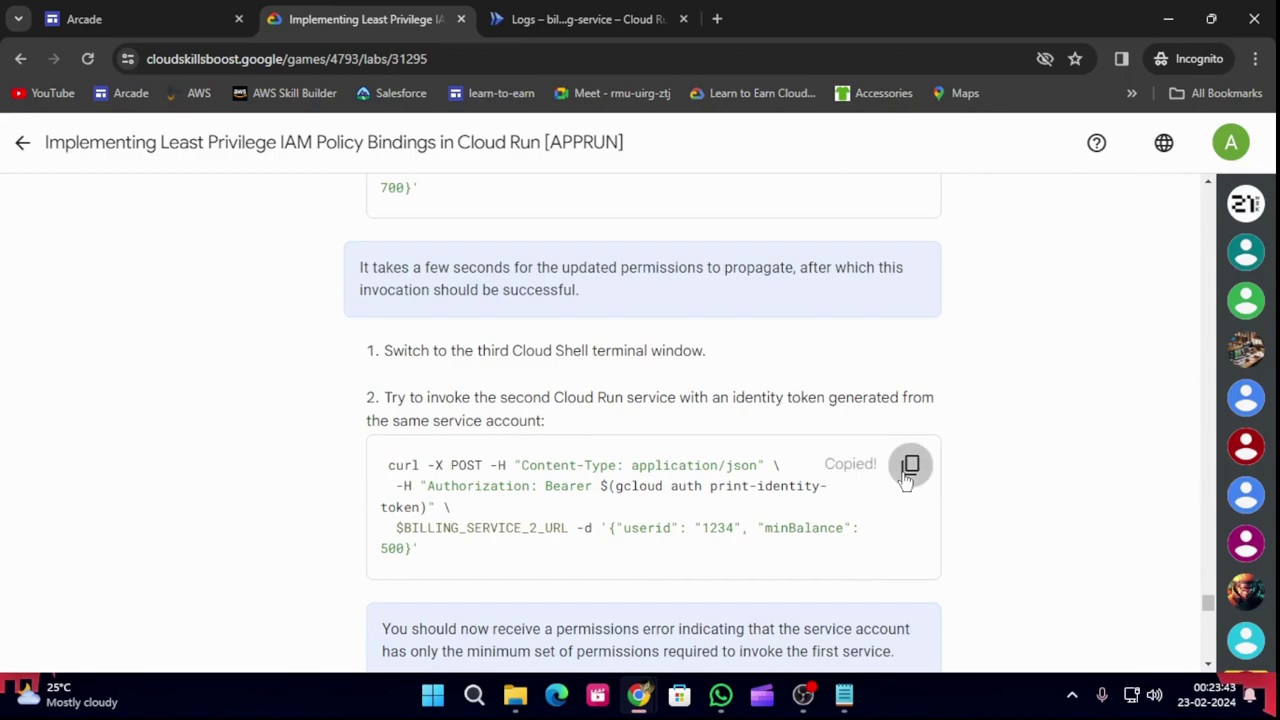
scroll(910, 486, down, 3)
key(ctrl+Tab)
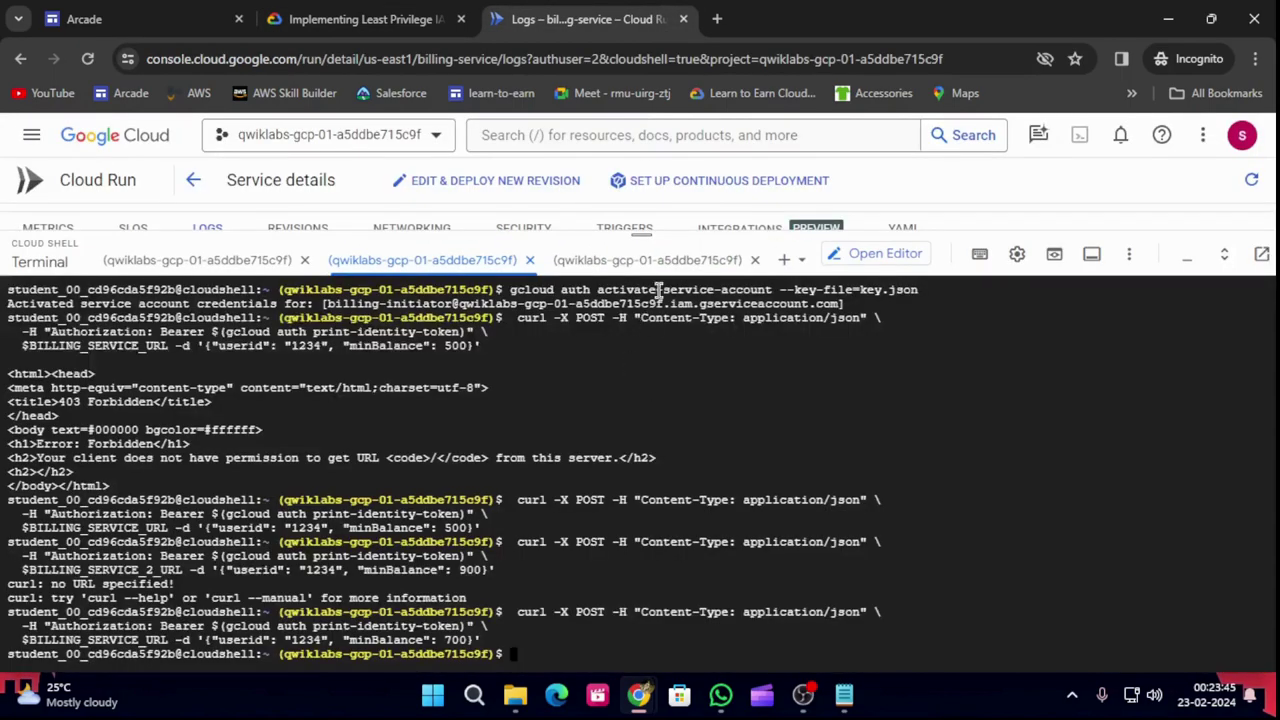
click(706, 262)
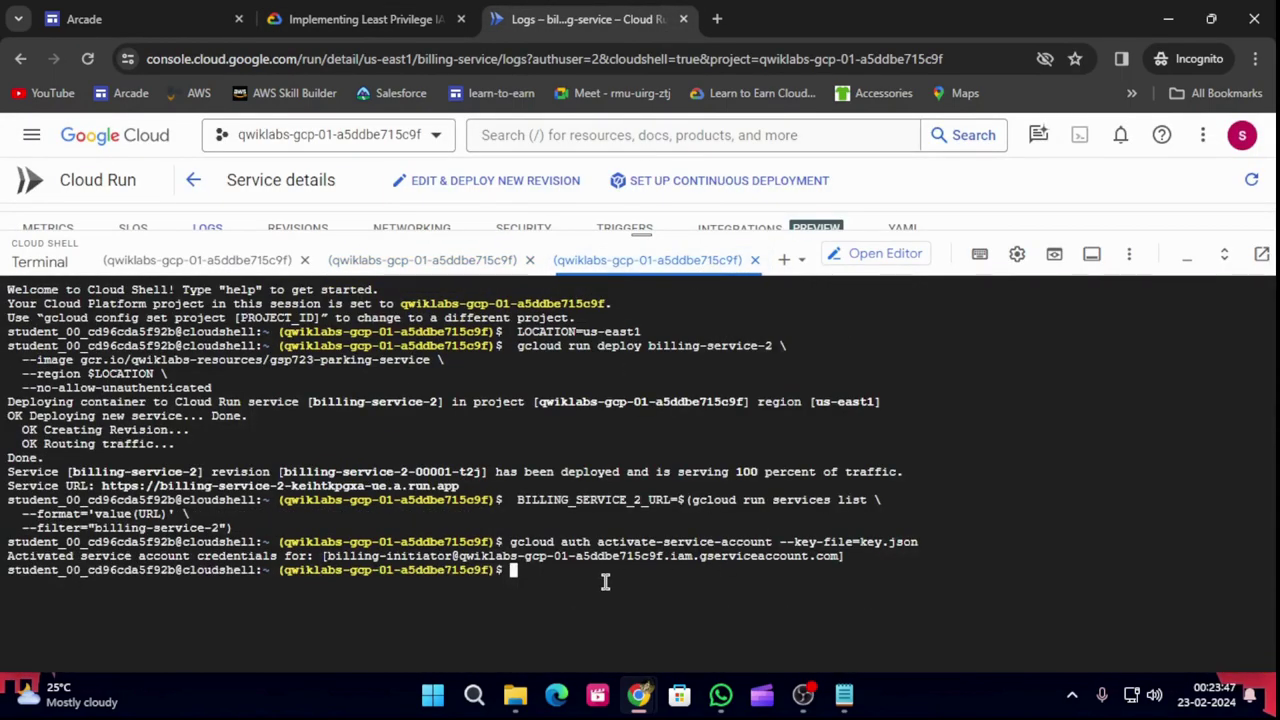
key(ctrl+v)
key(Return)
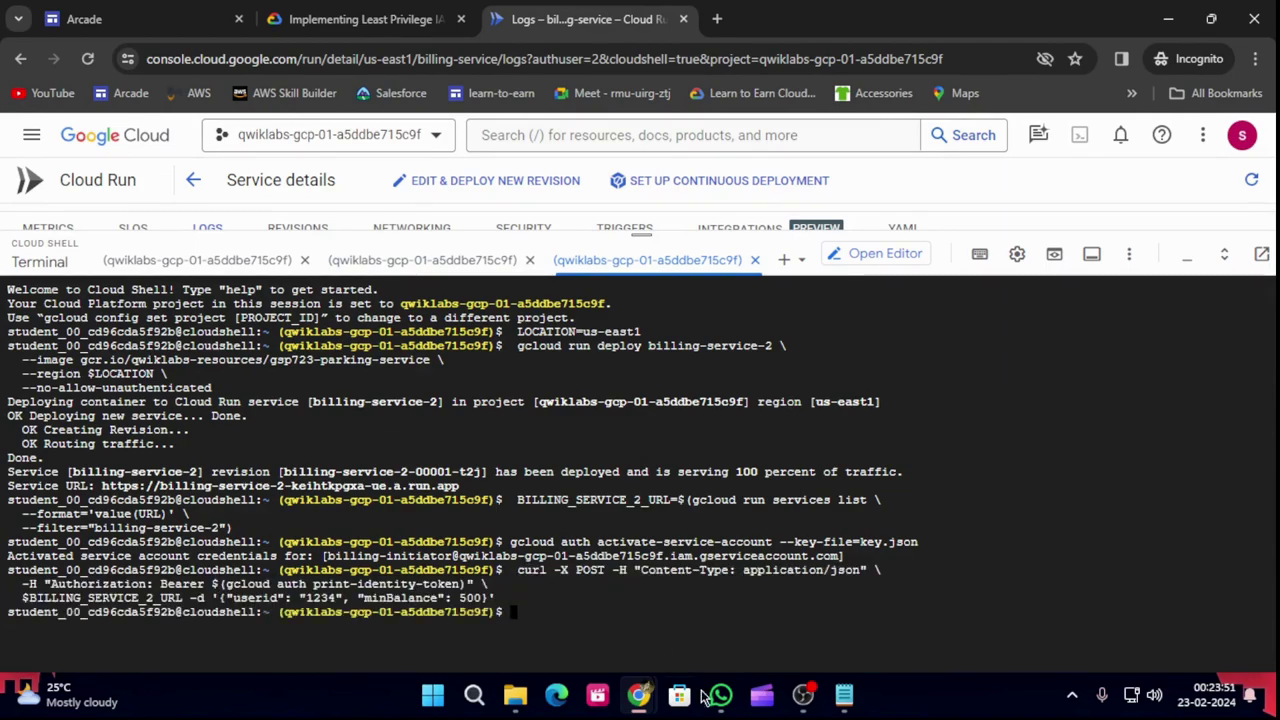
Check the lab progress for the task "Use least privilege to invoke a Cloud Run service".
click(305, 20)
click(562, 538)
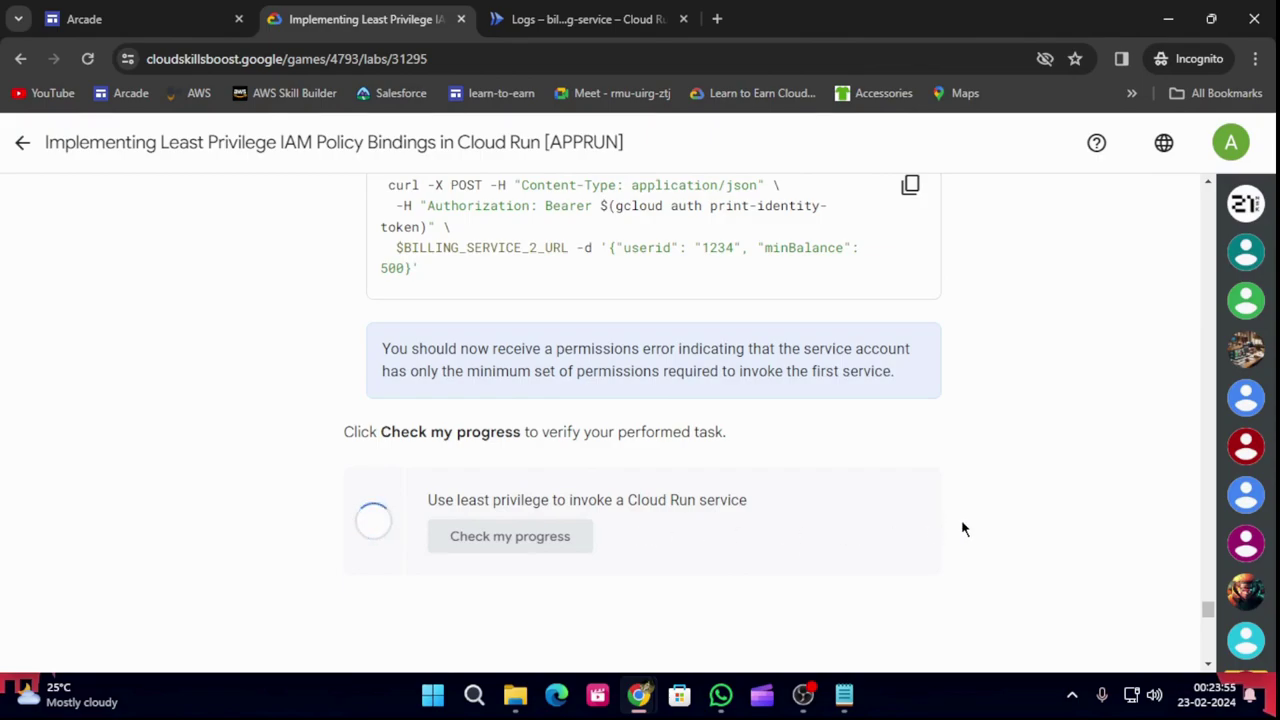
scroll(964, 529, down, 4)
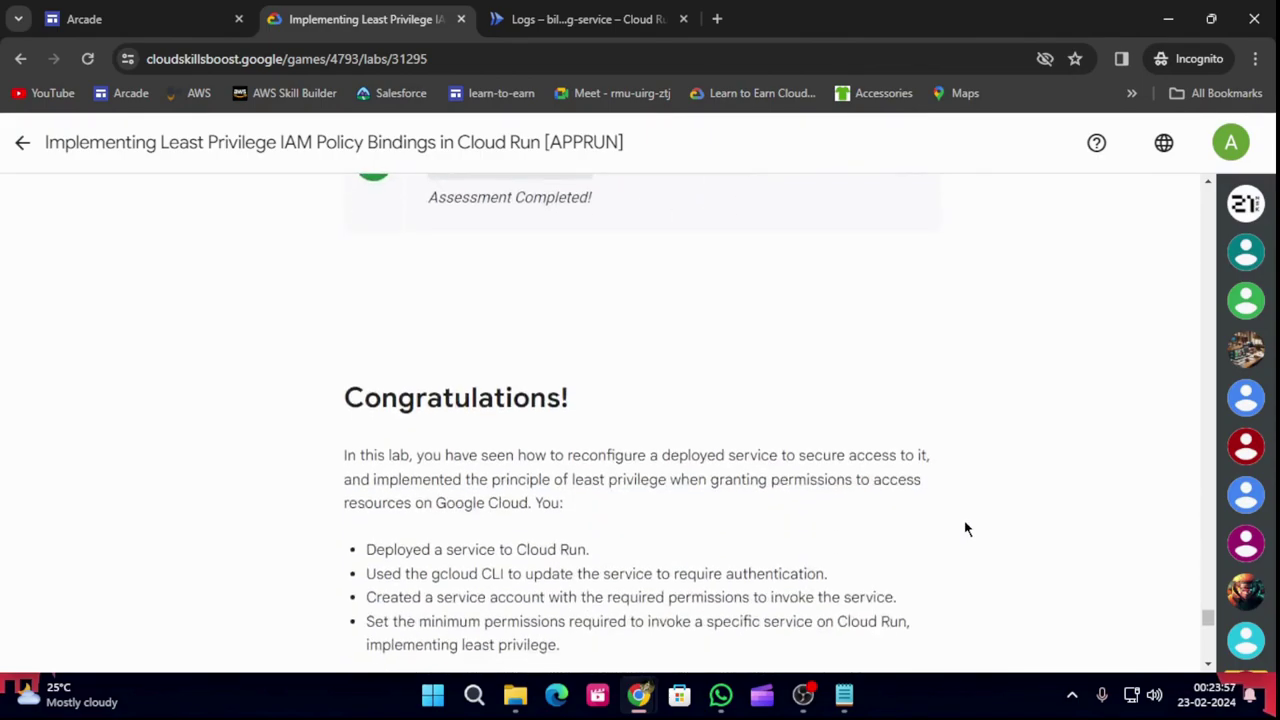
Check the lab's completion status in the Level Up! module of the Level 1: Google Cloud Console game, and reopen the lab.
click(22, 142)
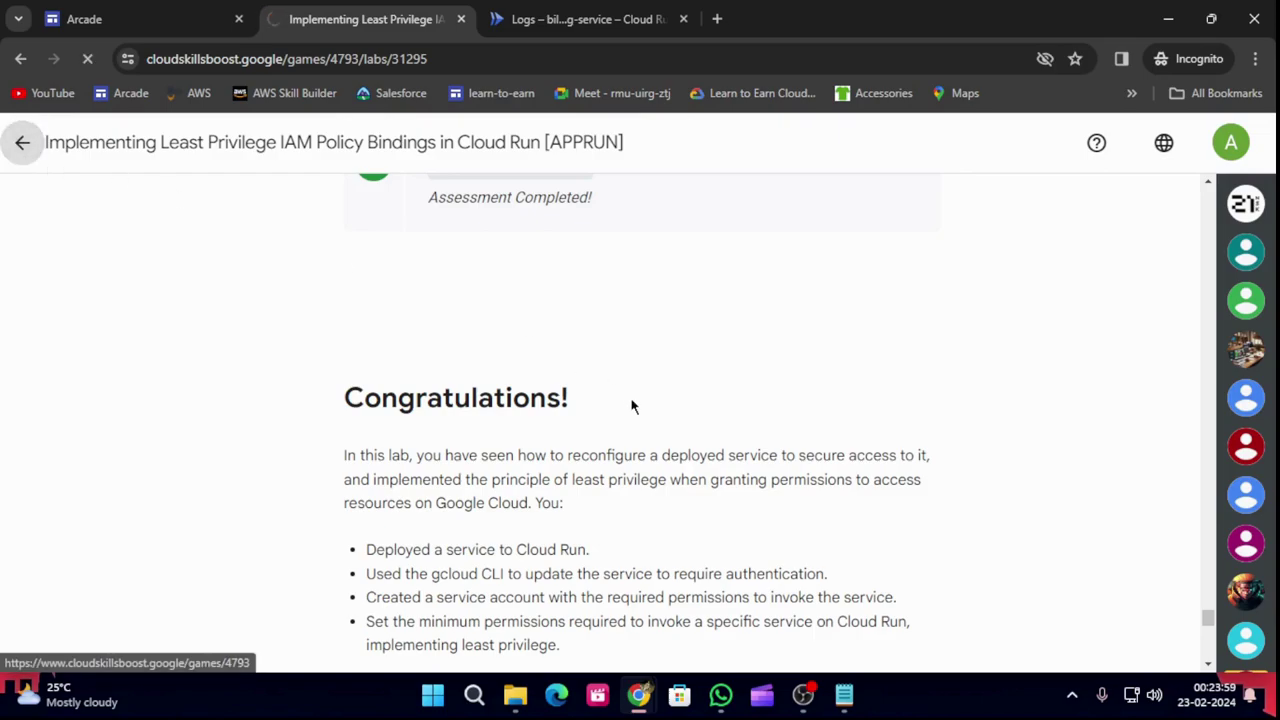
scroll(714, 520, down, 10)
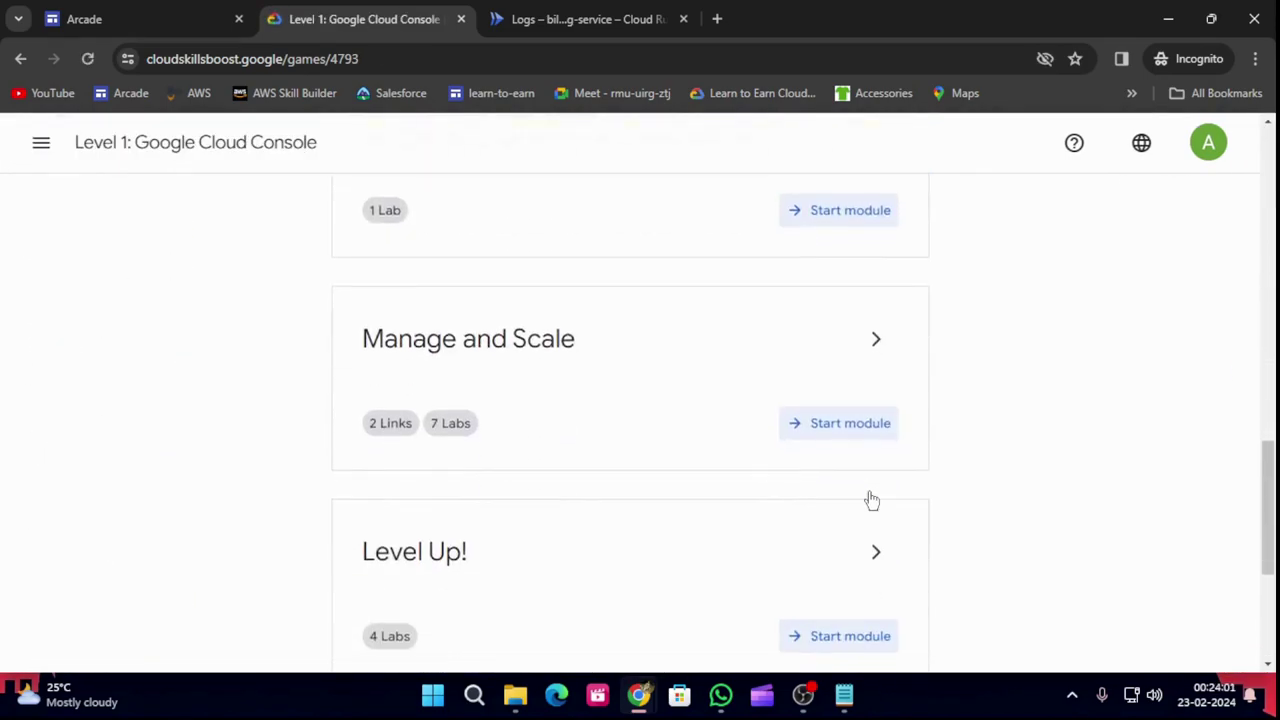
click(876, 288)
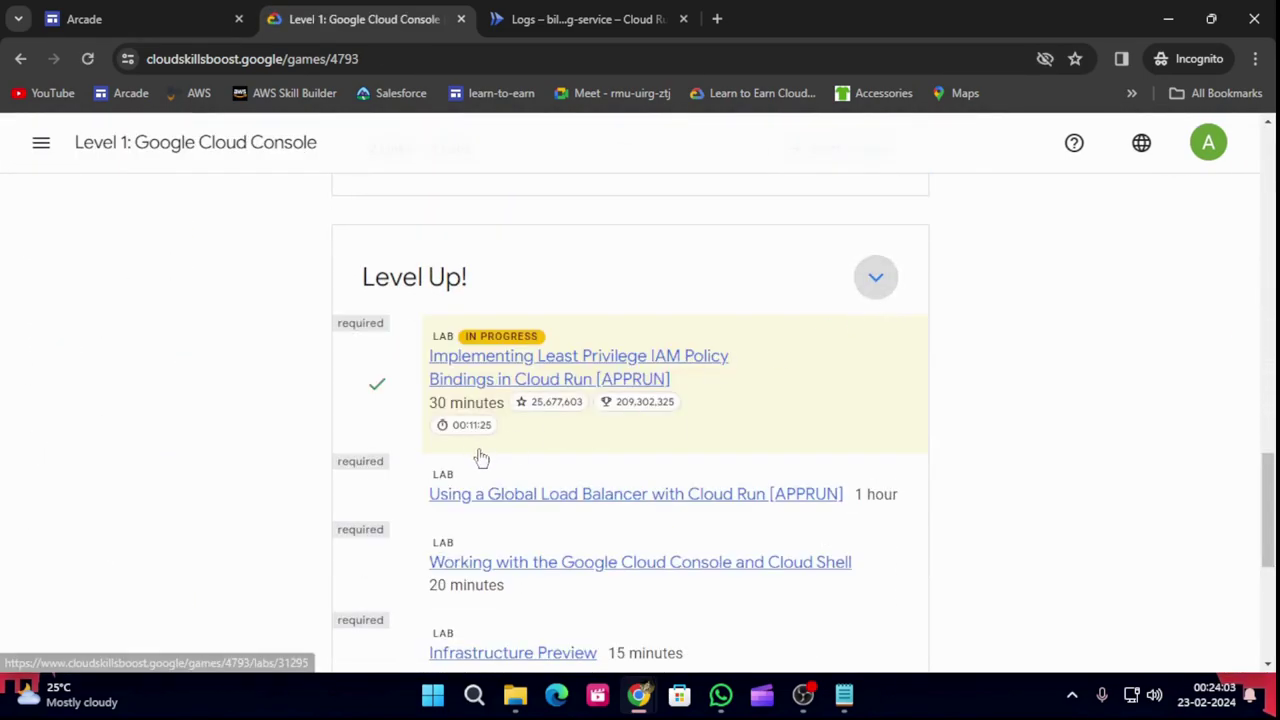
click(530, 363)
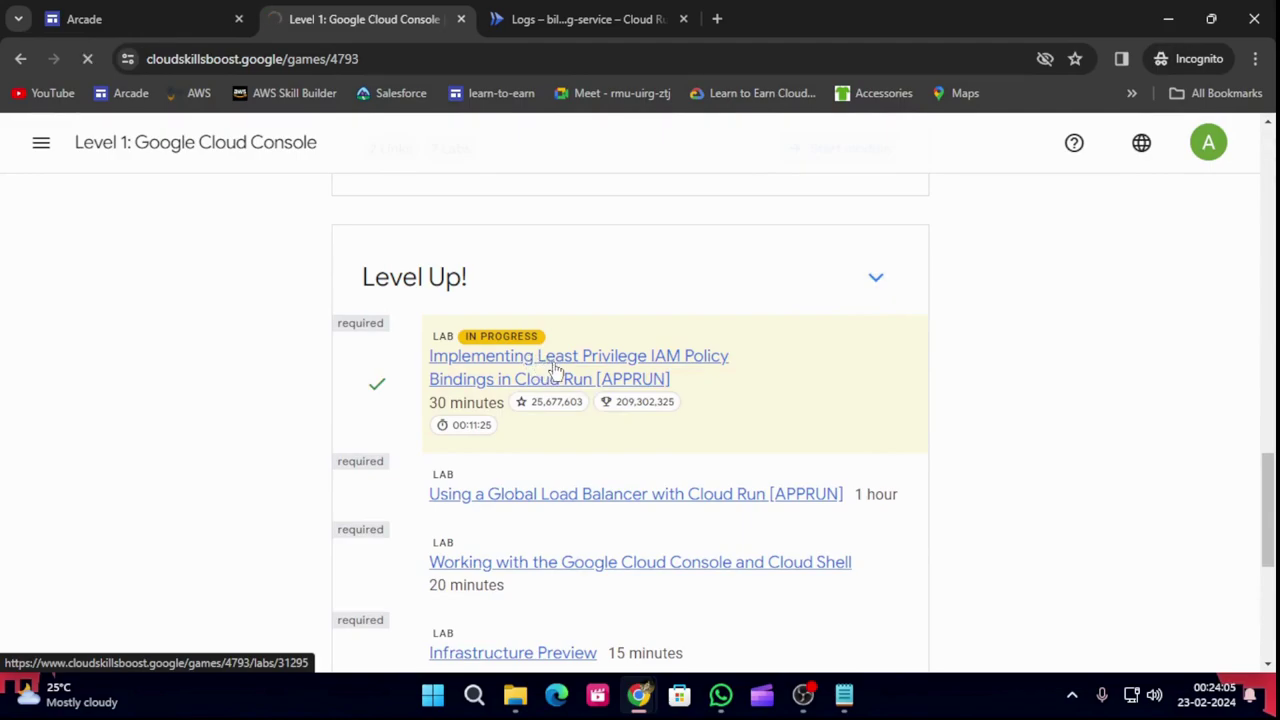
End the least privilege IAM lab and submit a five-star satisfaction rating for it.
click(100, 250)
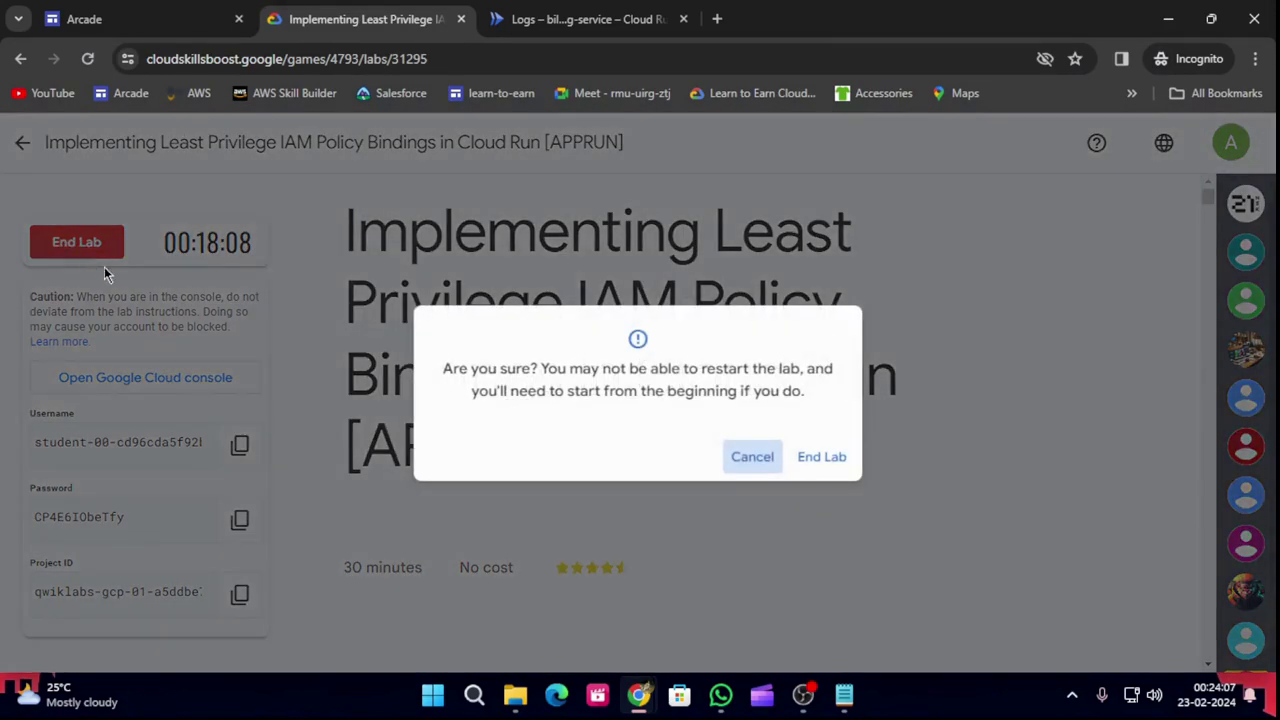
click(820, 460)
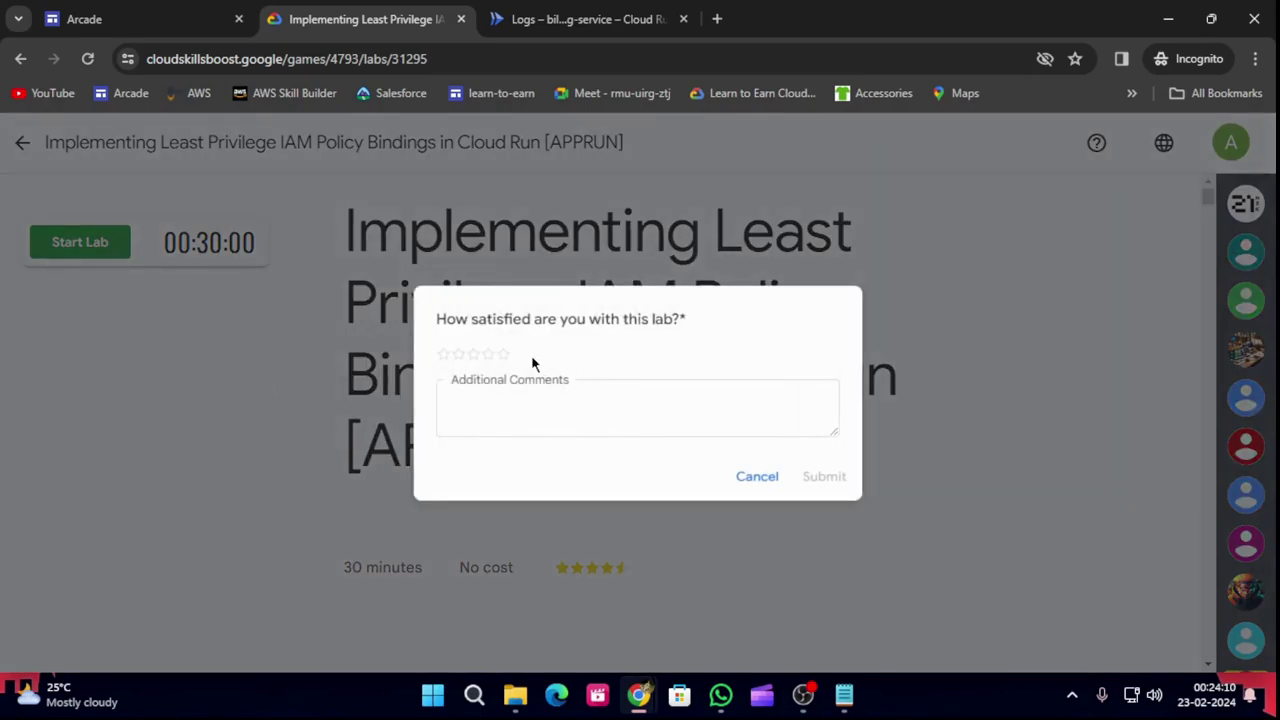
click(503, 354)
click(822, 477)
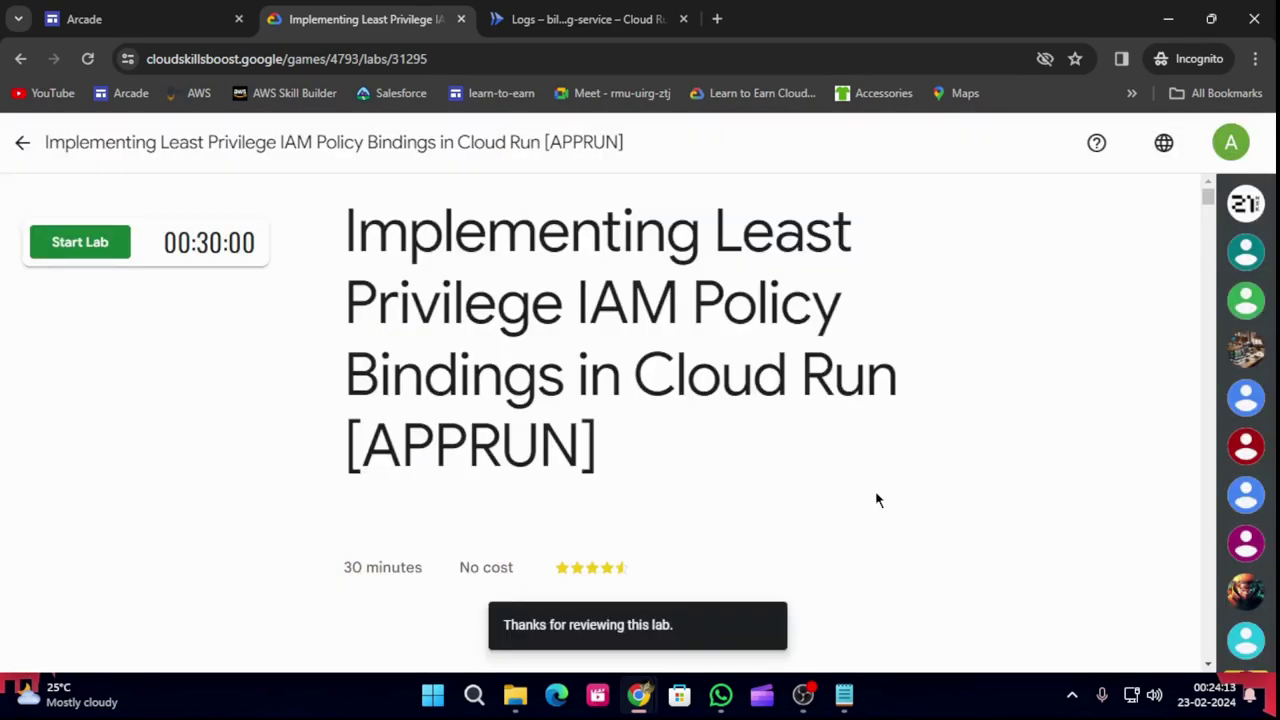